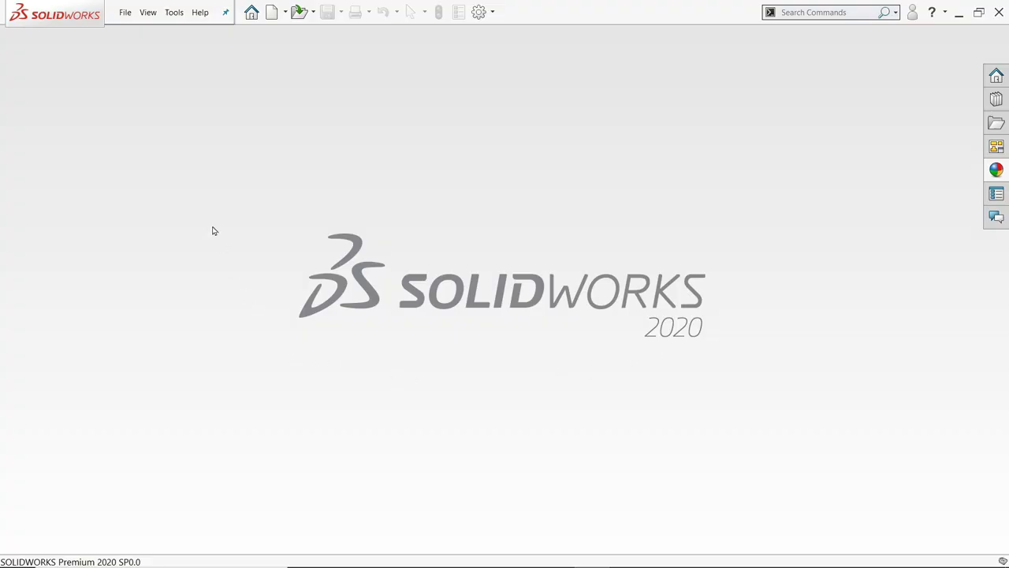
- Create a new assembly document
{"action": "left_click", "coordinate": [125, 13]}
{"action": "left_click", "coordinate": [133, 35]}
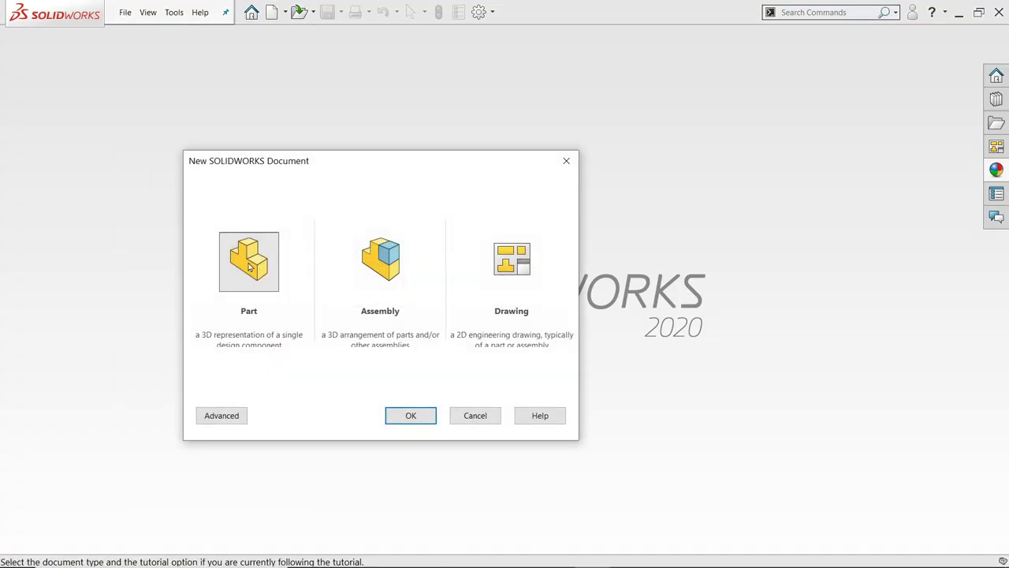
{"action": "left_click", "coordinate": [386, 274]}
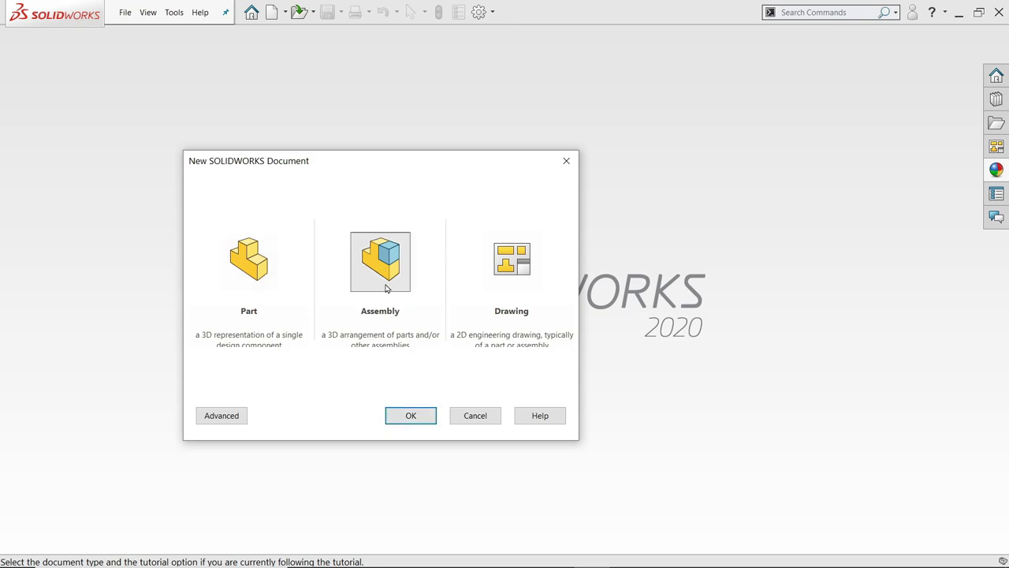
{"action": "left_click", "coordinate": [408, 418]}
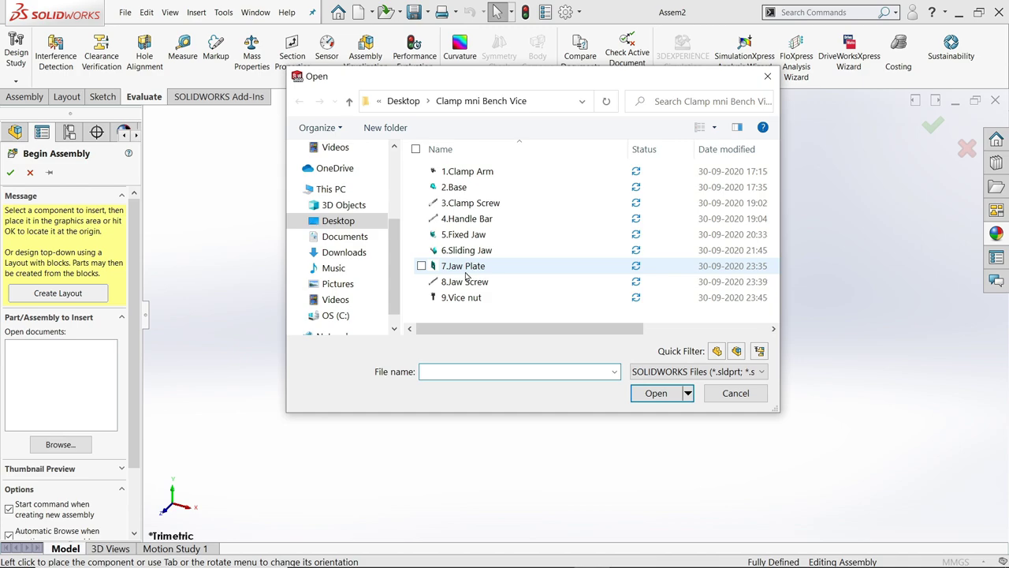
- Show the part files as large icons and open 2.Base as the first component
{"action": "left_click", "coordinate": [716, 130]}
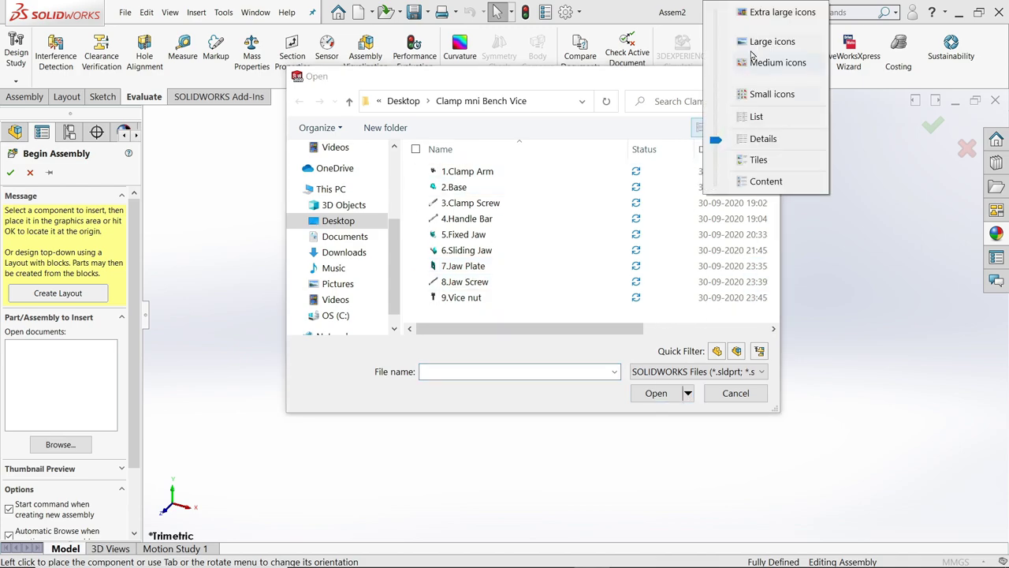
{"action": "left_click", "coordinate": [765, 41]}
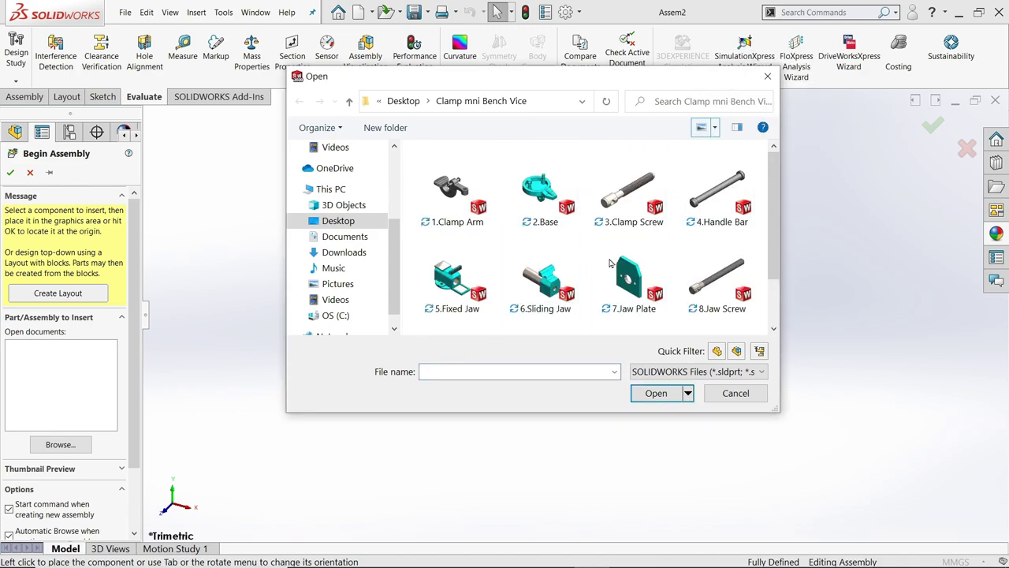
{"action": "mouse_move", "coordinate": [776, 247]}
{"action": "left_mouse_down"}
{"action": "mouse_move", "coordinate": [777, 295]}
{"action": "mouse_move", "coordinate": [778, 247]}
{"action": "left_mouse_up"}
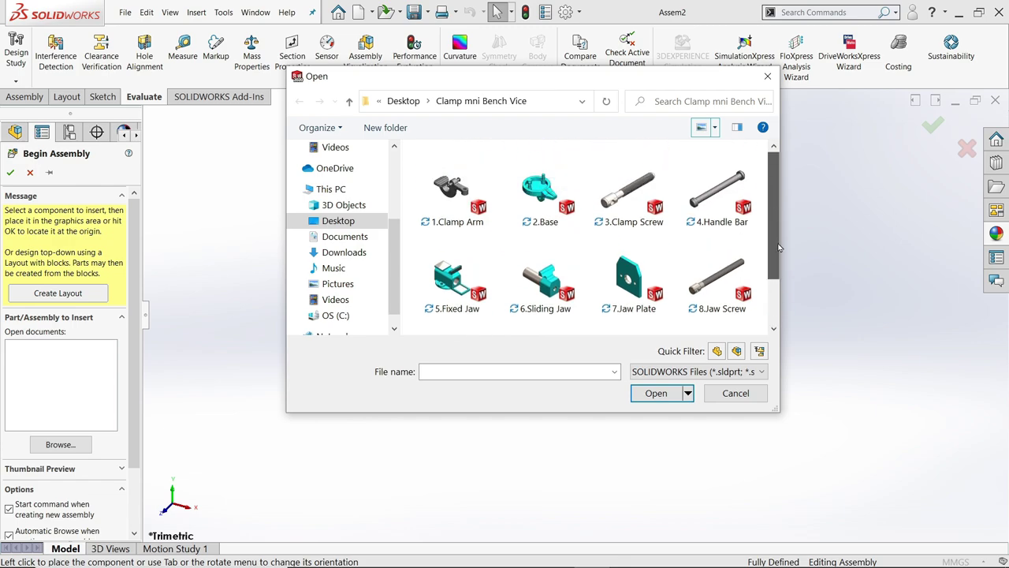
{"action": "left_click", "coordinate": [546, 186]}
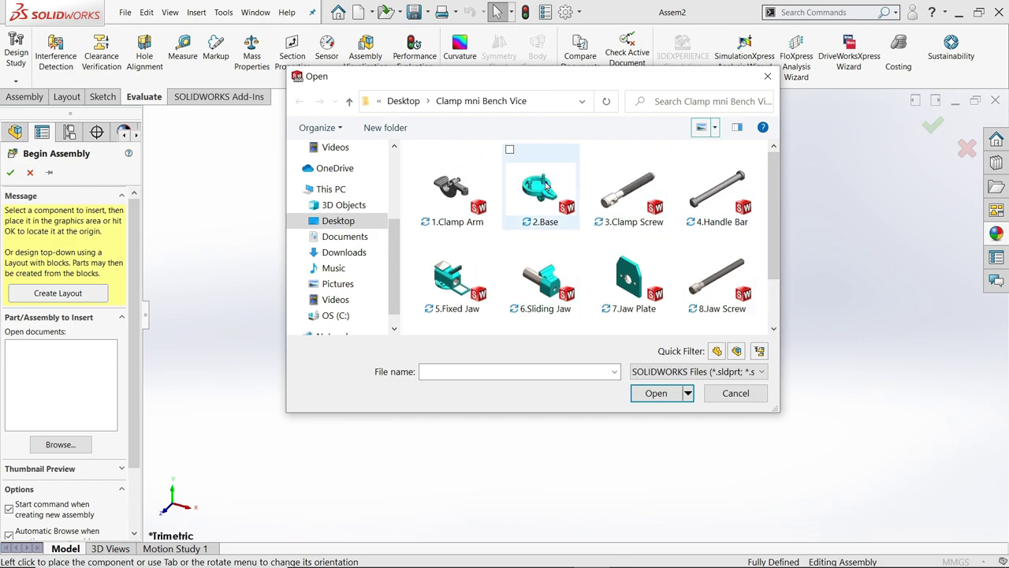
{"action": "left_click", "coordinate": [653, 393]}
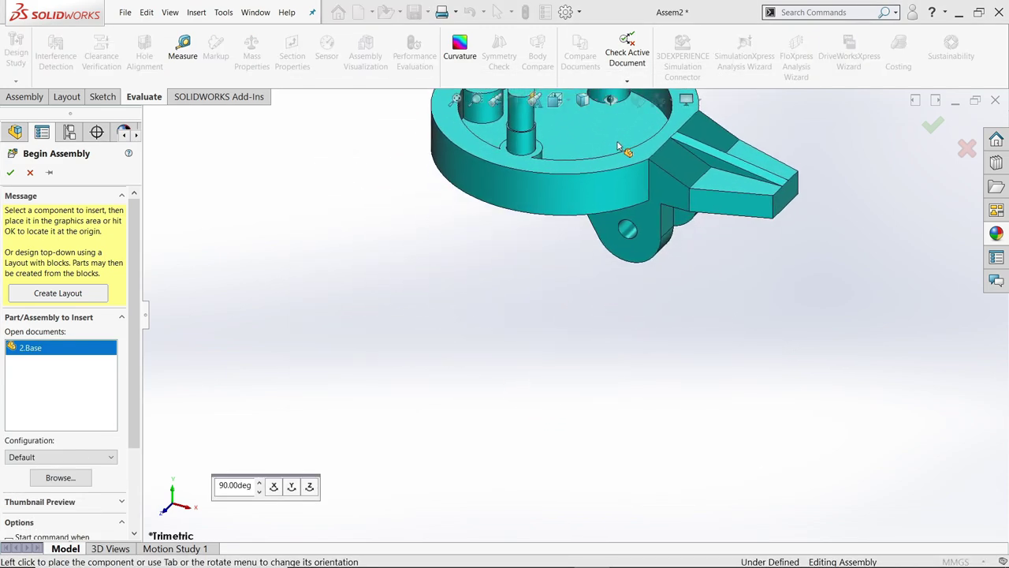
- Turn on the display of origins and place the base at the assembly origin
{"action": "left_click", "coordinate": [620, 100]}
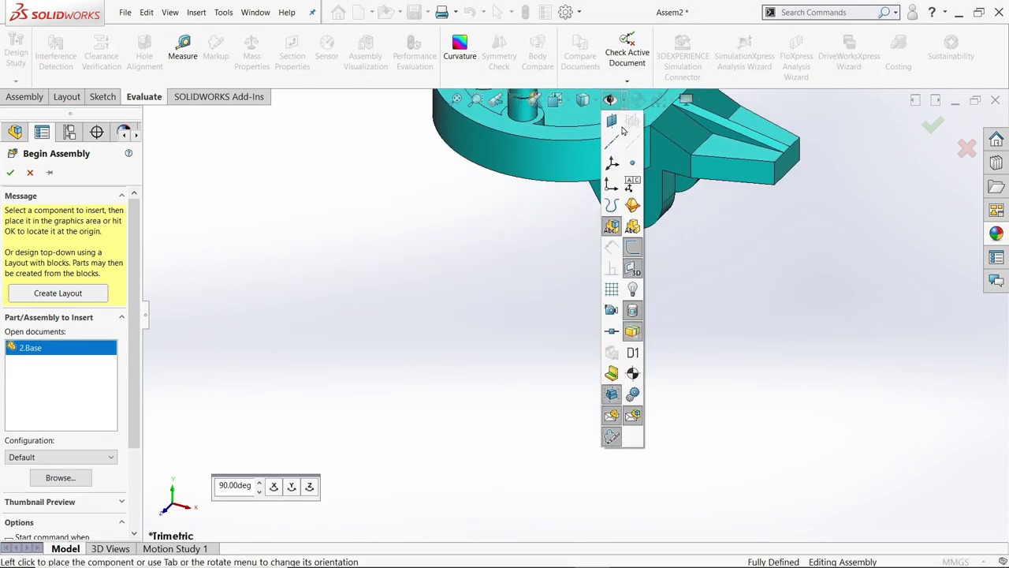
{"action": "left_click", "coordinate": [611, 185]}
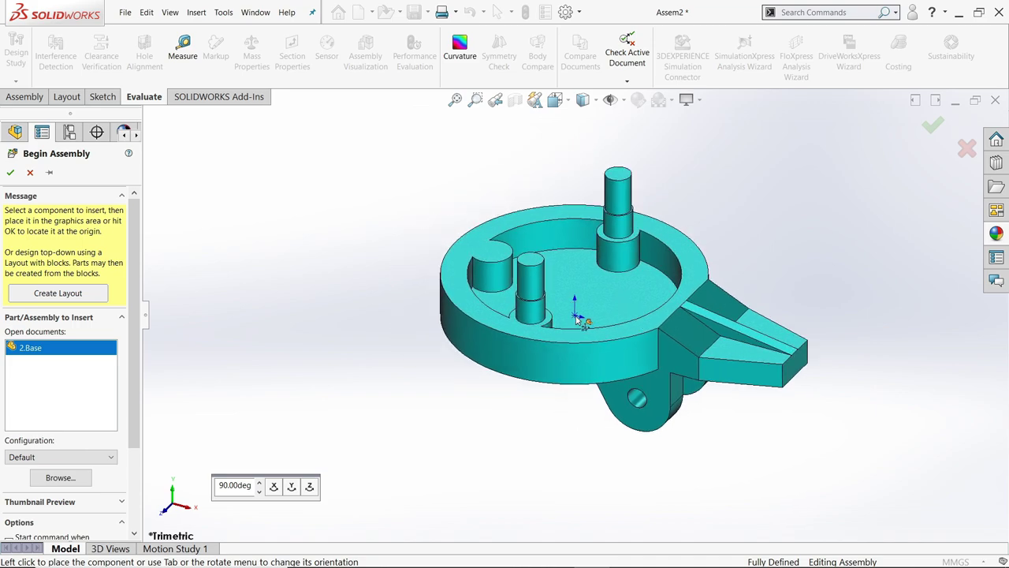
{"action": "left_click", "coordinate": [578, 318]}
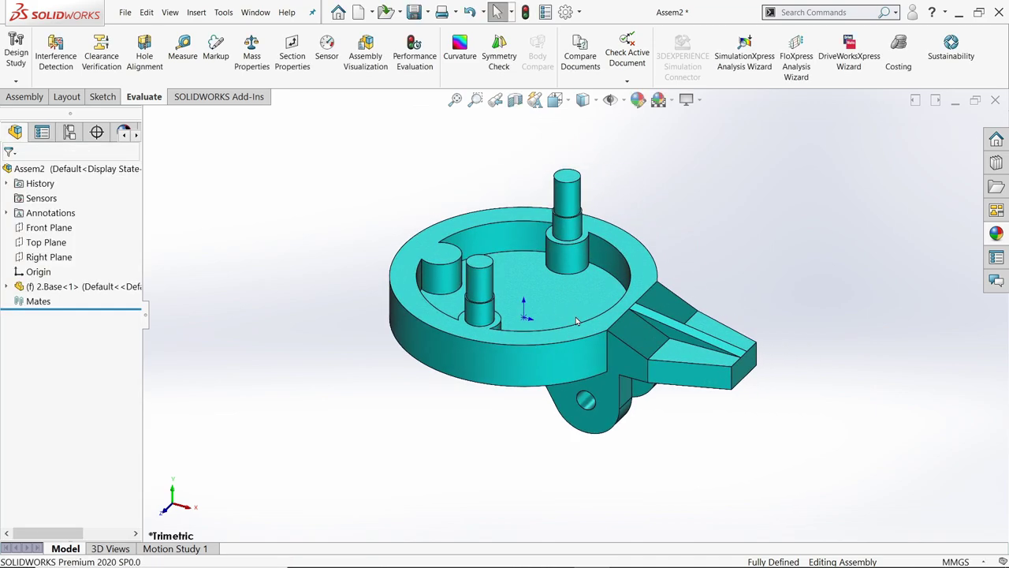
- Hide the origins and apply the Plain White scene to the assembly
{"action": "left_click", "coordinate": [620, 100]}
{"action": "left_click", "coordinate": [672, 100]}
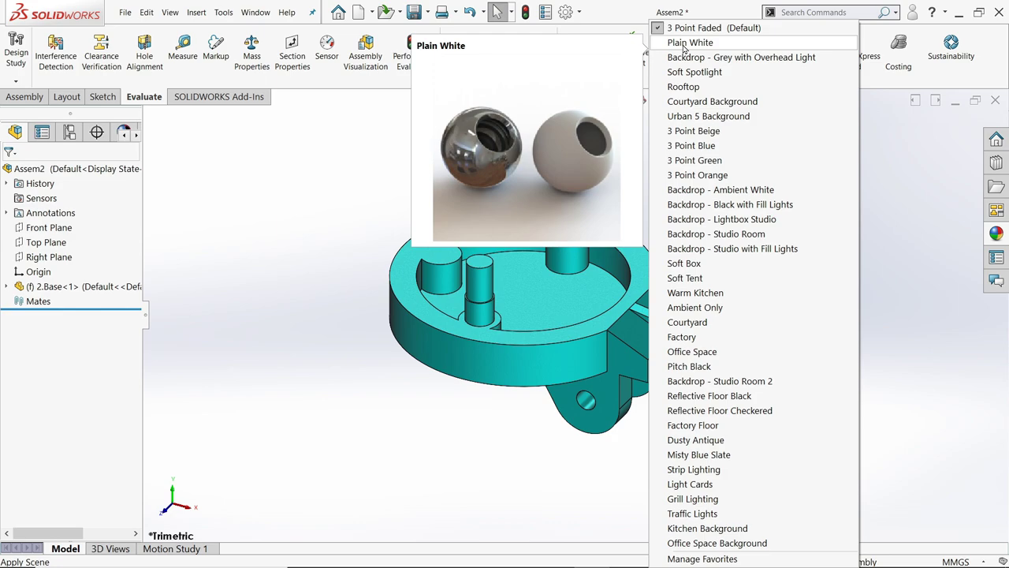
{"action": "left_click", "coordinate": [678, 41]}
{"action": "scroll", "coordinate": [654, 241], "scroll_direction": "up", "scroll_amount": 2}
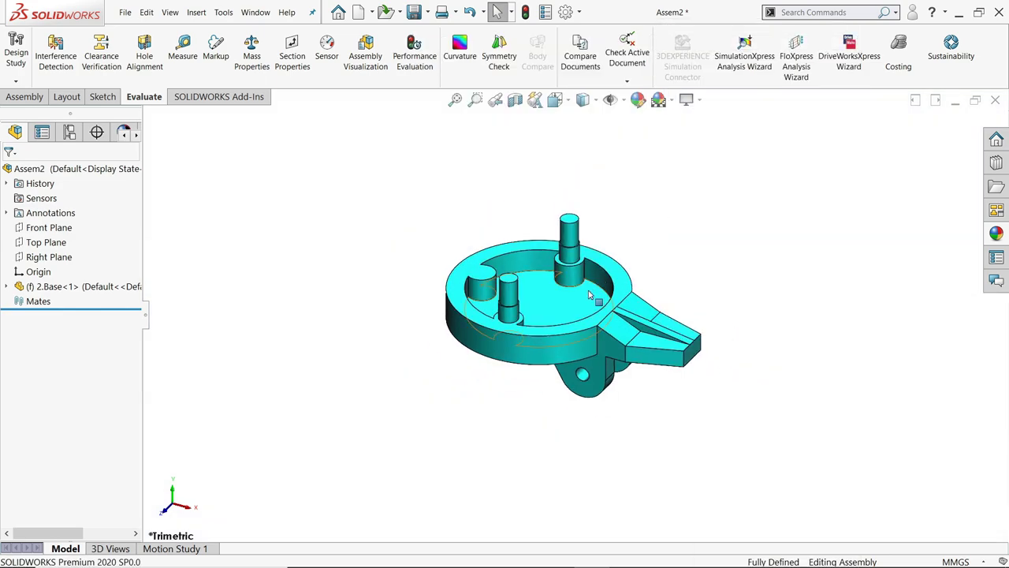
{"action": "scroll", "coordinate": [588, 295], "scroll_direction": "down", "scroll_amount": 2}
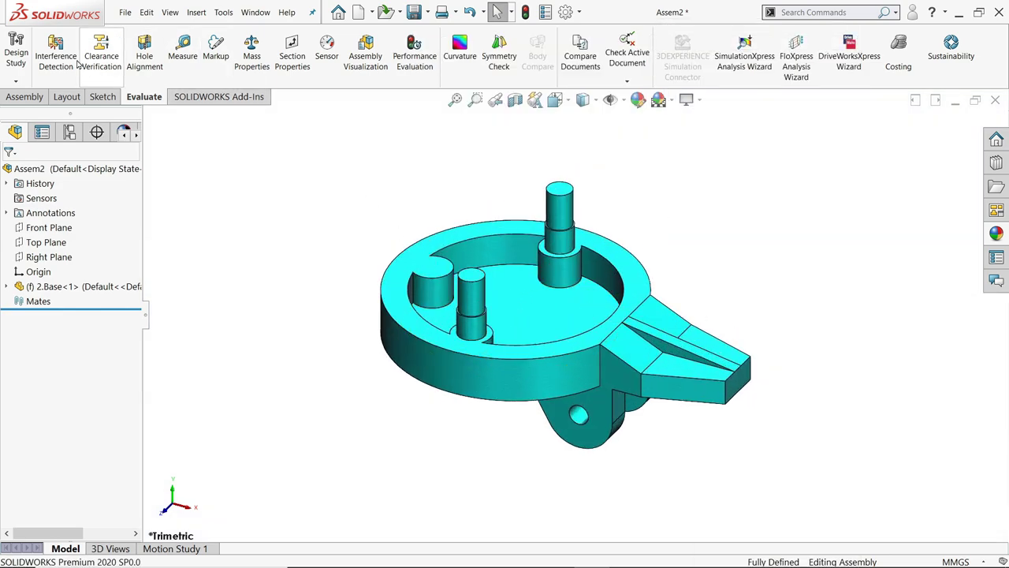
- Insert the 5.Fixed Jaw part and place it behind and above the base
{"action": "left_click", "coordinate": [32, 97]}
{"action": "left_click", "coordinate": [73, 48]}
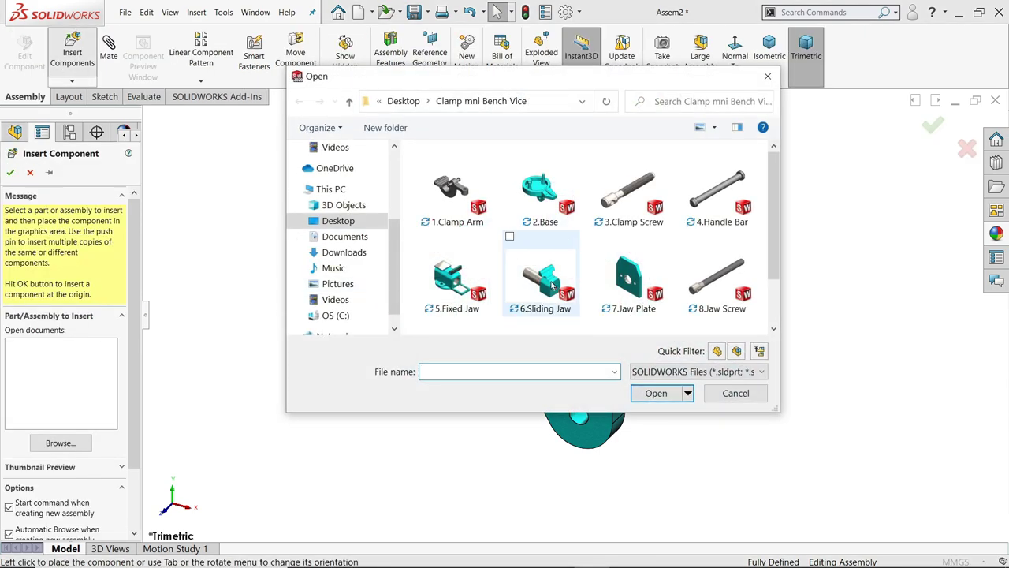
{"action": "left_click", "coordinate": [453, 285]}
{"action": "left_click", "coordinate": [654, 392]}
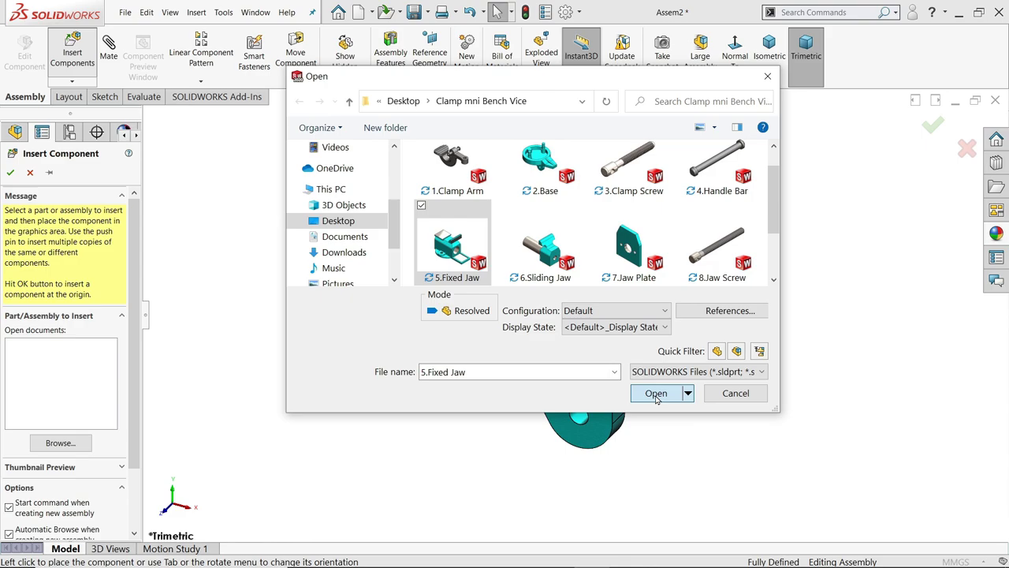
{"action": "left_click", "coordinate": [713, 198]}
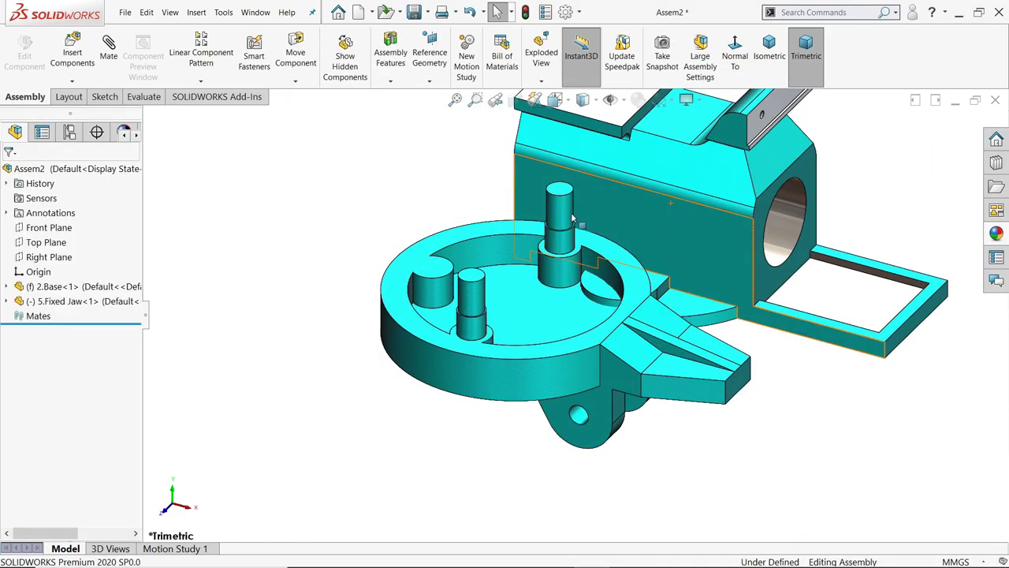
- Add a concentric mate between the base's front pin and the hole in the fixed jaw's near mounting lug
{"action": "left_click", "coordinate": [108, 57]}
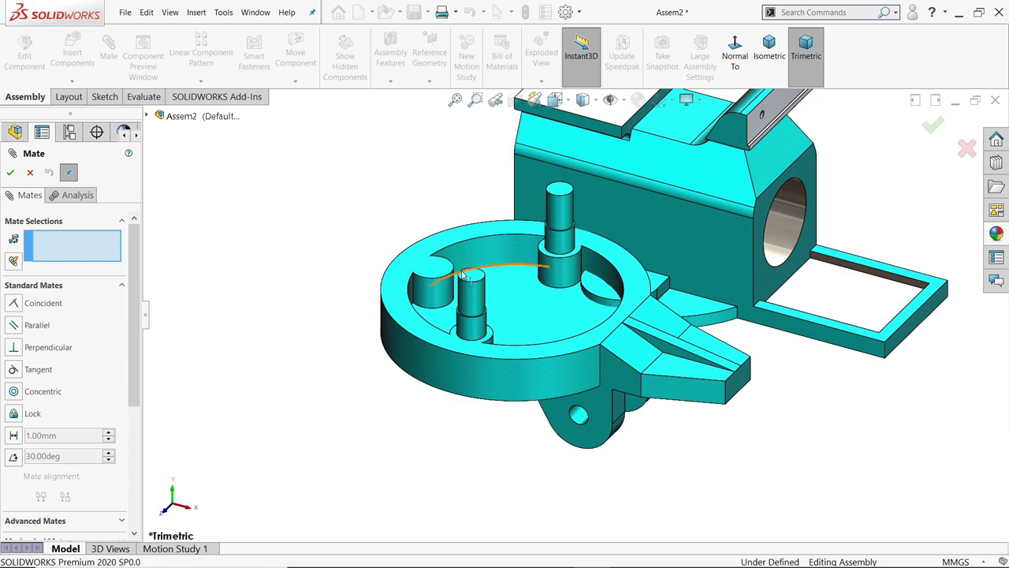
{"action": "scroll", "coordinate": [648, 227], "scroll_direction": "down", "scroll_amount": 1}
{"action": "left_click_drag", "start_coordinate": [678, 224], "coordinate": [675, 111]}
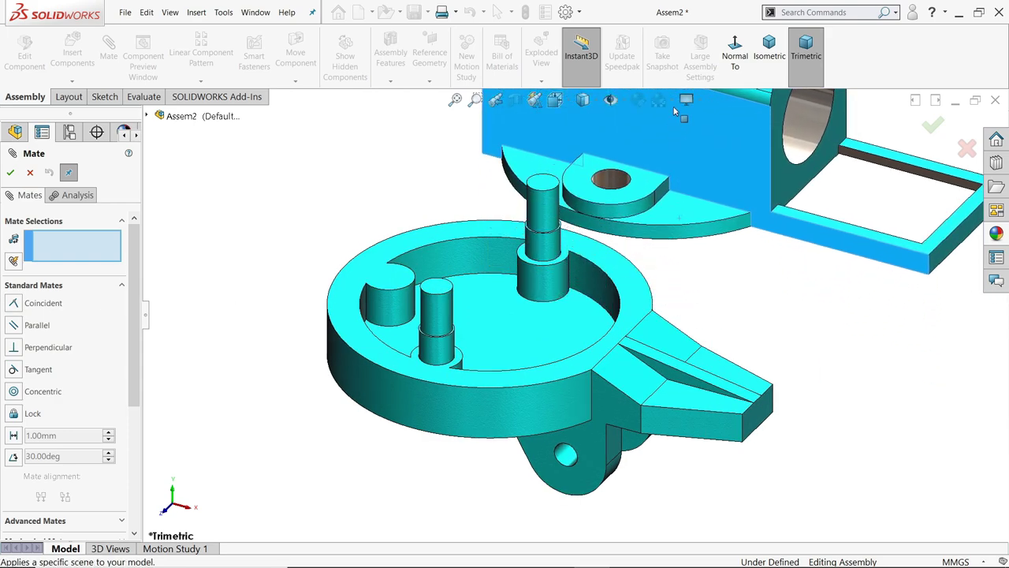
{"action": "scroll", "coordinate": [438, 309], "scroll_direction": "down", "scroll_amount": 2}
{"action": "left_click", "coordinate": [452, 308]}
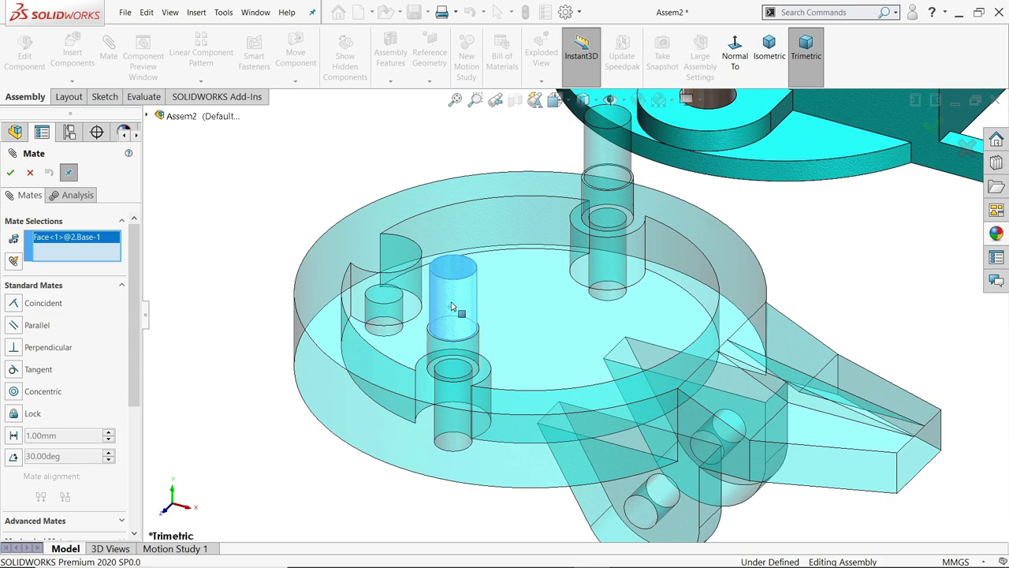
{"action": "scroll", "coordinate": [465, 301], "scroll_direction": "up", "scroll_amount": 2}
{"action": "scroll", "coordinate": [674, 205], "scroll_direction": "down", "scroll_amount": 2}
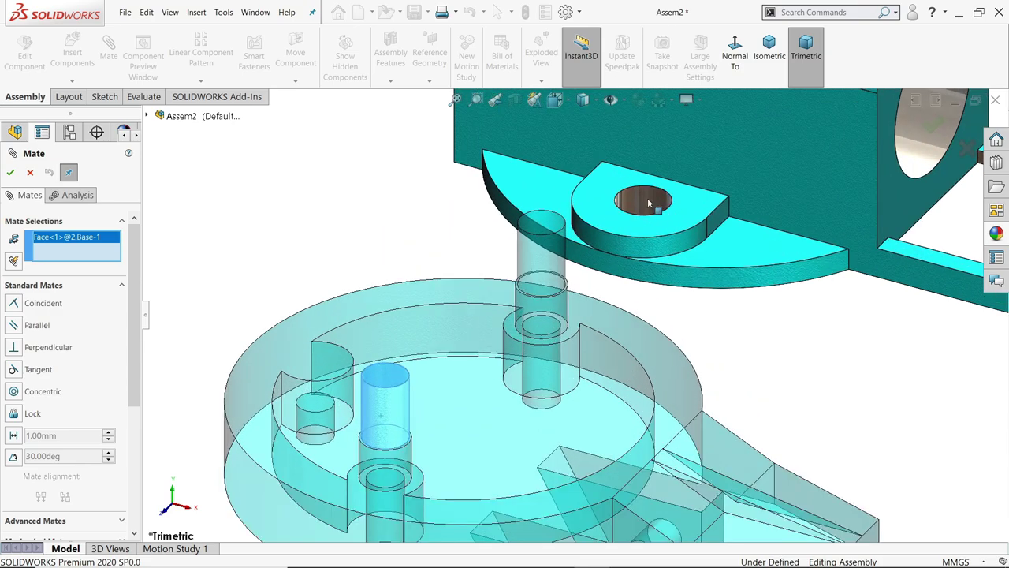
{"action": "left_click", "coordinate": [647, 198]}
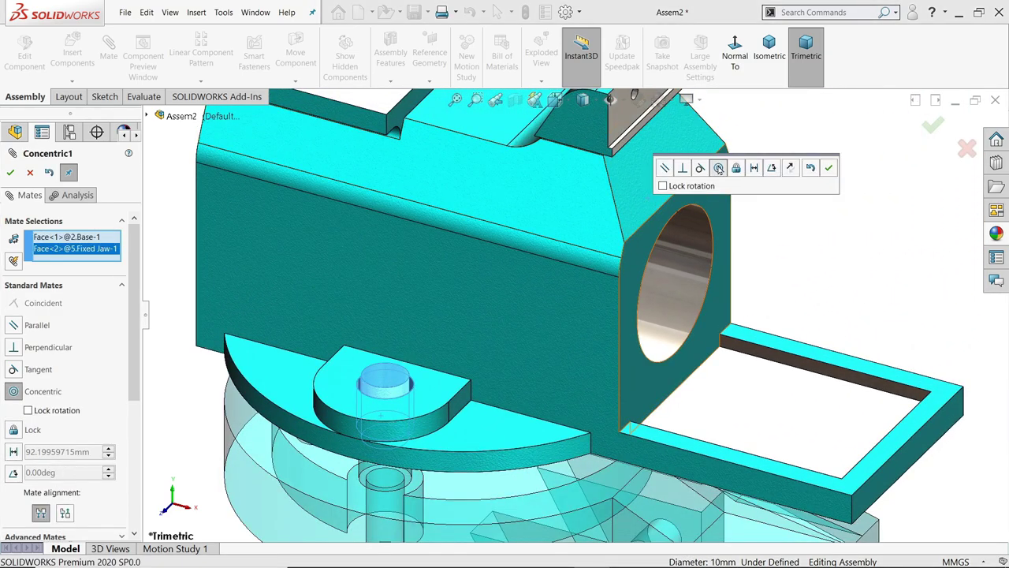
{"action": "left_click", "coordinate": [829, 168]}
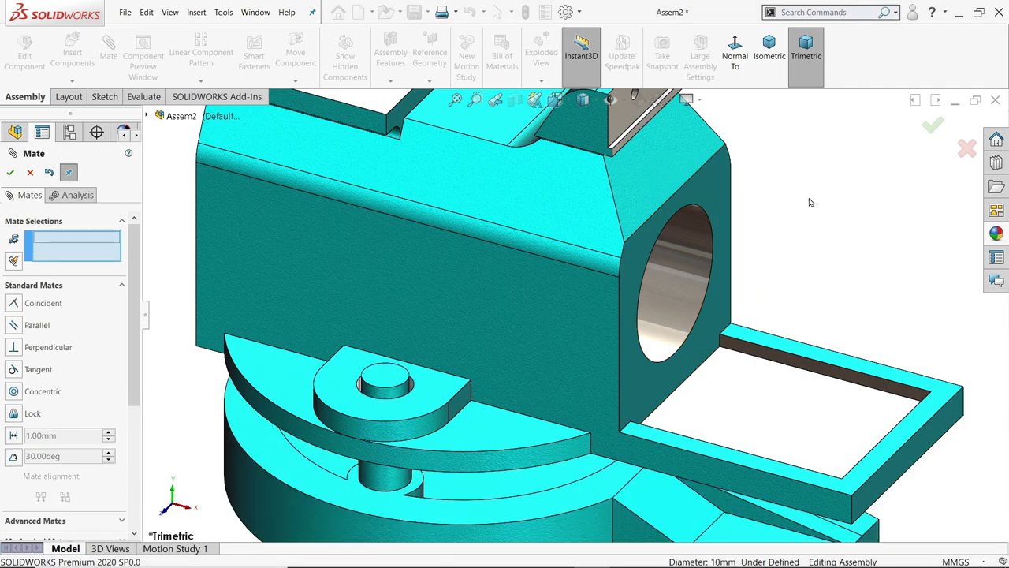
- Add a concentric mate between the base's second pin and the hole in the fixed jaw's opposite mounting lug
{"action": "scroll", "coordinate": [778, 234], "scroll_direction": "up", "scroll_amount": 3}
{"action": "middle_click_drag", "start_coordinate": [778, 234], "coordinate": [670, 252]}
{"action": "scroll", "coordinate": [654, 268], "scroll_direction": "down", "scroll_amount": 5}
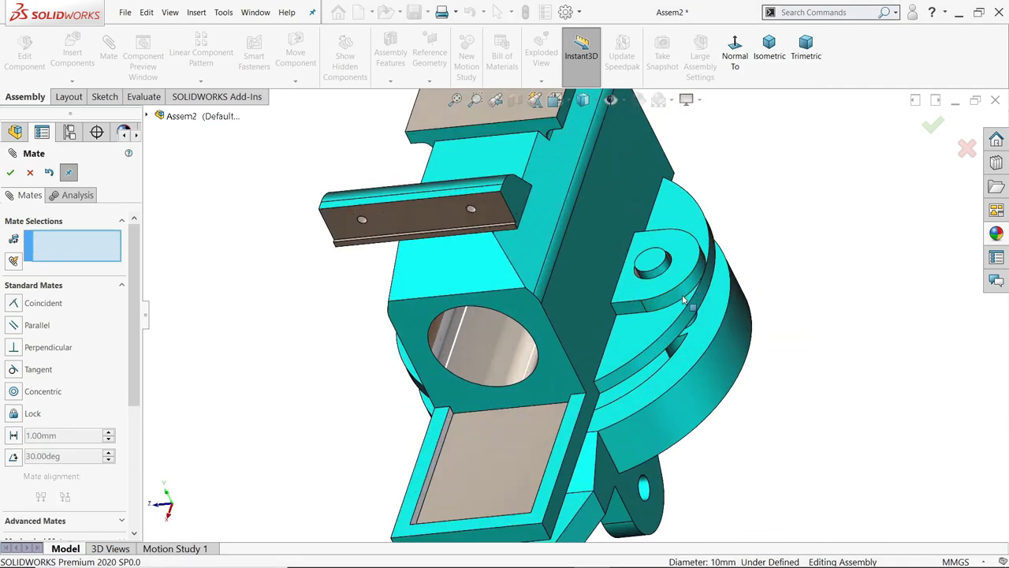
{"action": "left_click", "coordinate": [617, 239]}
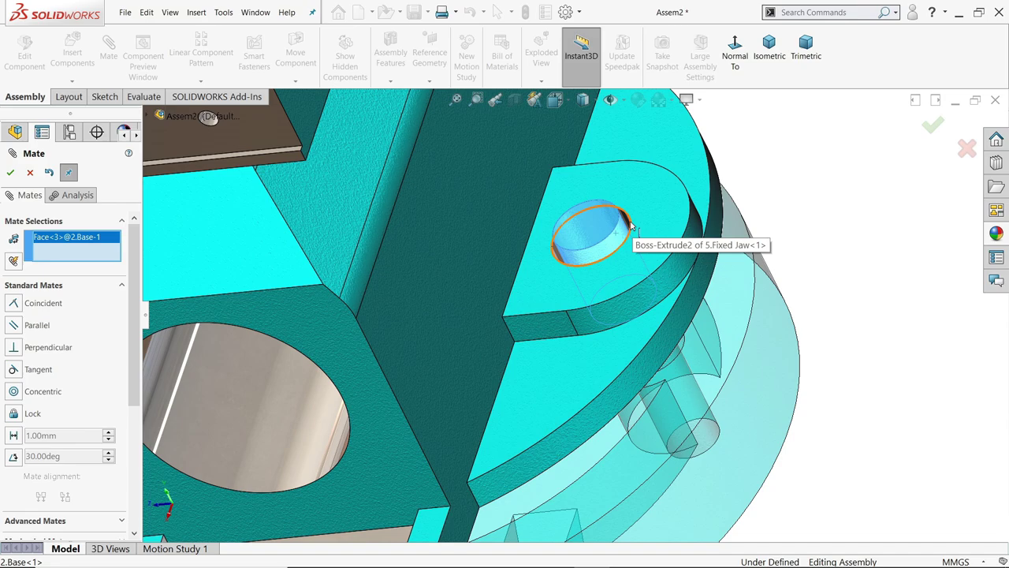
{"action": "scroll", "coordinate": [618, 233], "scroll_direction": "down", "scroll_amount": 3}
{"action": "left_click", "coordinate": [601, 249]}
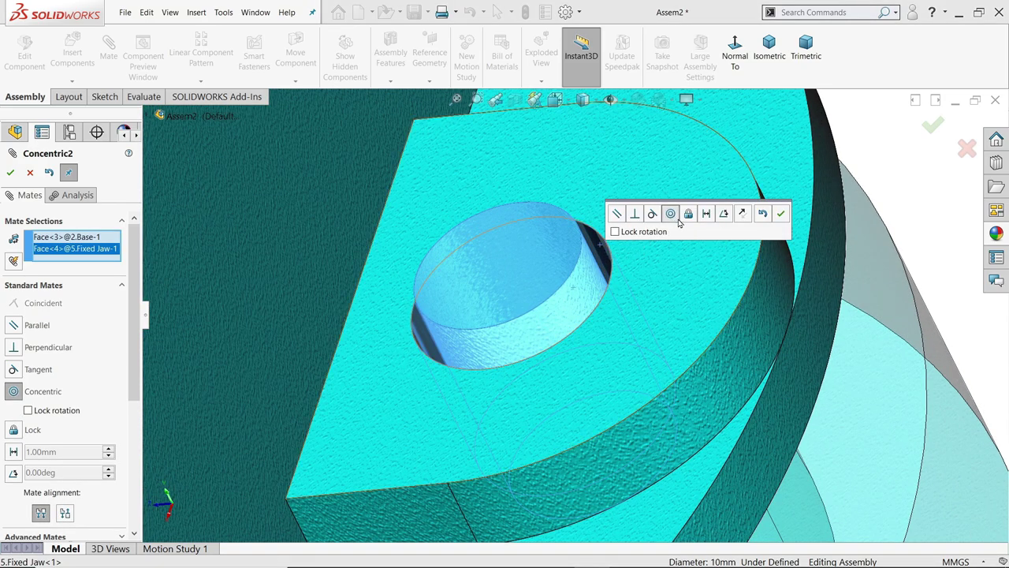
{"action": "left_click", "coordinate": [780, 213]}
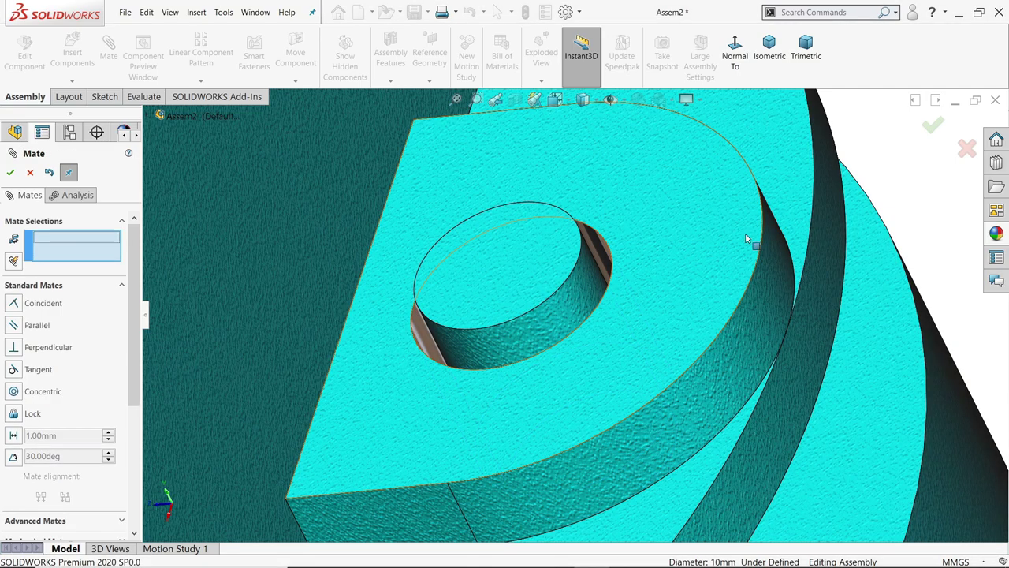
- Add a coincident mate between the base's top rim face and the underside of the fixed jaw, and finish mating
{"action": "scroll", "coordinate": [747, 239], "scroll_direction": "up", "scroll_amount": 10}
{"action": "middle_click_drag", "start_coordinate": [637, 340], "coordinate": [682, 295]}
{"action": "scroll", "coordinate": [487, 402], "scroll_direction": "down", "scroll_amount": 3}
{"action": "left_click_drag", "start_coordinate": [439, 295], "coordinate": [488, 199]}
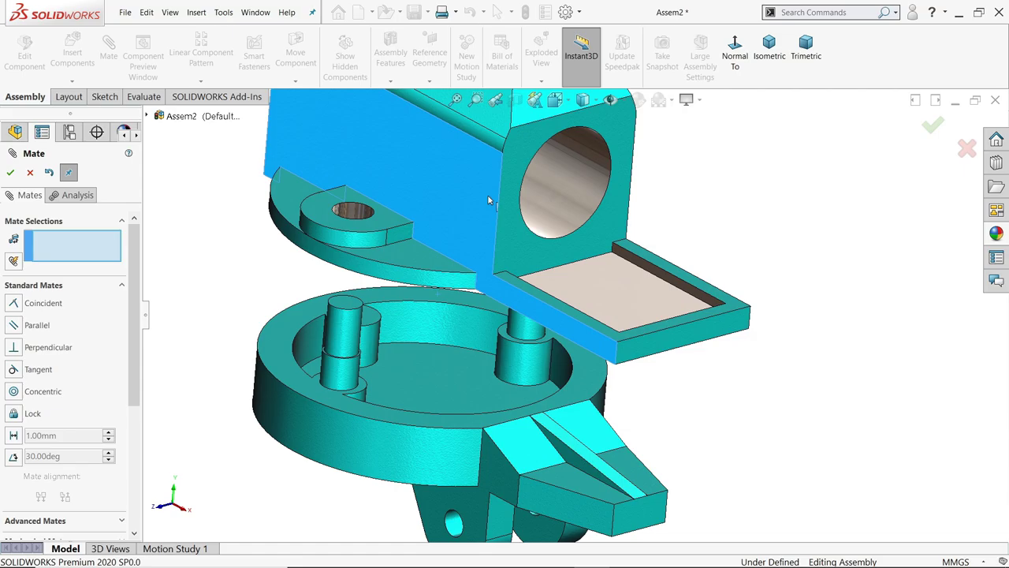
{"action": "middle_click_drag", "start_coordinate": [488, 201], "coordinate": [468, 255]}
{"action": "scroll", "coordinate": [345, 357], "scroll_direction": "down", "scroll_amount": 3}
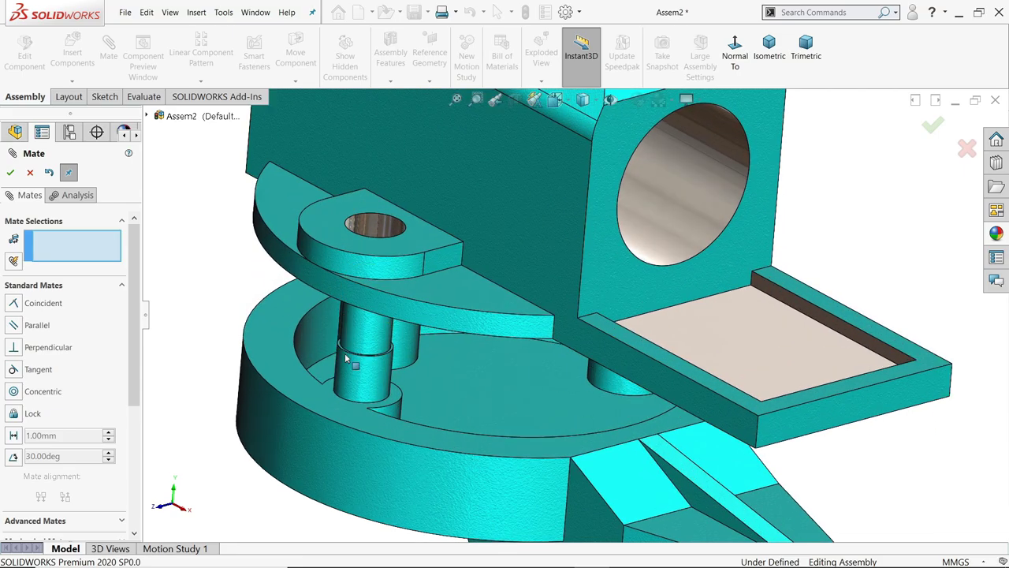
{"action": "left_click", "coordinate": [296, 380]}
{"action": "middle_click_drag", "start_coordinate": [298, 382], "coordinate": [330, 272]}
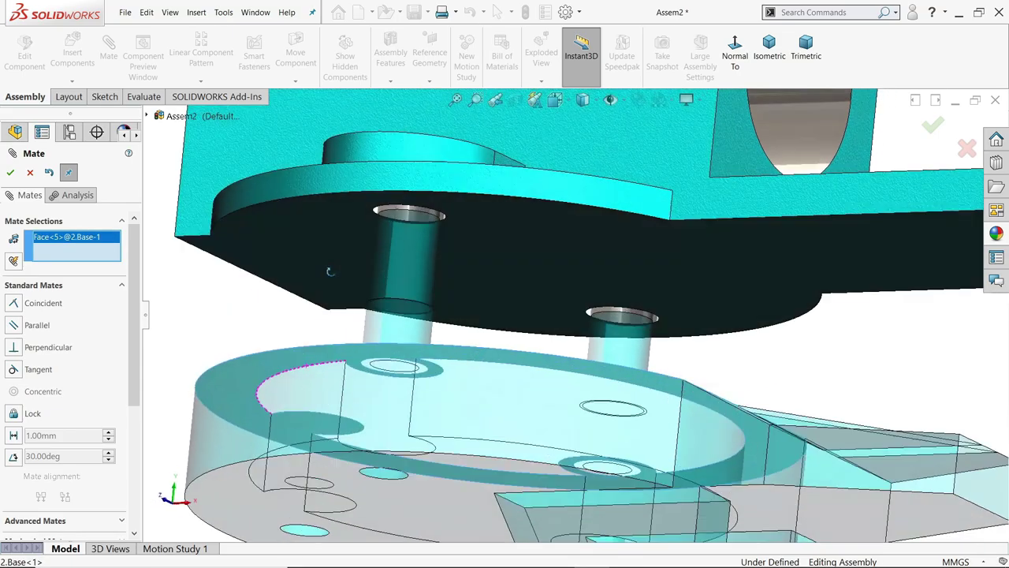
{"action": "left_click", "coordinate": [331, 261]}
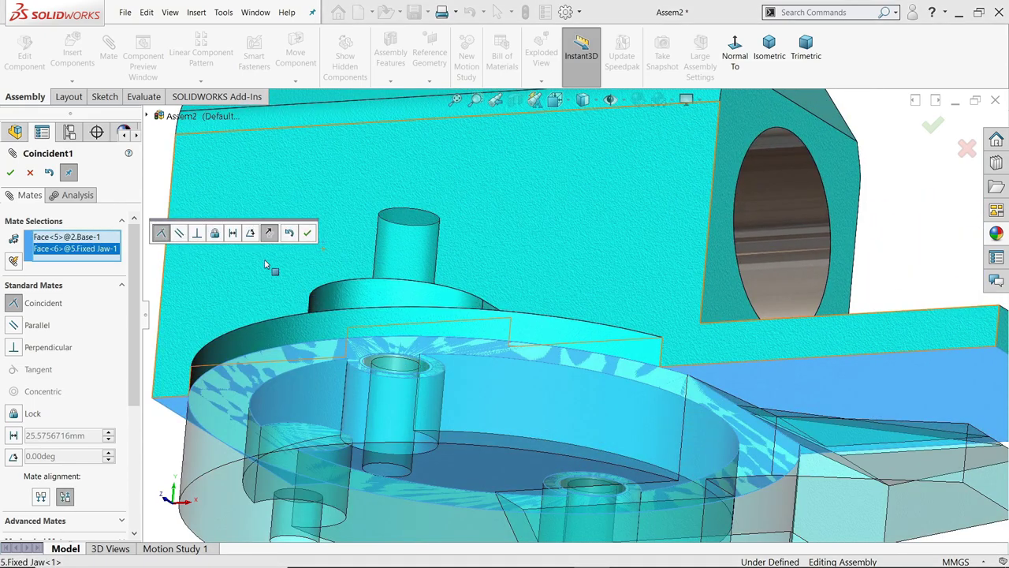
{"action": "left_click", "coordinate": [308, 235]}
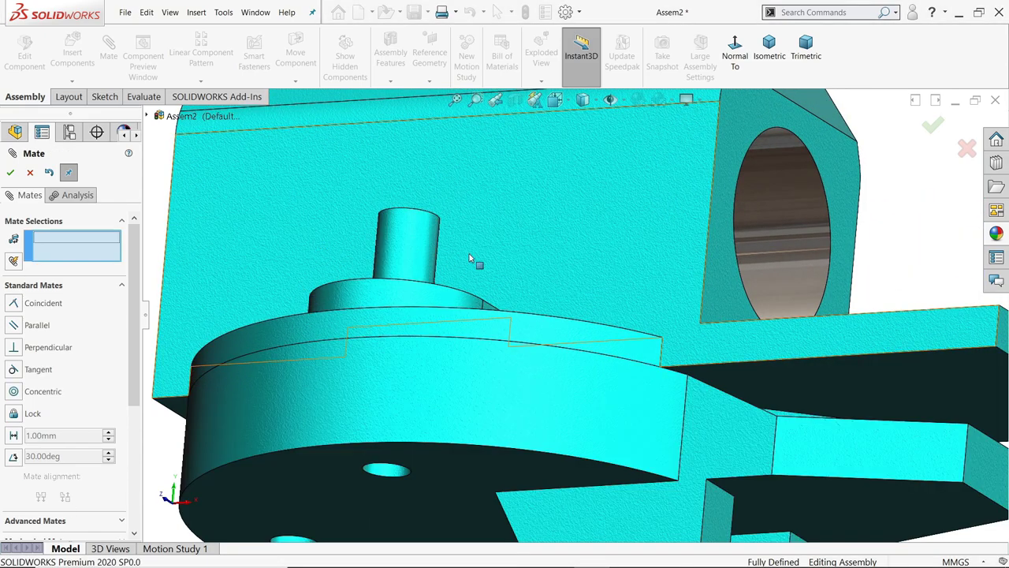
{"action": "scroll", "coordinate": [478, 261], "scroll_direction": "up", "scroll_amount": 5}
{"action": "middle_click_drag", "start_coordinate": [496, 239], "coordinate": [478, 351]}
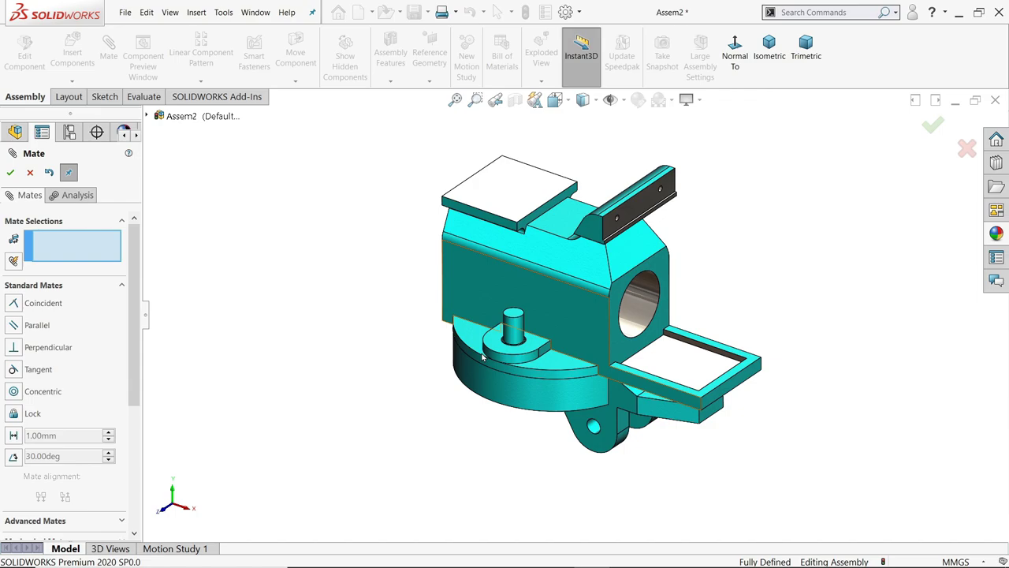
{"action": "left_click", "coordinate": [31, 173]}
{"action": "scroll", "coordinate": [667, 342], "scroll_direction": "down", "scroll_amount": 3}
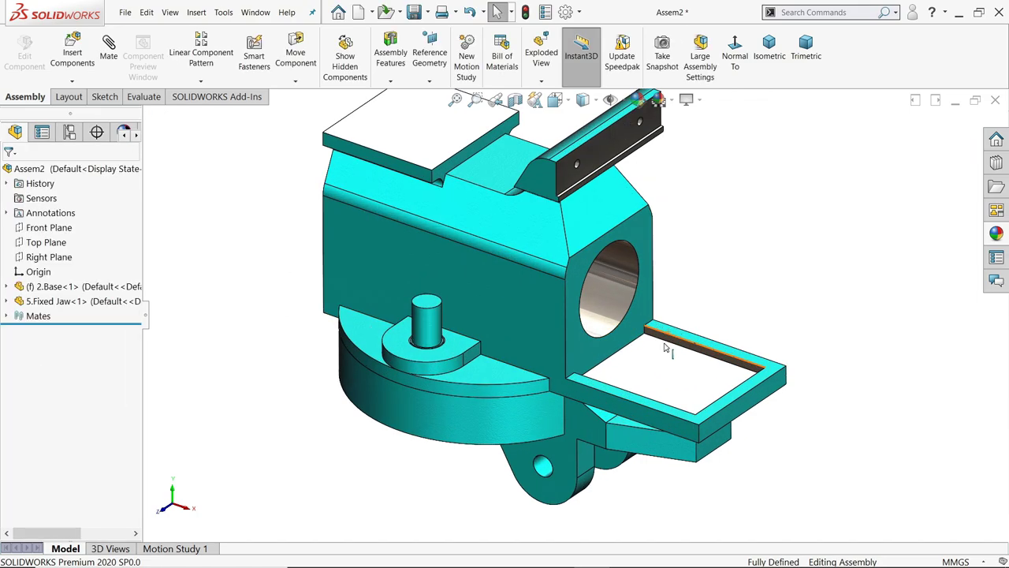
{"action": "middle_click_drag", "start_coordinate": [666, 342], "coordinate": [697, 320]}
{"action": "key", "text": "ctrl+7"}
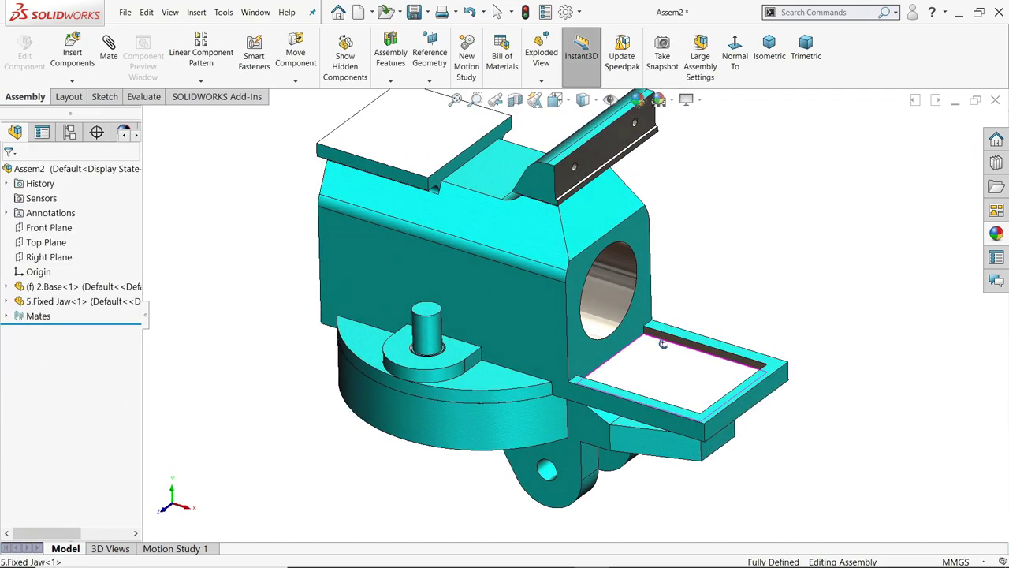
- Insert the 9.Vice nut part and place it in free space beside the fixed jaw's rear end
{"action": "scroll", "coordinate": [667, 347], "scroll_direction": "up", "scroll_amount": 2}
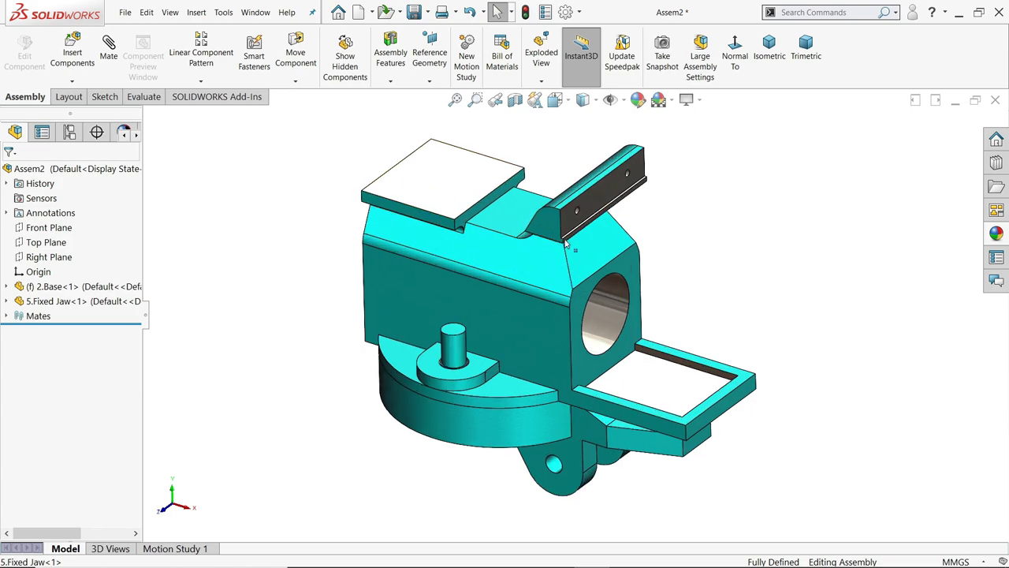
{"action": "scroll", "coordinate": [564, 221], "scroll_direction": "down", "scroll_amount": 1}
{"action": "left_click", "coordinate": [73, 52]}
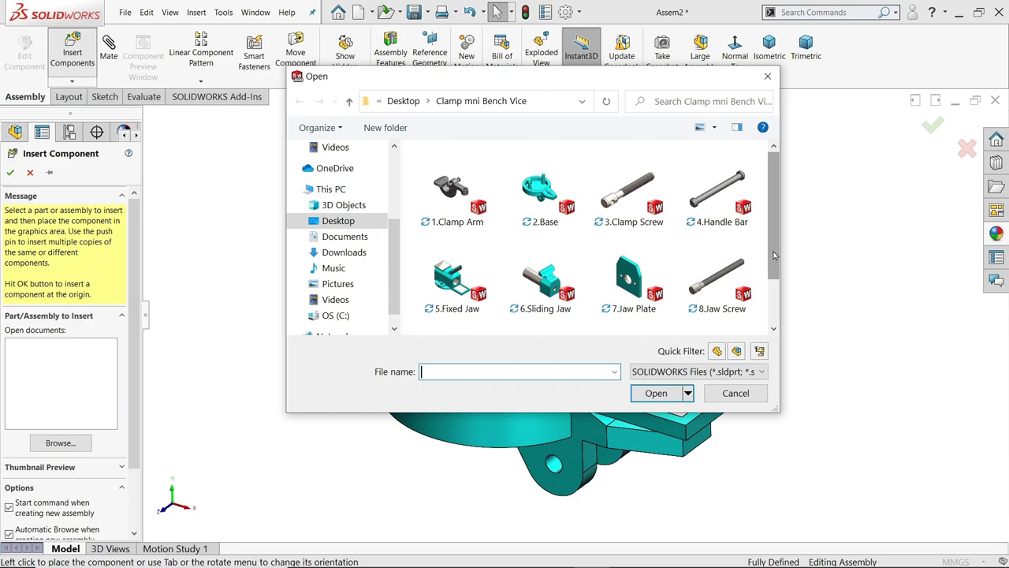
{"action": "scroll", "coordinate": [497, 297], "scroll_direction": "down", "scroll_amount": 2}
{"action": "left_click", "coordinate": [457, 303]}
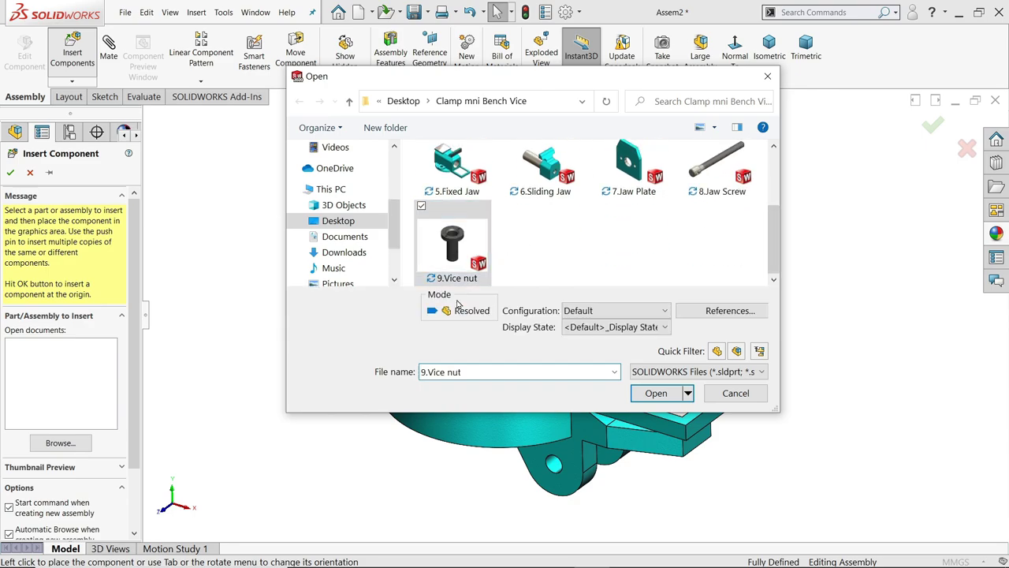
{"action": "left_click", "coordinate": [656, 394]}
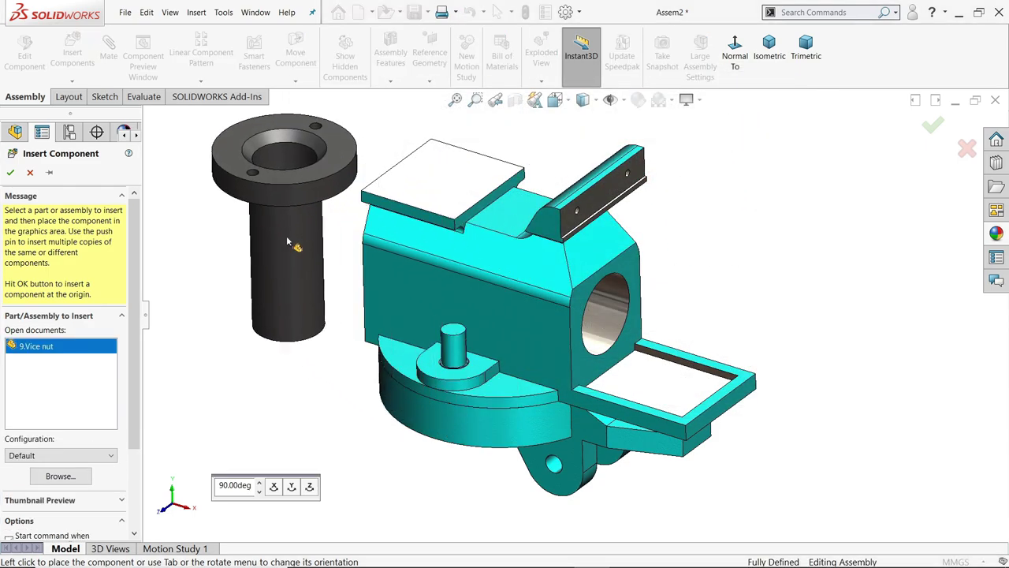
{"action": "left_click", "coordinate": [286, 235]}
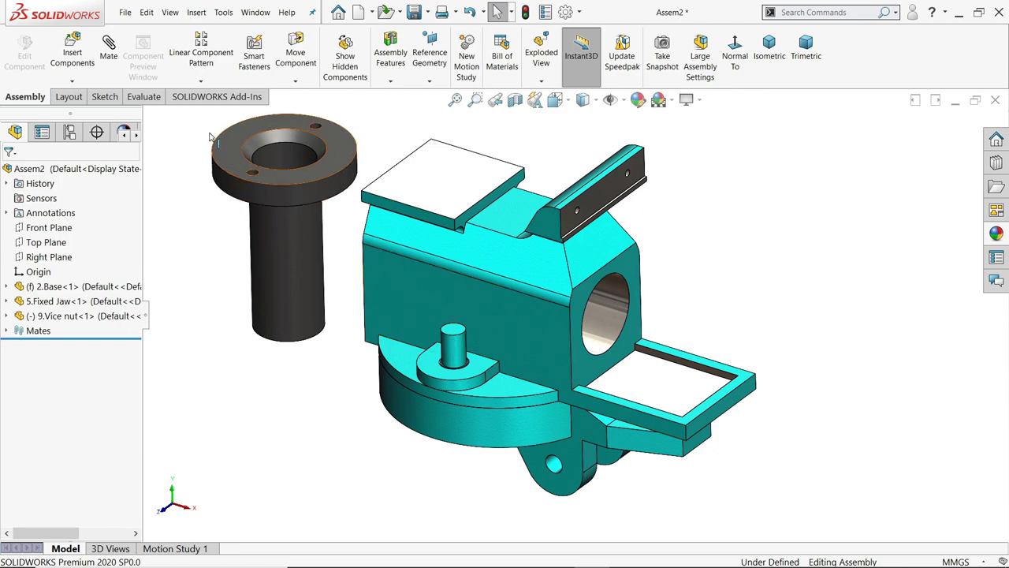
- Add a concentric mate between the fixed jaw's large bore and the vice nut's cylindrical shank
{"action": "left_click", "coordinate": [114, 67]}
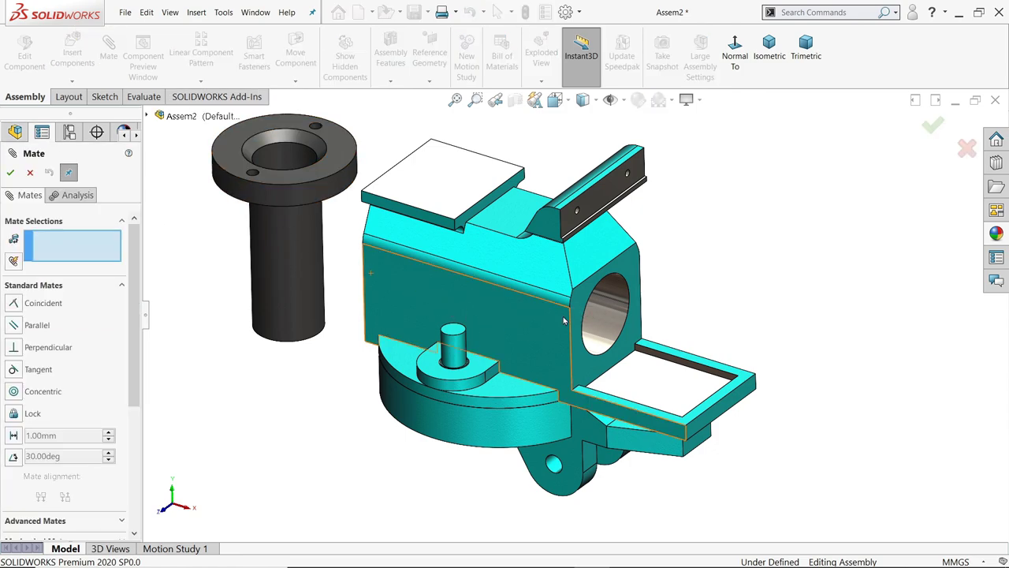
{"action": "left_click", "coordinate": [614, 317]}
{"action": "left_click", "coordinate": [323, 288]}
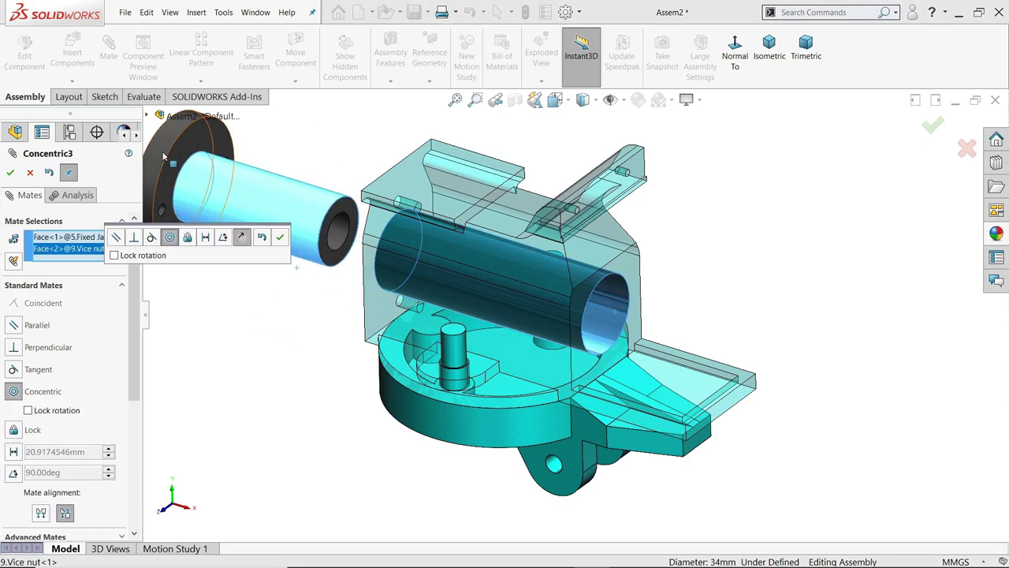
{"action": "left_click", "coordinate": [282, 243]}
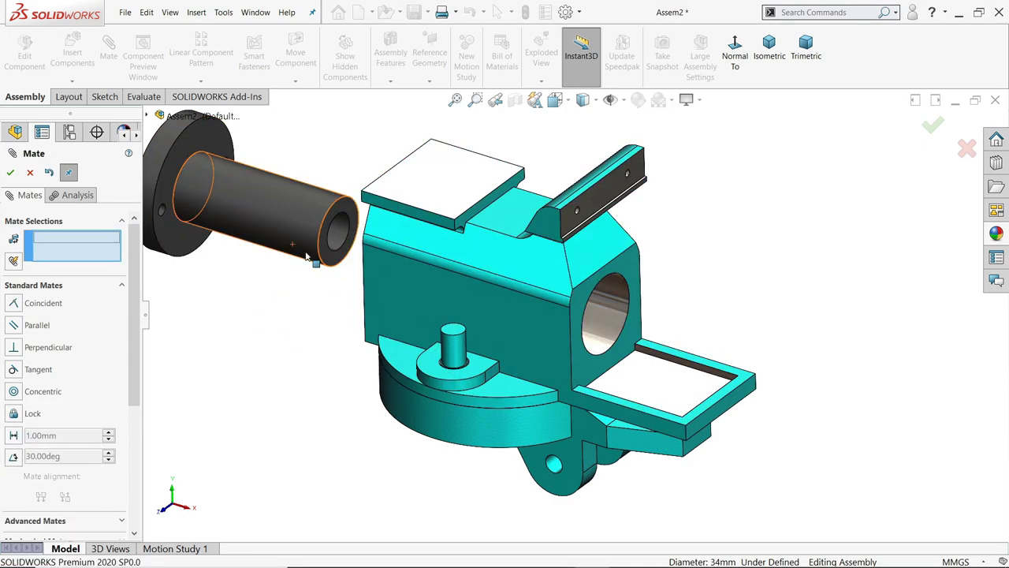
- Add a coincident mate between the fixed jaw's rear face and the inner face of the vice nut's flange, and finish mating
{"action": "scroll", "coordinate": [481, 286], "scroll_direction": "up", "scroll_amount": 2}
{"action": "scroll", "coordinate": [480, 286], "scroll_direction": "down", "scroll_amount": 4}
{"action": "middle_click_drag", "start_coordinate": [481, 286], "coordinate": [524, 351]}
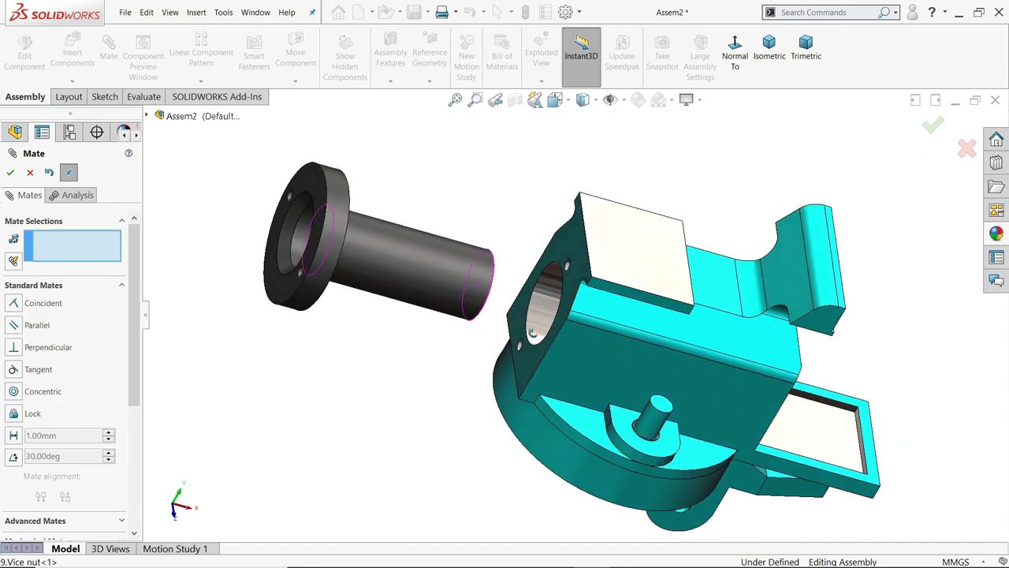
{"action": "left_click", "coordinate": [524, 355]}
{"action": "middle_click_drag", "start_coordinate": [441, 359], "coordinate": [342, 293]}
{"action": "left_click", "coordinate": [339, 287]}
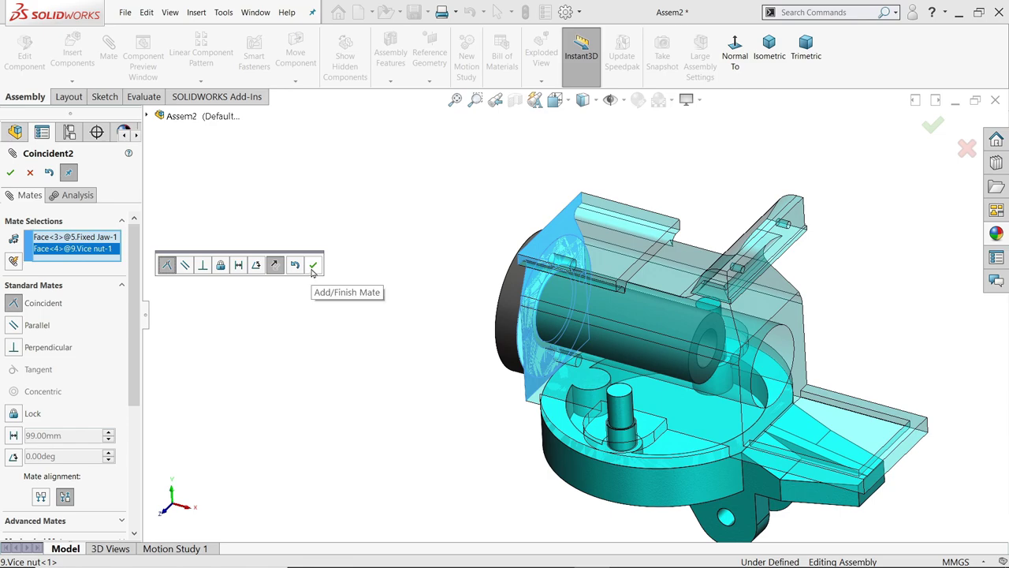
{"action": "left_click", "coordinate": [312, 267]}
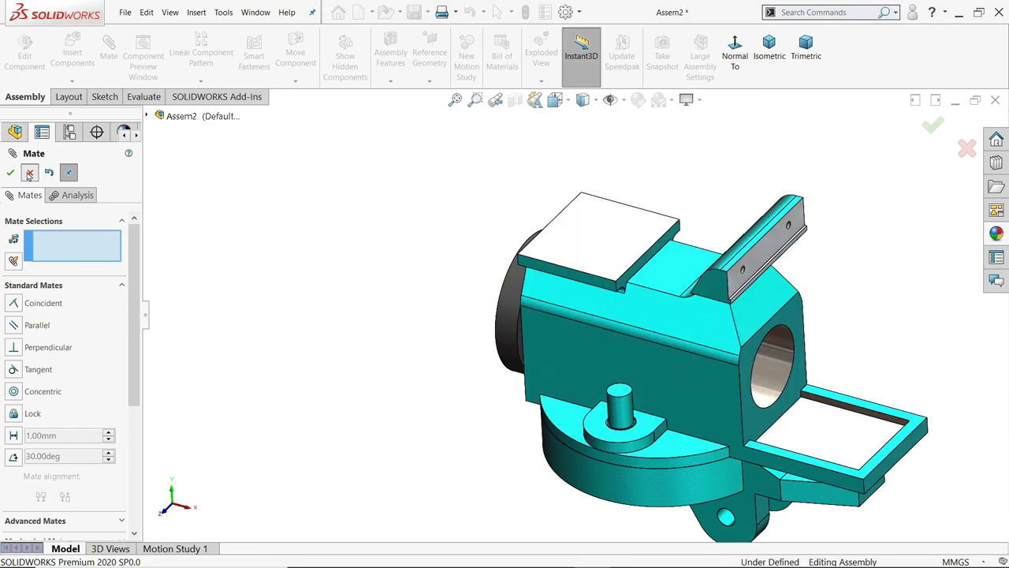
{"action": "left_click", "coordinate": [29, 173]}
- Rotate the vice nut about its axis until its two flange holes line up roughly vertically
{"action": "middle_click_drag", "start_coordinate": [567, 339], "coordinate": [533, 304]}
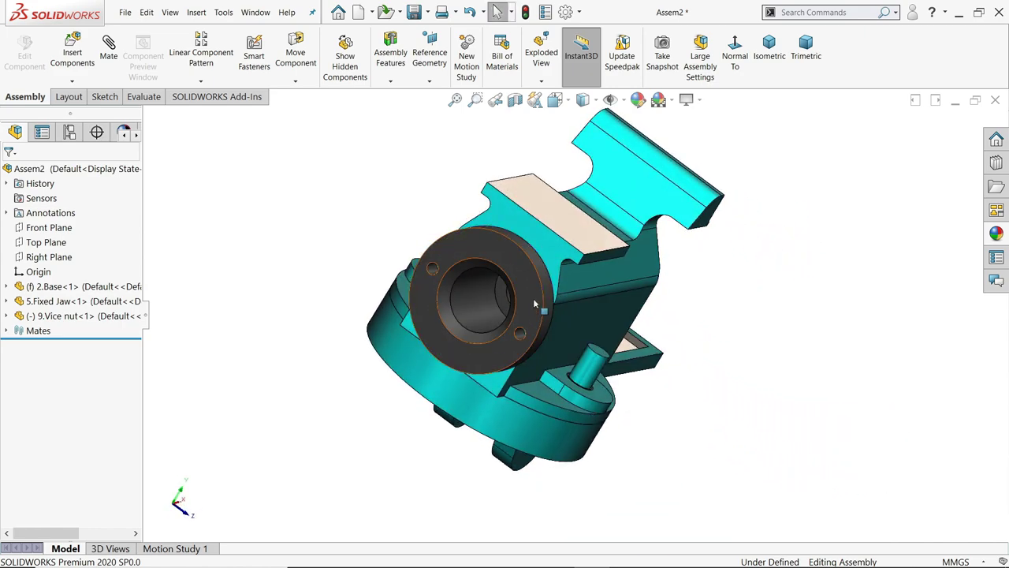
{"action": "left_click", "coordinate": [533, 304]}
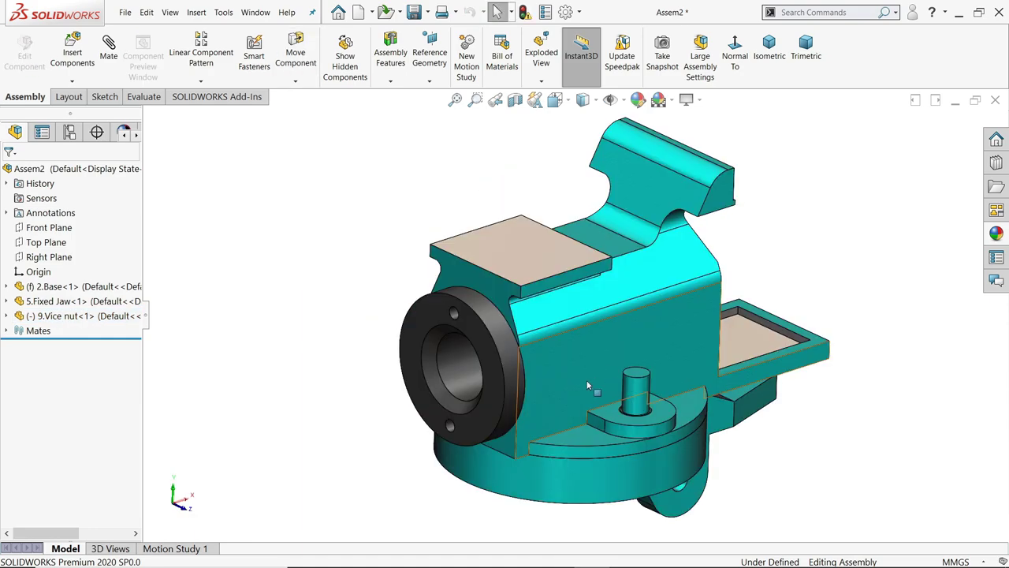
{"action": "scroll", "coordinate": [557, 372], "scroll_direction": "down", "scroll_amount": 2}
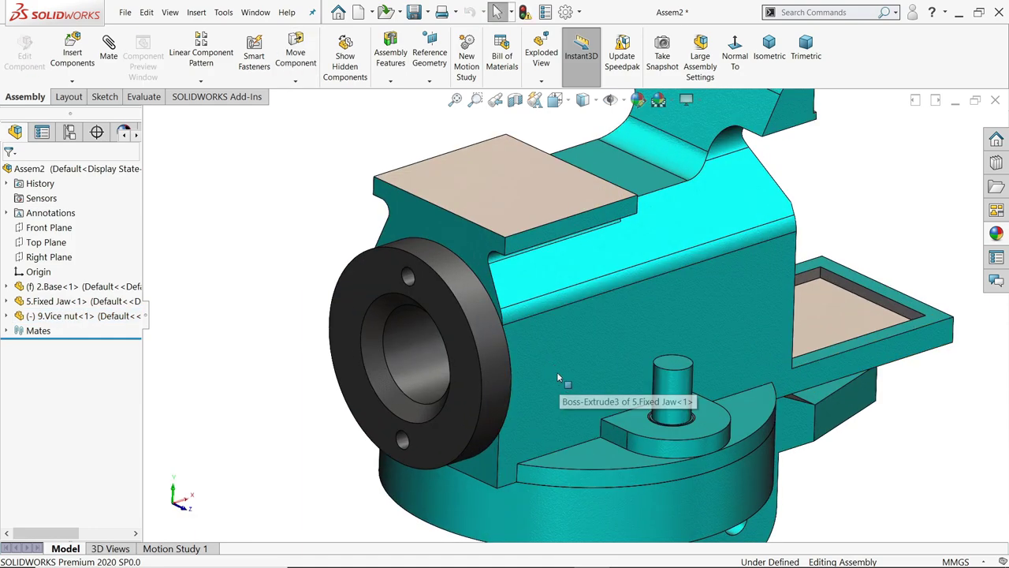
{"action": "left_click", "coordinate": [419, 294]}
{"action": "left_click_drag", "start_coordinate": [420, 294], "coordinate": [413, 294]}
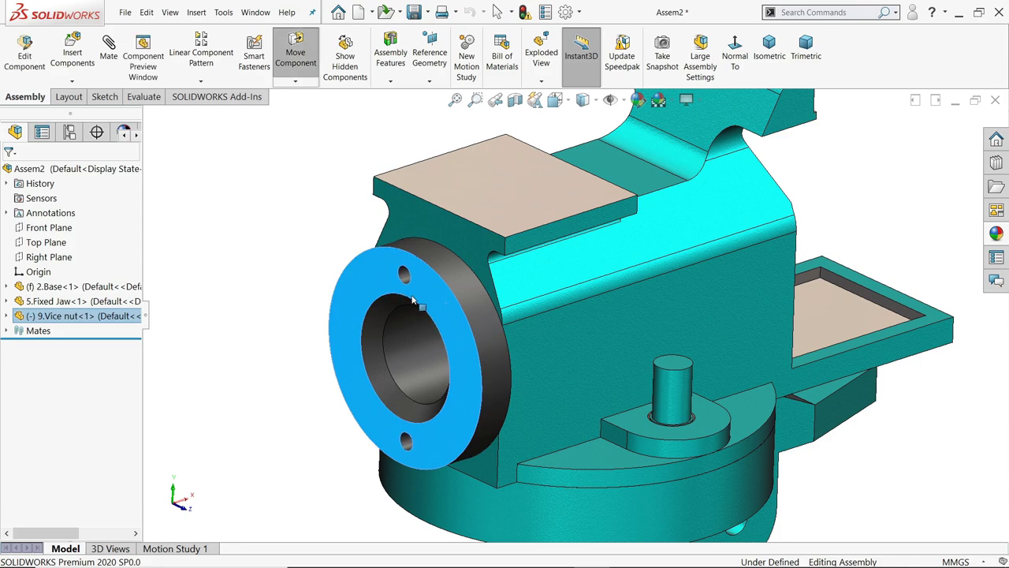
{"action": "left_click_drag", "start_coordinate": [414, 300], "coordinate": [394, 282]}
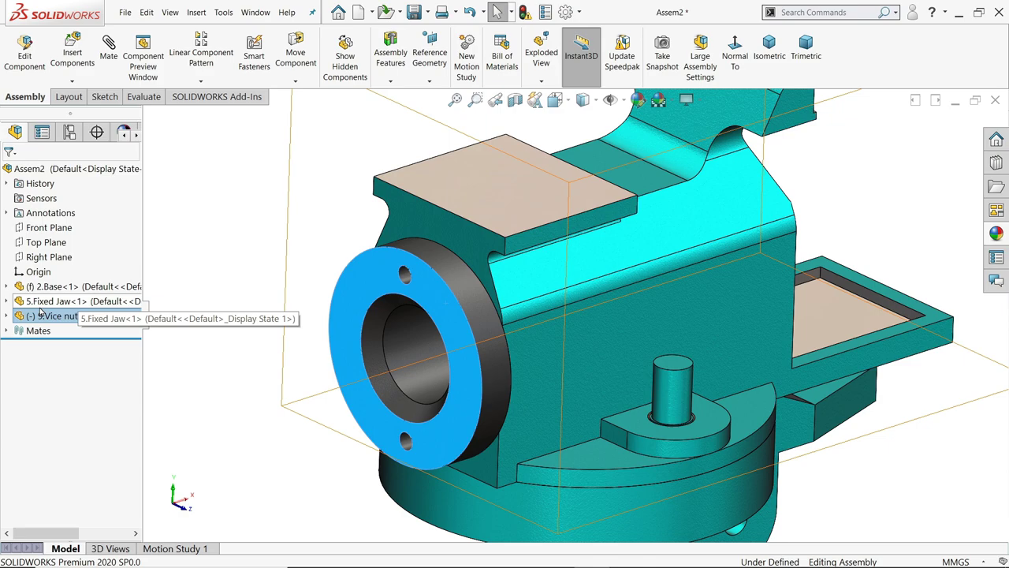
- Add a coincident mate between the Front Plane of the fixed jaw and the Right Plane of the vice nut, and finish mating
{"action": "left_click", "coordinate": [7, 301]}
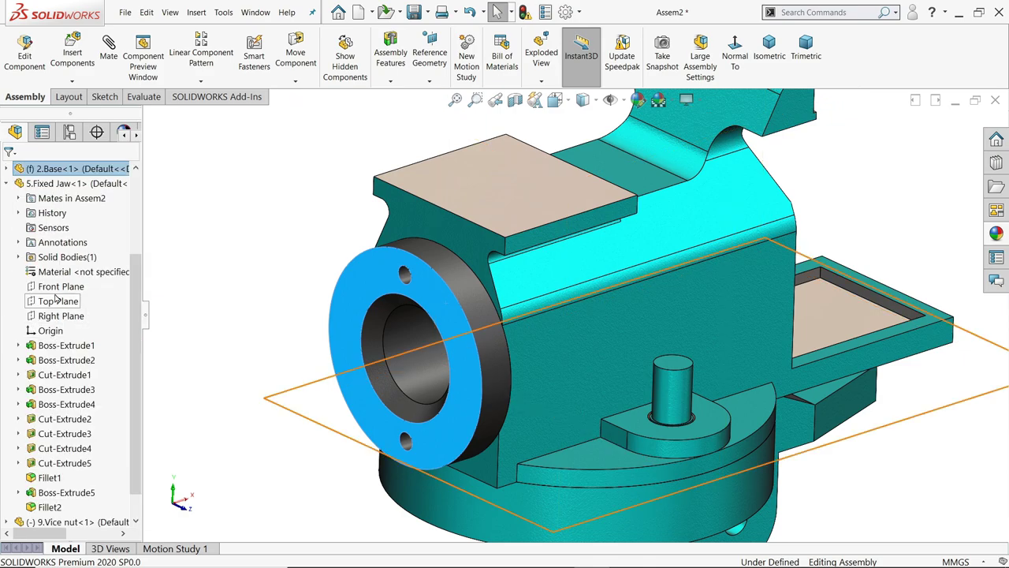
{"action": "left_click", "coordinate": [57, 290]}
{"action": "scroll", "coordinate": [619, 278], "scroll_direction": "up", "scroll_amount": 3}
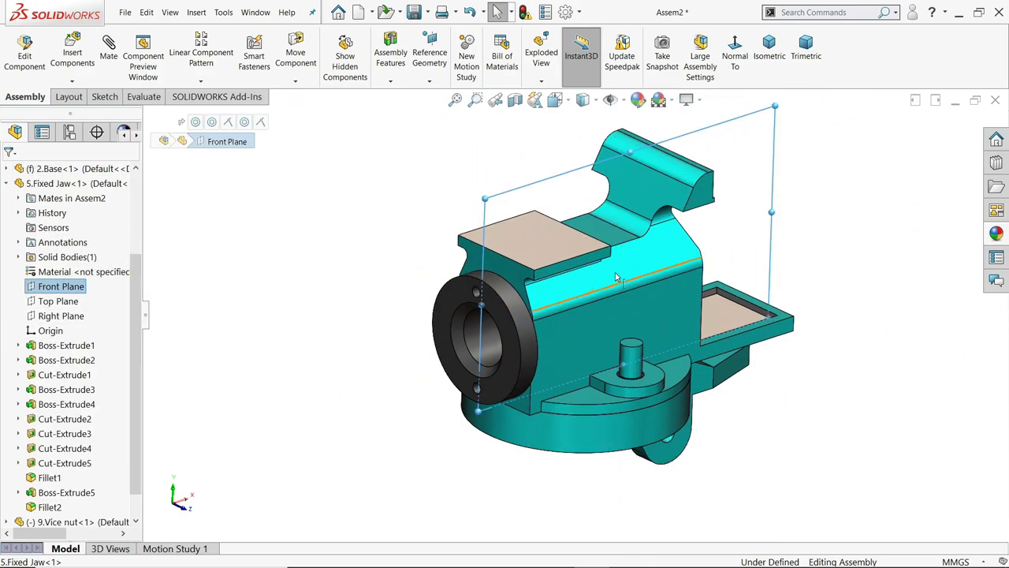
{"action": "scroll", "coordinate": [135, 343], "scroll_direction": "down", "scroll_amount": 1}
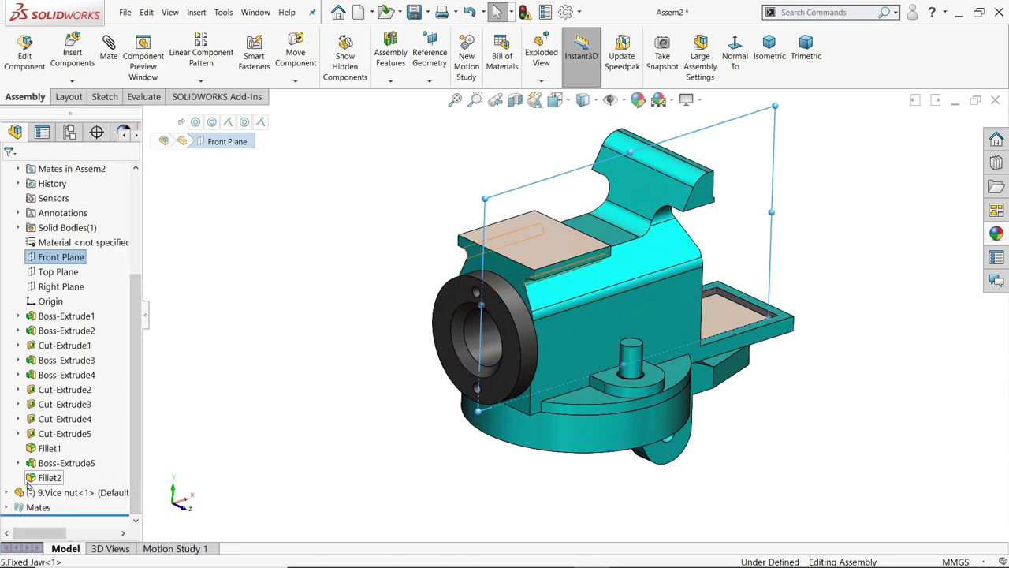
{"action": "left_click", "coordinate": [9, 493]}
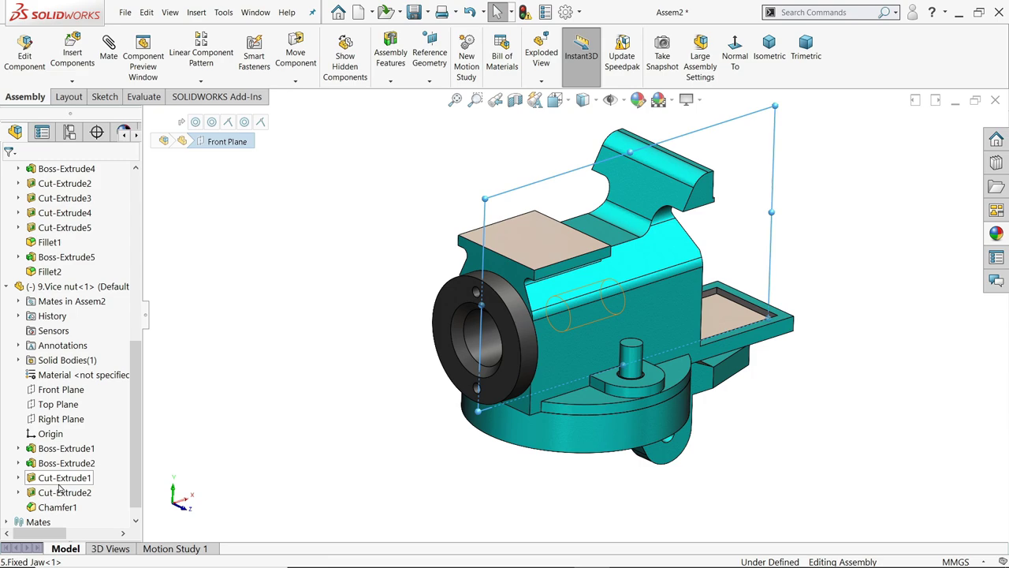
{"action": "left_click", "coordinate": [60, 419]}
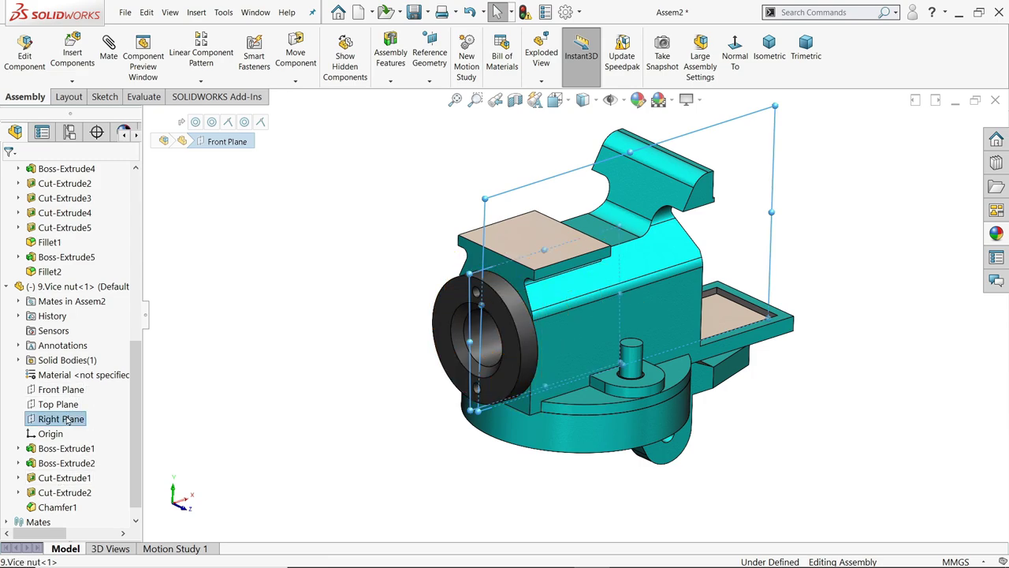
{"action": "middle_click_drag", "start_coordinate": [401, 349], "coordinate": [462, 354]}
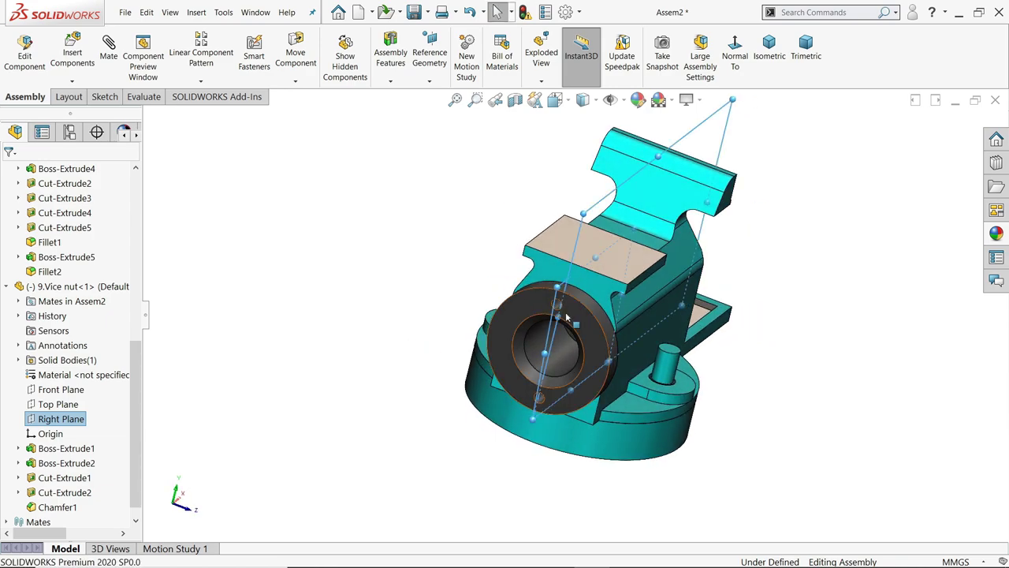
{"action": "left_click", "coordinate": [108, 57]}
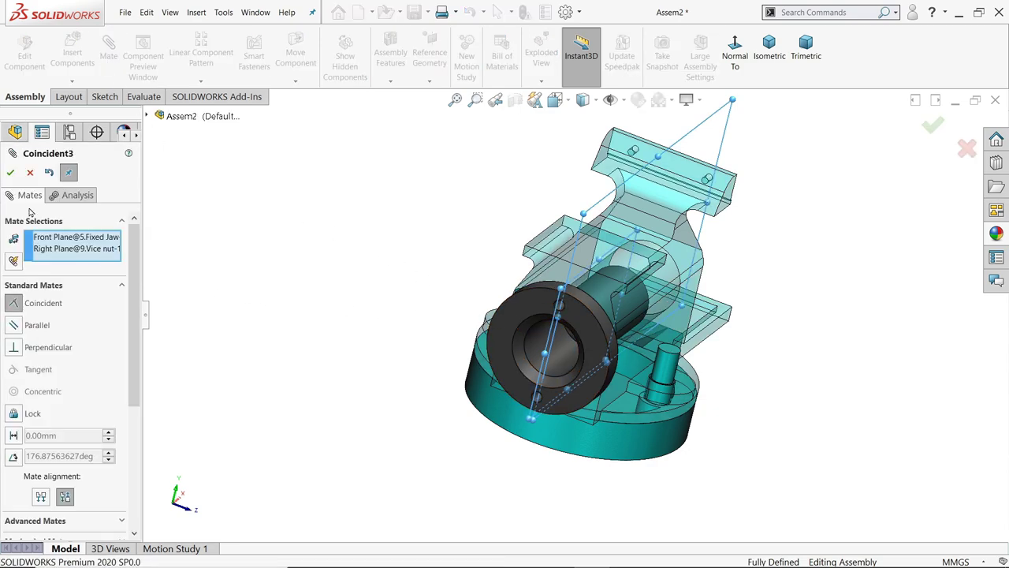
{"action": "left_click", "coordinate": [10, 174]}
{"action": "left_click", "coordinate": [30, 178]}
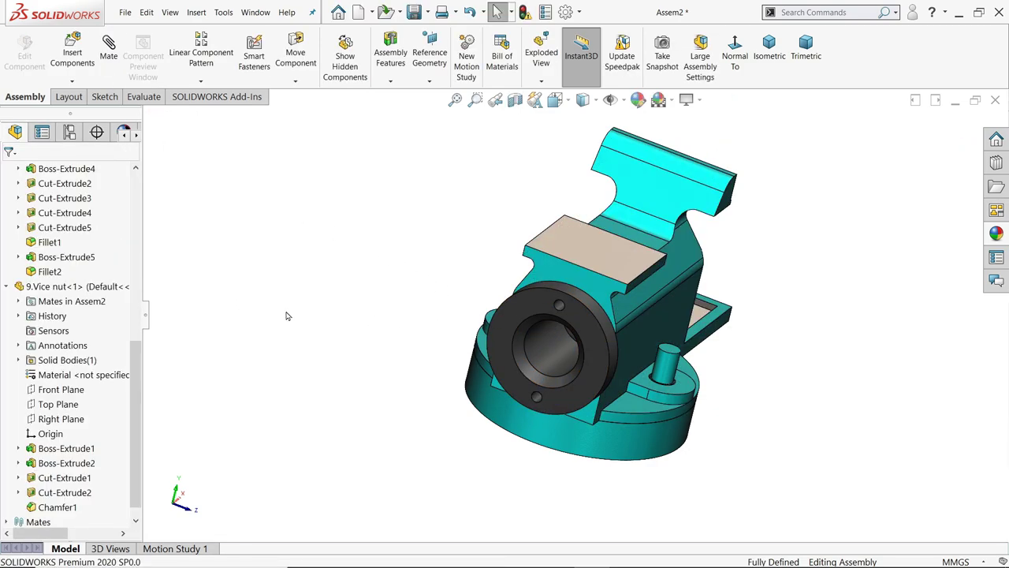
- Collapse the expanded feature lists of the vice nut and the fixed jaw in the assembly tree
{"action": "middle_click_drag", "start_coordinate": [286, 314], "coordinate": [260, 297]}
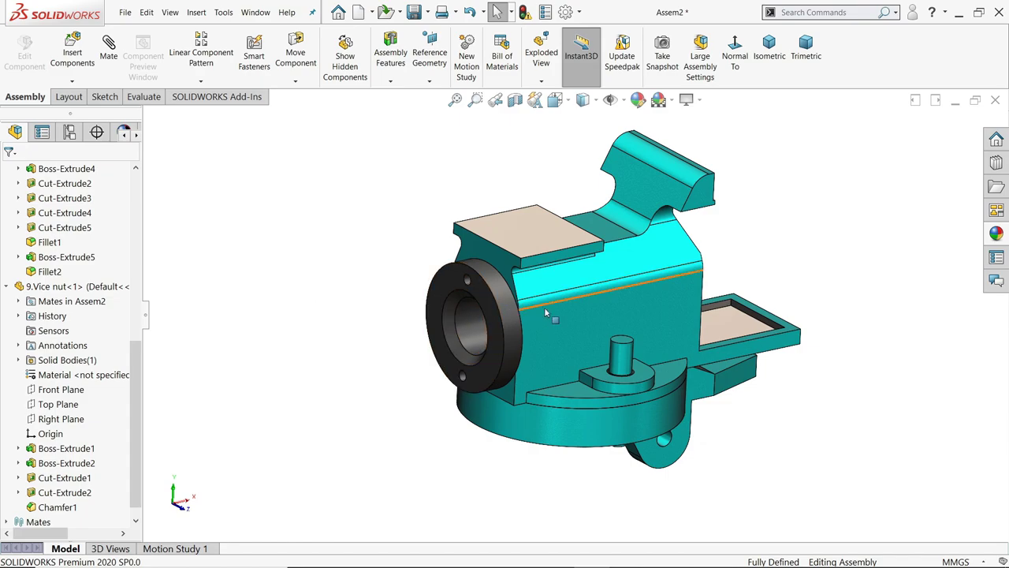
{"action": "middle_click_drag", "start_coordinate": [544, 306], "coordinate": [349, 292]}
{"action": "left_click", "coordinate": [7, 287]}
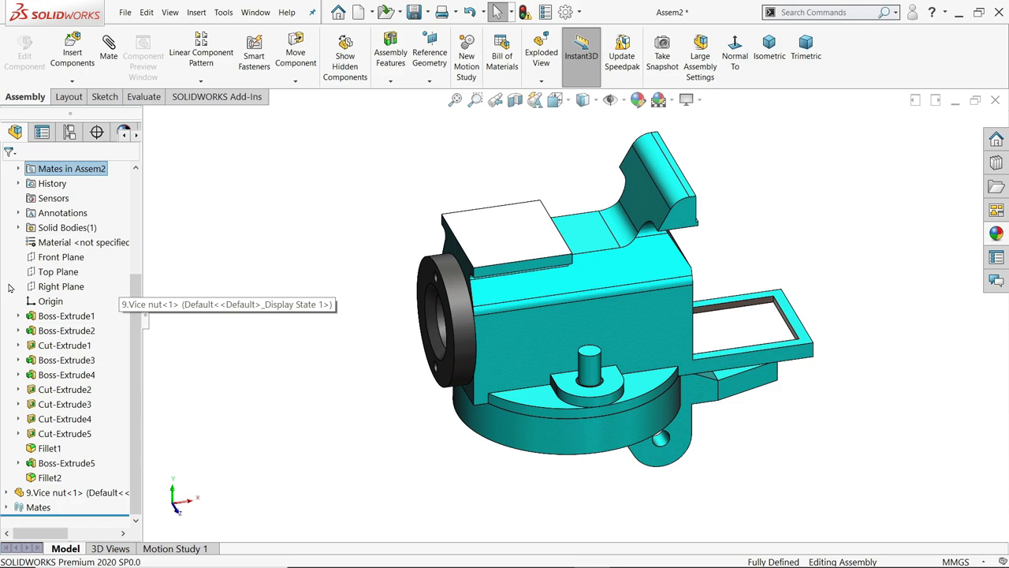
{"action": "scroll", "coordinate": [8, 299], "scroll_direction": "up", "scroll_amount": 3}
{"action": "left_click", "coordinate": [6, 301]}
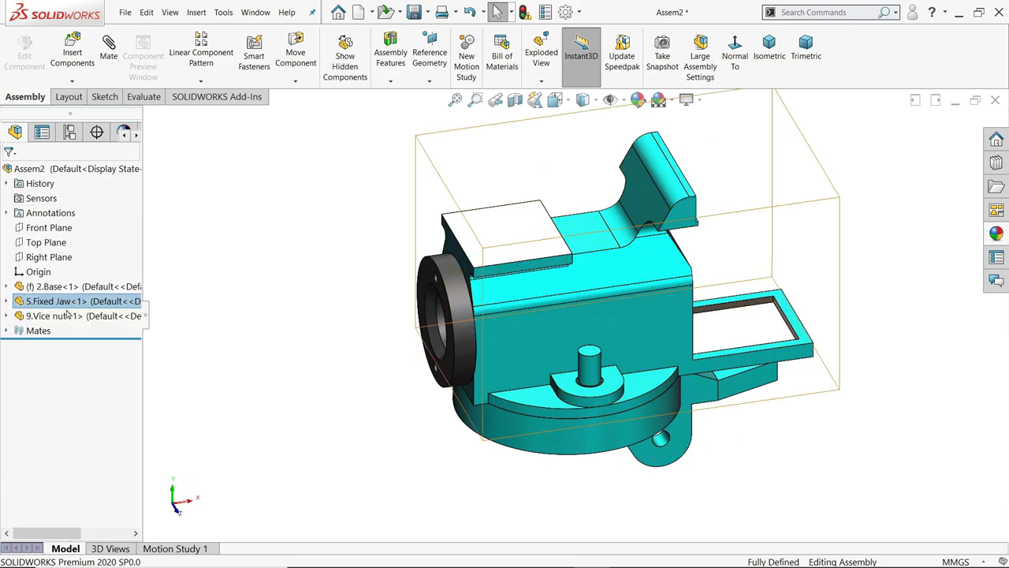
- Insert the 6.Sliding Jaw and 7.Jaw Plate parts together, placing the sliding jaw beyond the fixed jaw and the plate in front of it
{"action": "middle_click_drag", "start_coordinate": [289, 323], "coordinate": [507, 354]}
{"action": "scroll", "coordinate": [637, 309], "scroll_direction": "down", "scroll_amount": 2}
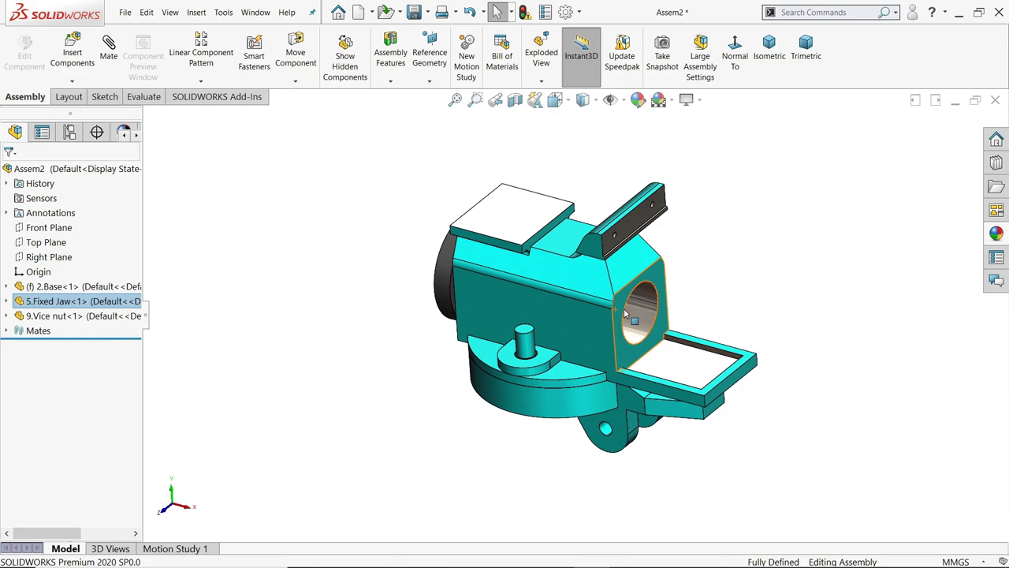
{"action": "left_click", "coordinate": [72, 51]}
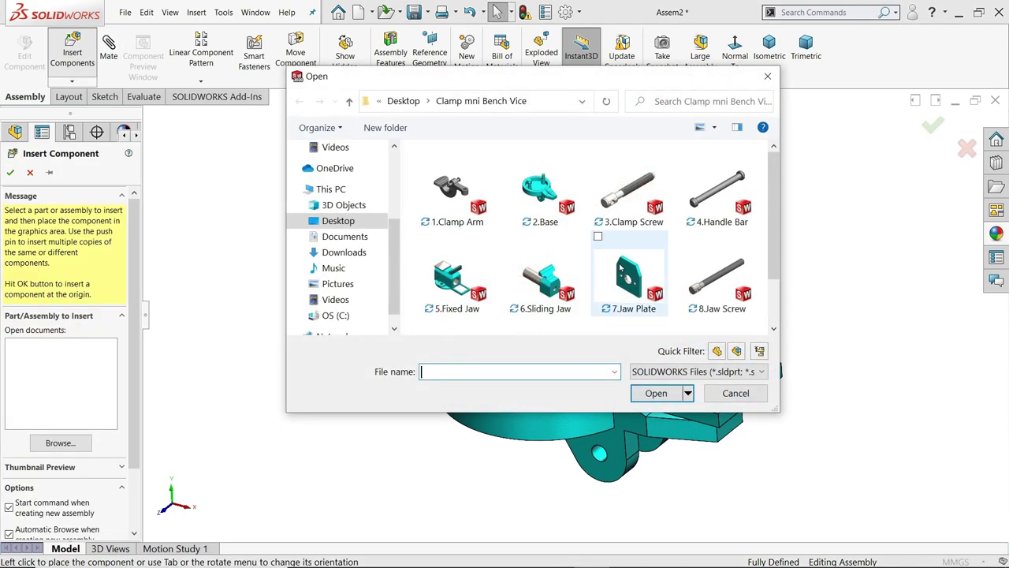
{"action": "scroll", "coordinate": [651, 262], "scroll_direction": "down", "scroll_amount": 1}
{"action": "scroll", "coordinate": [647, 269], "scroll_direction": "up", "scroll_amount": 1}
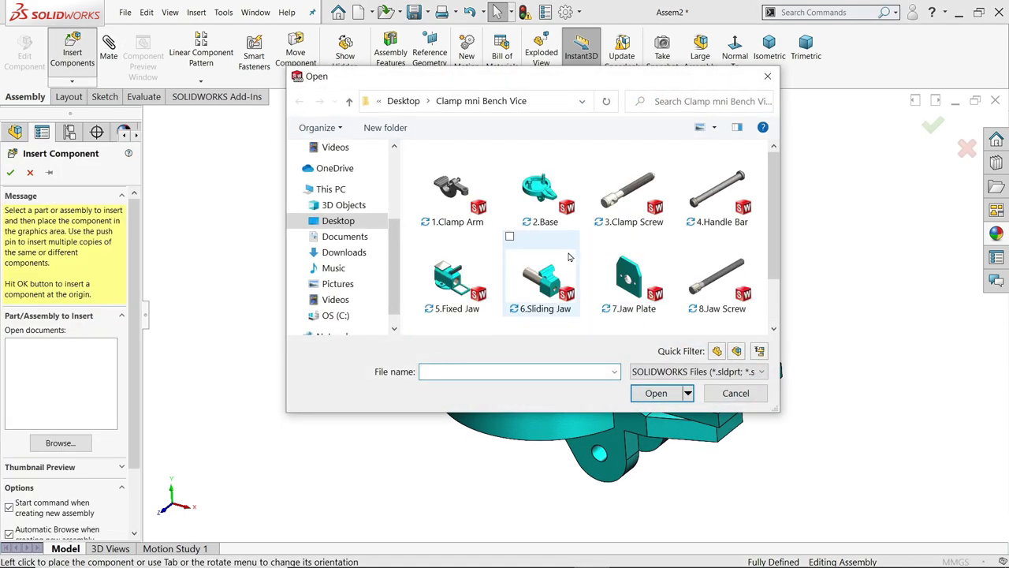
{"action": "left_click", "coordinate": [541, 283]}
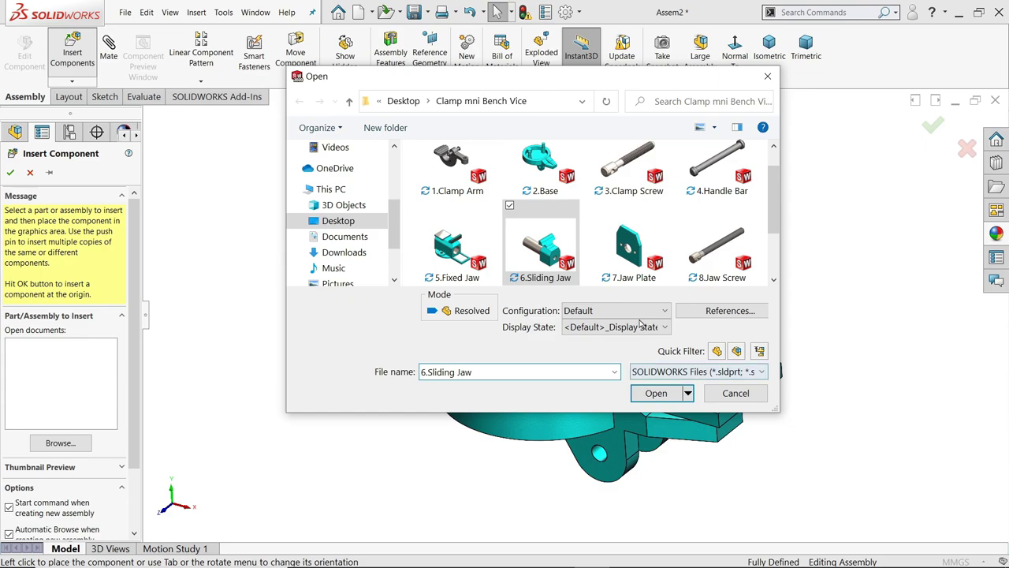
{"action": "left_click", "coordinate": [629, 265], "text": "ctrl"}
{"action": "left_click", "coordinate": [656, 392]}
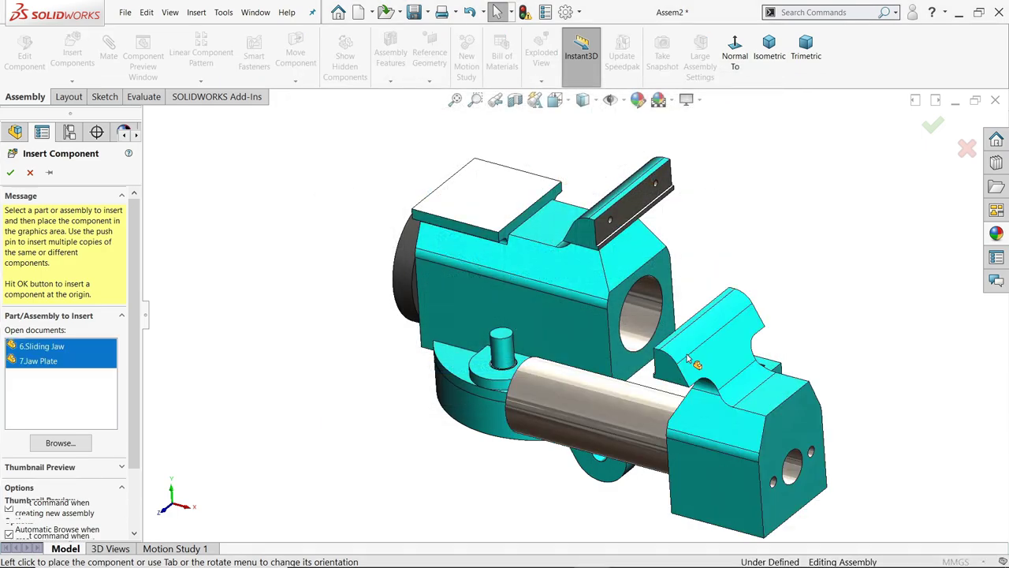
{"action": "left_click", "coordinate": [775, 222]}
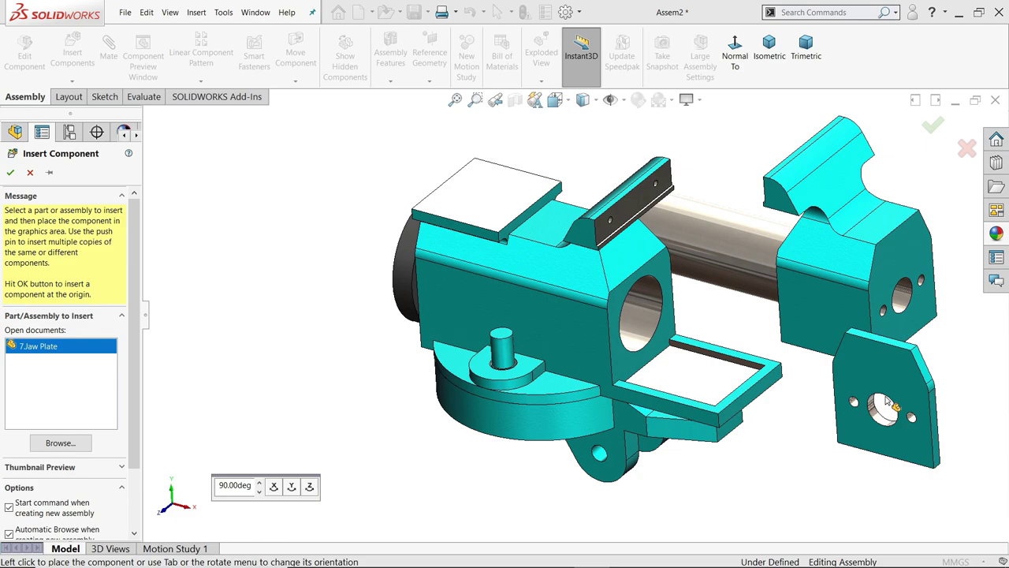
{"action": "left_click", "coordinate": [890, 410]}
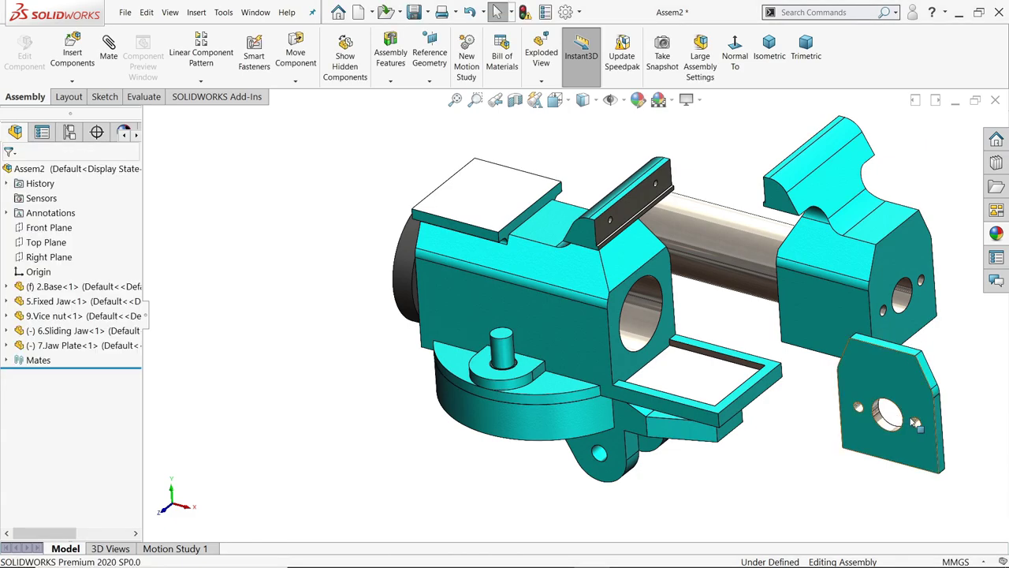
{"action": "scroll", "coordinate": [914, 423], "scroll_direction": "down", "scroll_amount": 3}
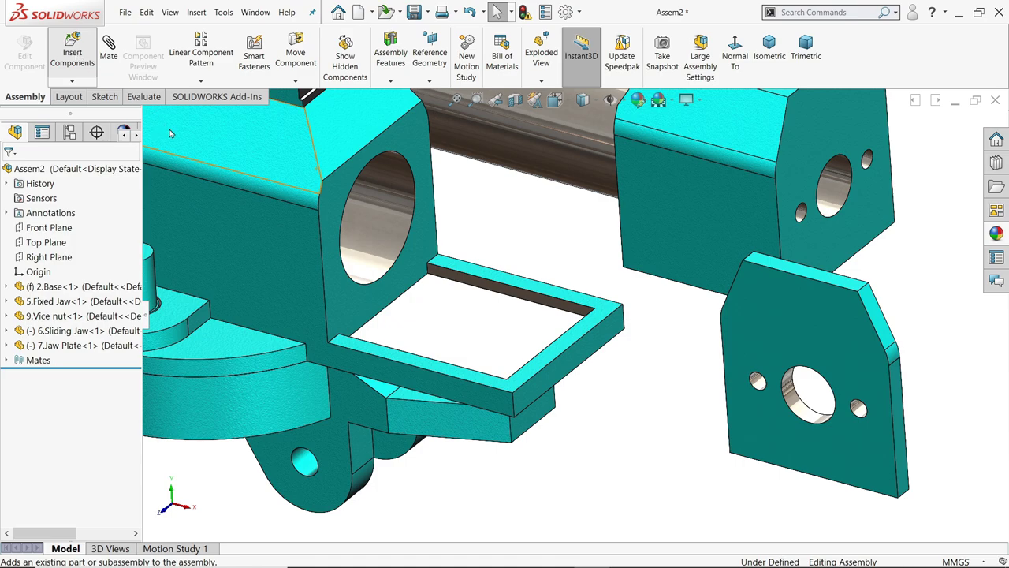
- Add a concentric mate between the jaw plate's large central hole and the matching hole in the sliding jaw's end
{"action": "left_click", "coordinate": [798, 412]}
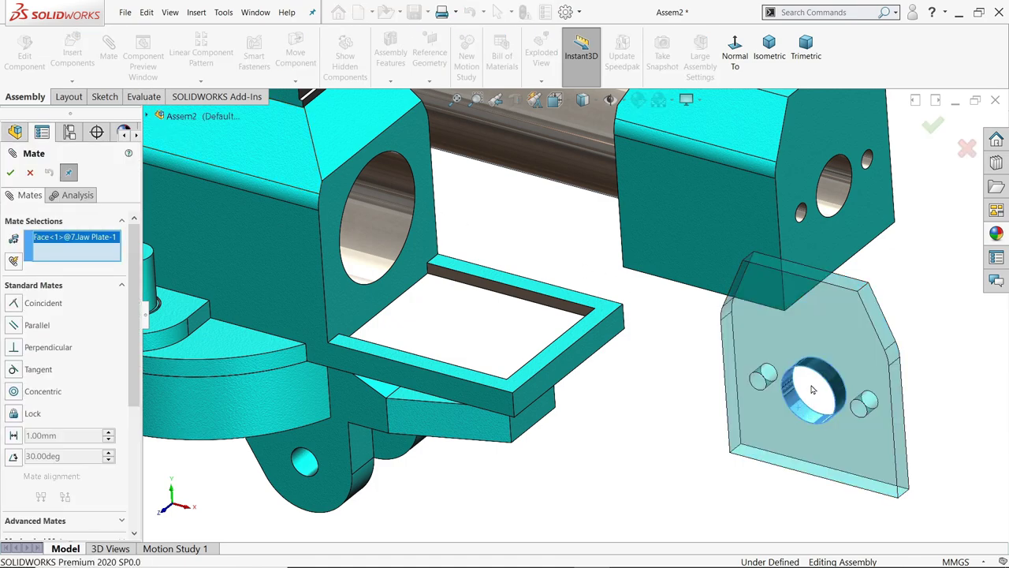
{"action": "left_click", "coordinate": [837, 199]}
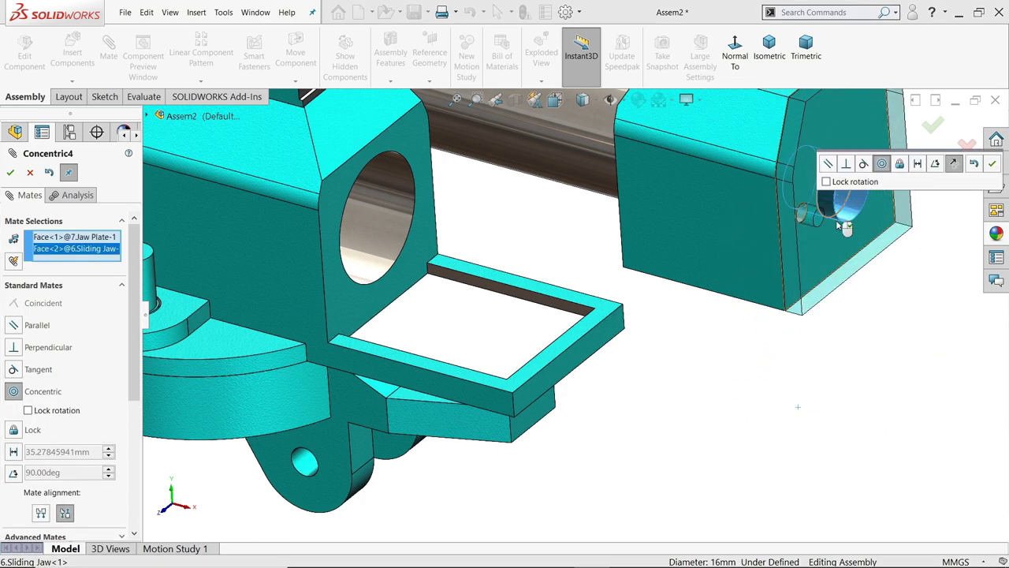
{"action": "key", "text": "f"}
{"action": "left_click", "coordinate": [992, 166]}
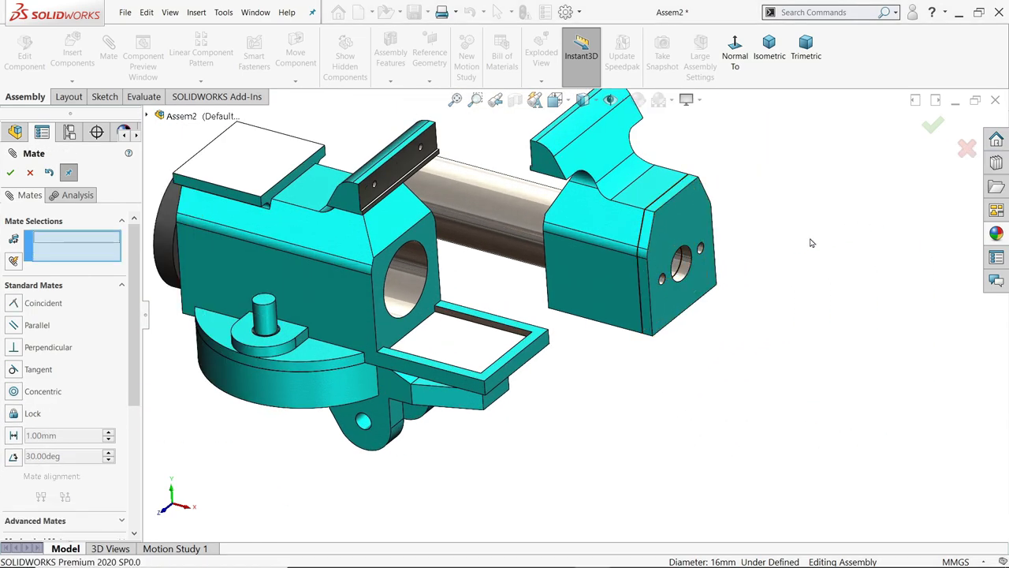
- Pull the jaw plate slightly away from the sliding jaw and make their flat side faces coincident
{"action": "scroll", "coordinate": [681, 249], "scroll_direction": "down", "scroll_amount": 5}
{"action": "left_click_drag", "start_coordinate": [577, 227], "coordinate": [611, 244]}
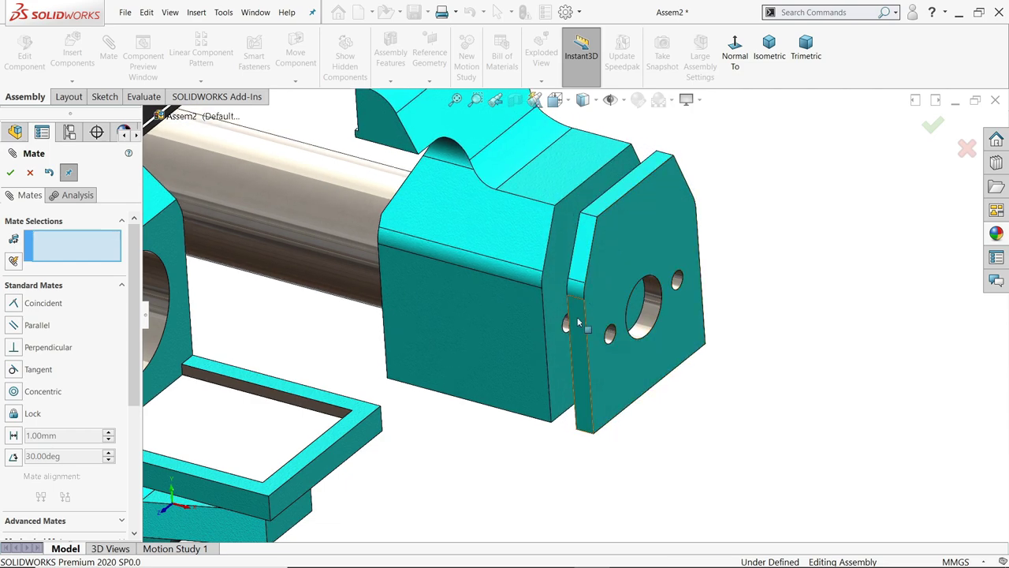
{"action": "left_click_drag", "start_coordinate": [586, 400], "coordinate": [576, 369]}
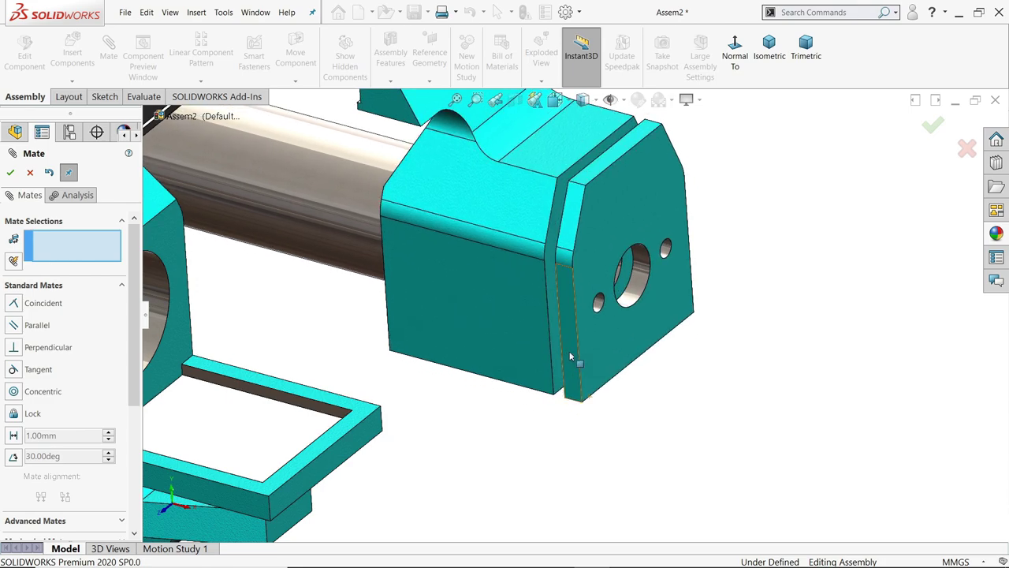
{"action": "left_click", "coordinate": [573, 364]}
{"action": "left_click", "coordinate": [534, 343]}
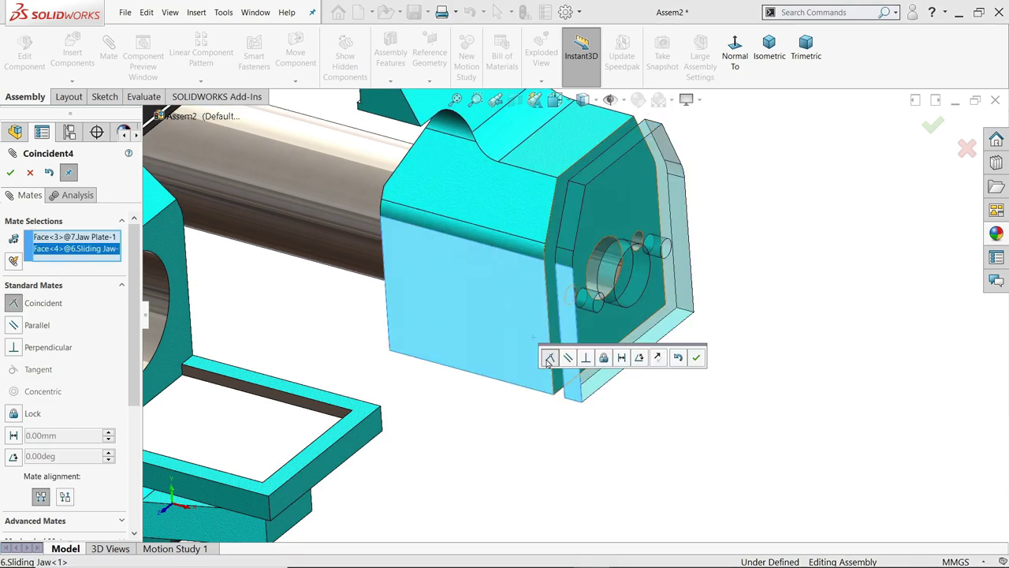
{"action": "left_click", "coordinate": [696, 357]}
- Add a coincident mate between the sliding jaw's end face and the facing back face of the jaw plate
{"action": "scroll", "coordinate": [637, 354], "scroll_direction": "down", "scroll_amount": 5}
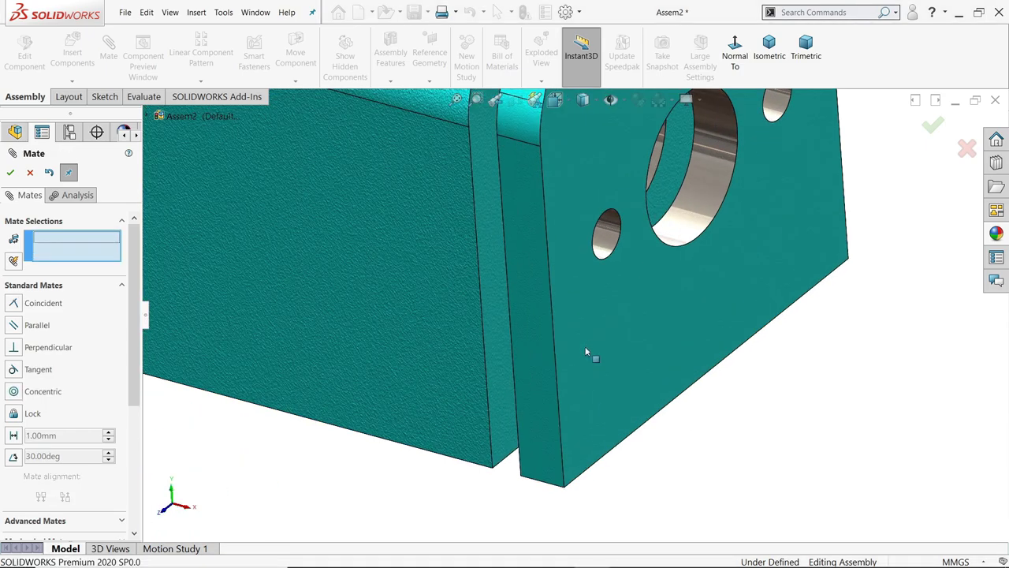
{"action": "left_click", "coordinate": [498, 438]}
{"action": "middle_click_drag", "start_coordinate": [553, 434], "coordinate": [718, 454]}
{"action": "left_click", "coordinate": [615, 416]}
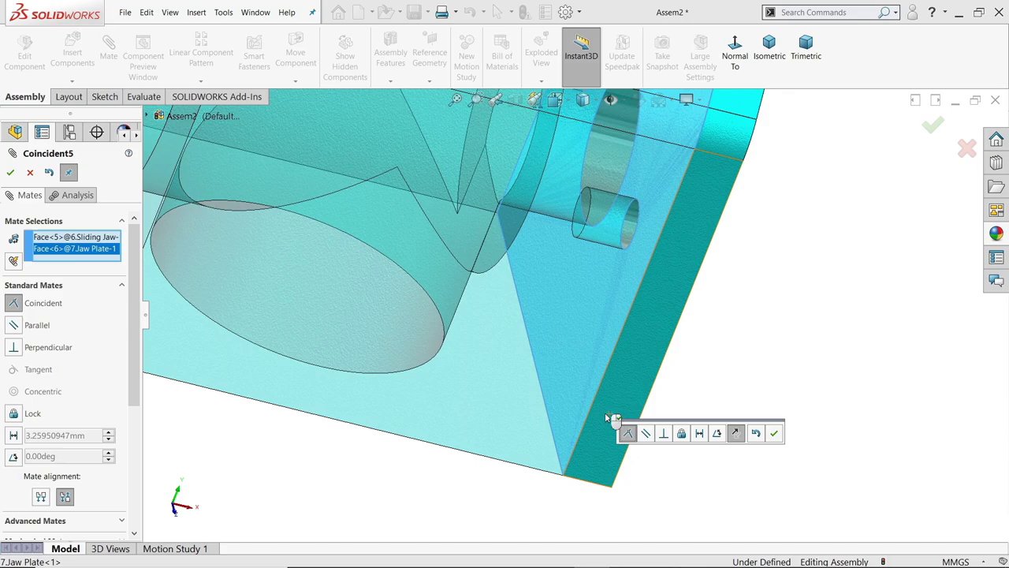
{"action": "left_click", "coordinate": [774, 435]}
{"action": "scroll", "coordinate": [758, 432], "scroll_direction": "up", "scroll_amount": 4}
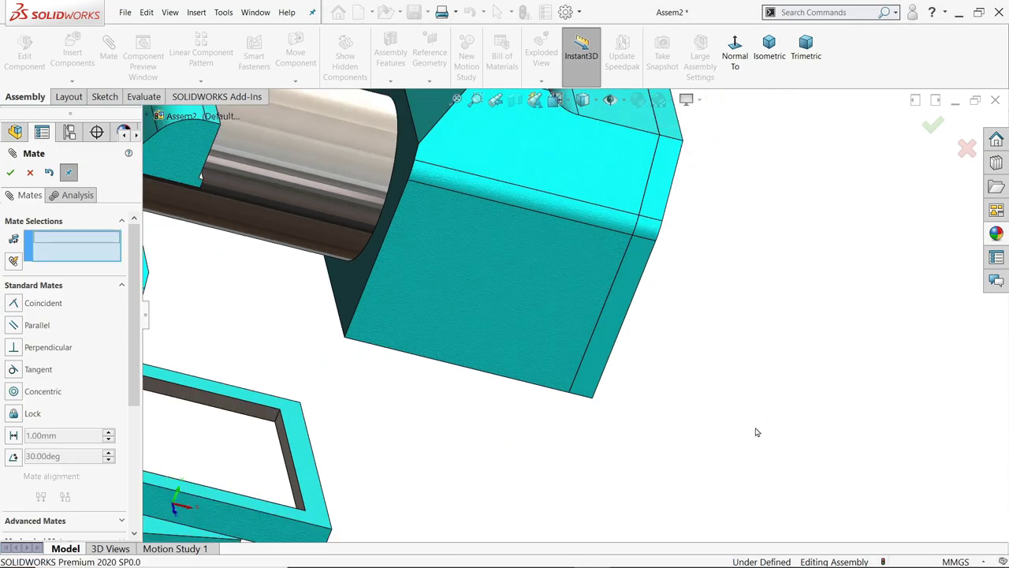
- Add a concentric mate between the sliding jaw's cylindrical shaft and the large bore of the fixed jaw
{"action": "middle_click_drag", "start_coordinate": [638, 387], "coordinate": [585, 340]}
{"action": "scroll", "coordinate": [585, 339], "scroll_direction": "down", "scroll_amount": 5}
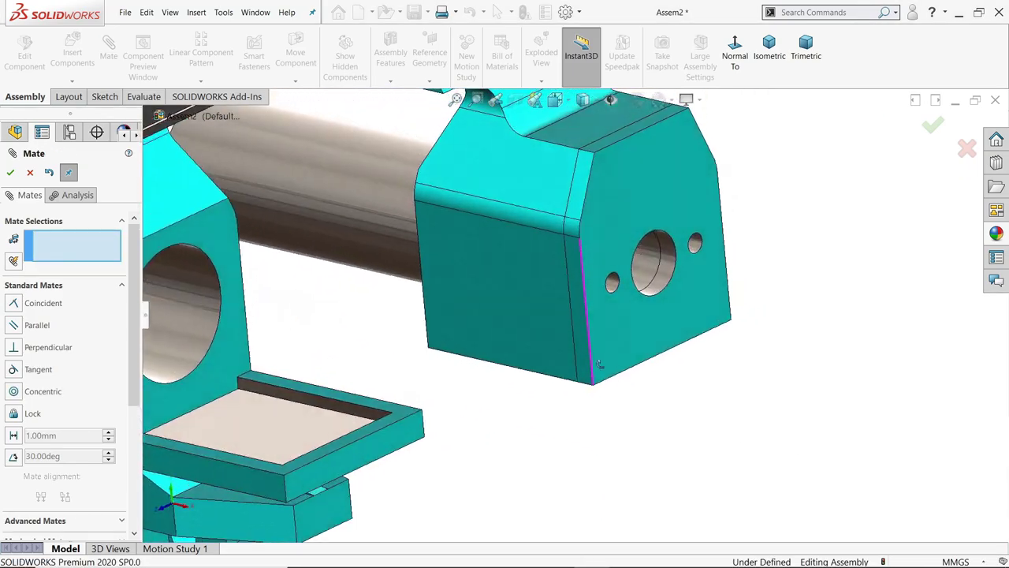
{"action": "scroll", "coordinate": [571, 272], "scroll_direction": "up", "scroll_amount": 4}
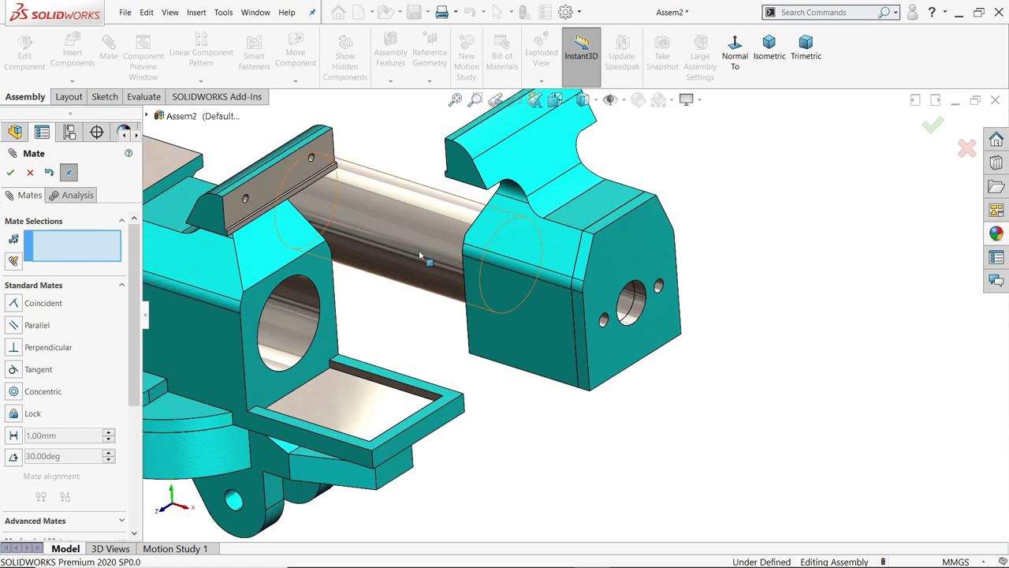
{"action": "scroll", "coordinate": [454, 268], "scroll_direction": "down", "scroll_amount": 3}
{"action": "left_click", "coordinate": [457, 260]}
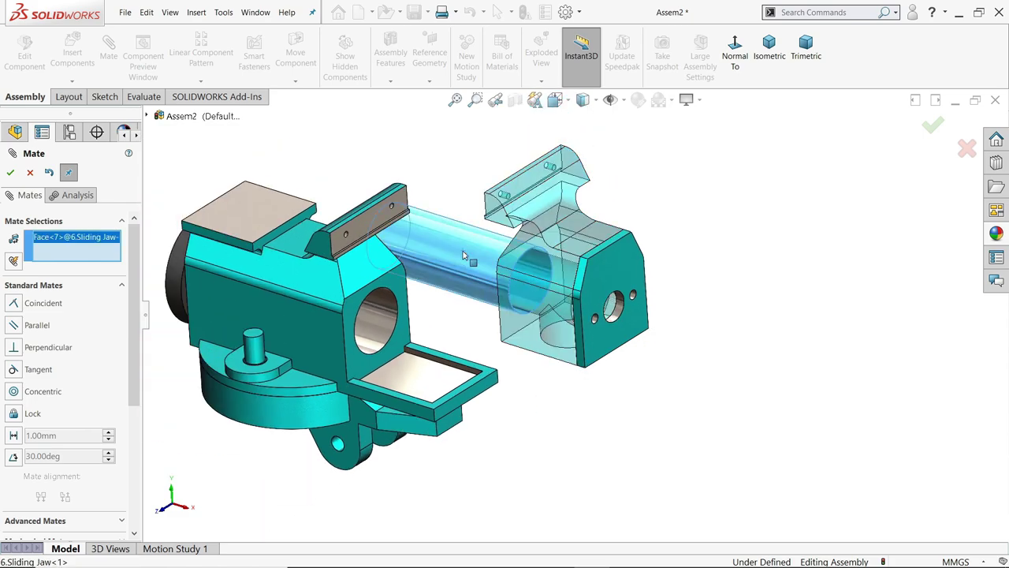
{"action": "left_click", "coordinate": [385, 327]}
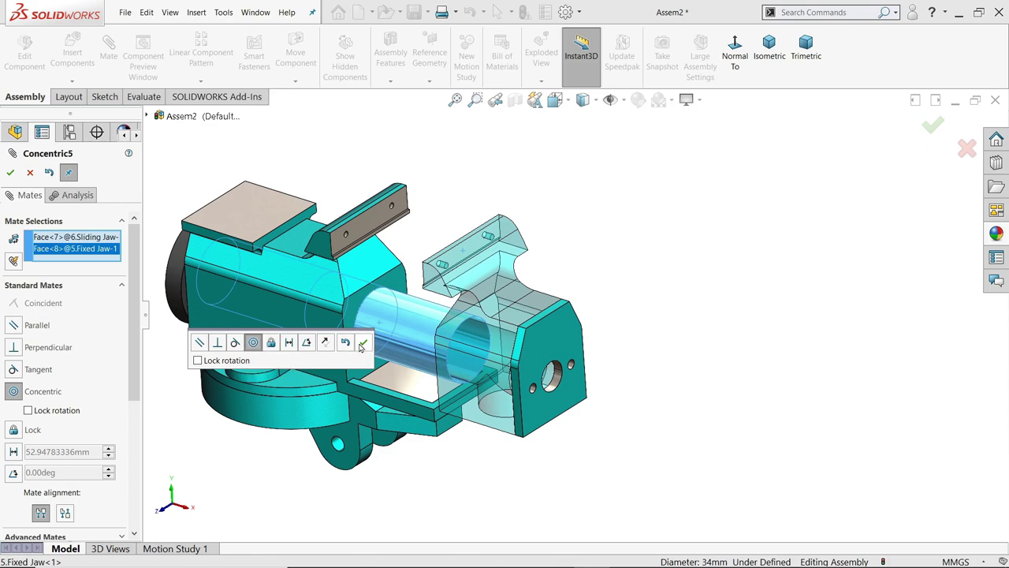
{"action": "left_click", "coordinate": [365, 344]}
- Add a parallel mate between the flat side faces of the fixed jaw and the sliding jaw, and finish mating
{"action": "scroll", "coordinate": [375, 369], "scroll_direction": "up", "scroll_amount": 6}
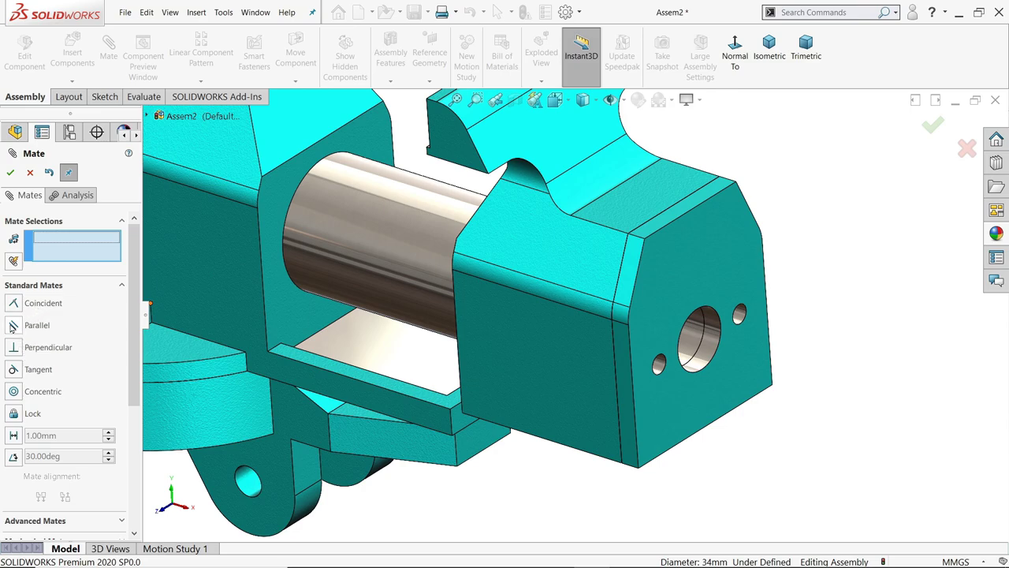
{"action": "left_click", "coordinate": [241, 282]}
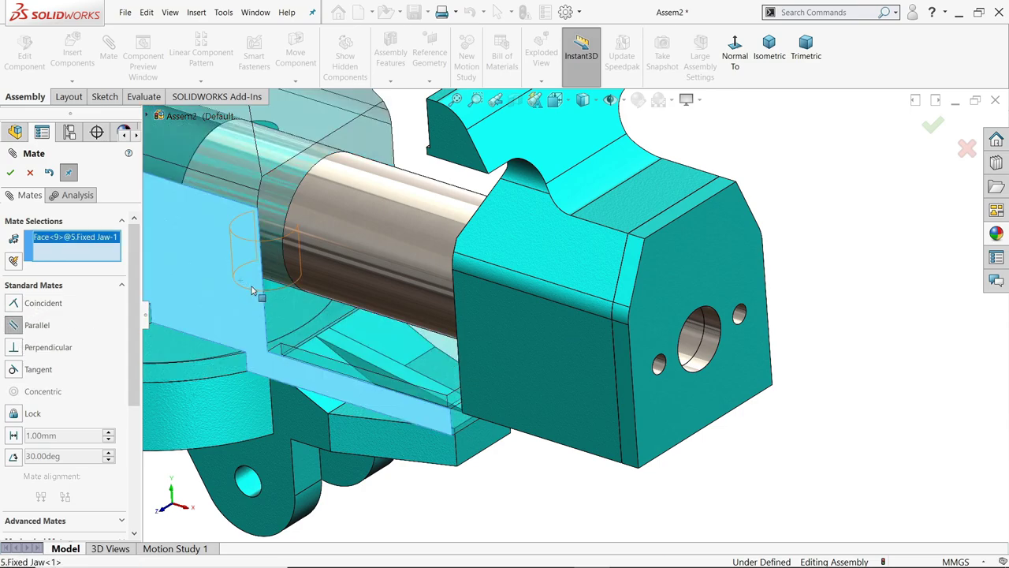
{"action": "left_click", "coordinate": [509, 329]}
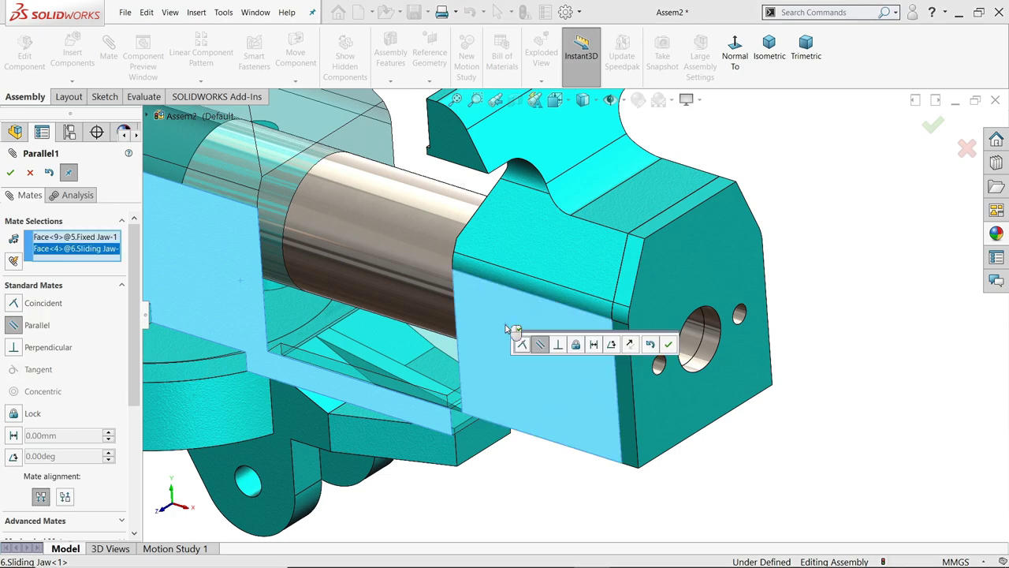
{"action": "left_click", "coordinate": [668, 345]}
{"action": "key", "text": "f"}
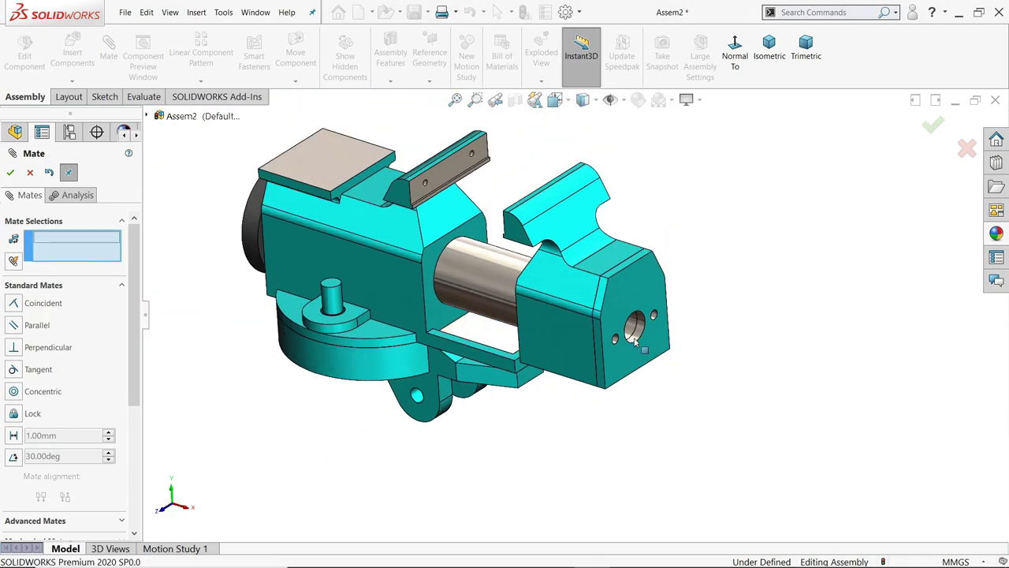
{"action": "left_click", "coordinate": [31, 174]}
- Slide the sliding jaw along its shaft toward the fixed jaw and clear the selection
{"action": "mouse_move", "coordinate": [562, 339]}
{"action": "left_mouse_down"}
{"action": "mouse_move", "coordinate": [449, 298]}
{"action": "mouse_move", "coordinate": [528, 327]}
{"action": "mouse_move", "coordinate": [469, 296]}
{"action": "mouse_move", "coordinate": [514, 315]}
{"action": "left_mouse_up"}
{"action": "scroll", "coordinate": [462, 275], "scroll_direction": "down", "scroll_amount": 5}
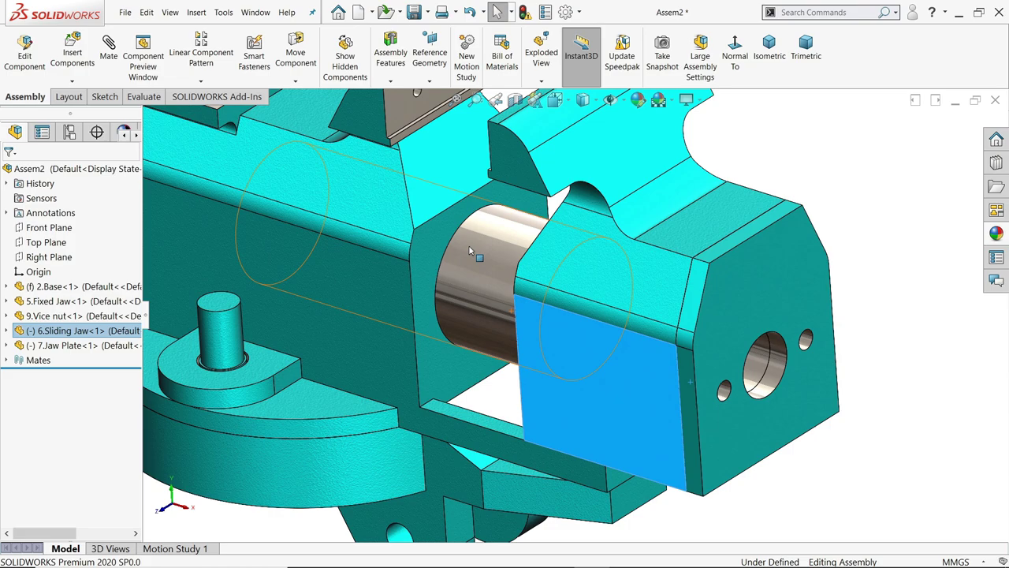
{"action": "scroll", "coordinate": [469, 250], "scroll_direction": "down", "scroll_amount": 3}
{"action": "middle_click_drag", "start_coordinate": [485, 210], "coordinate": [503, 231]}
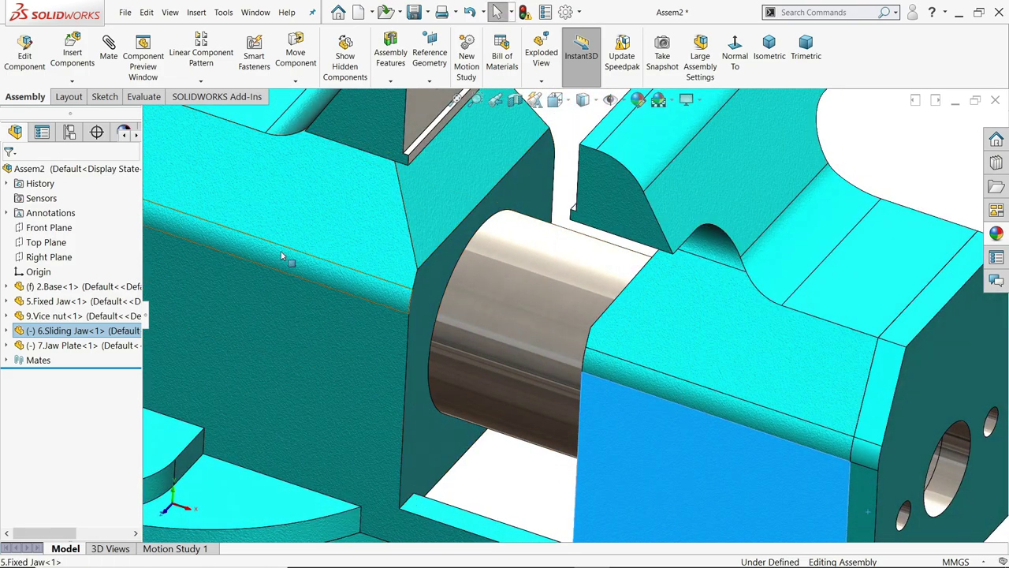
{"action": "left_click", "coordinate": [870, 144]}
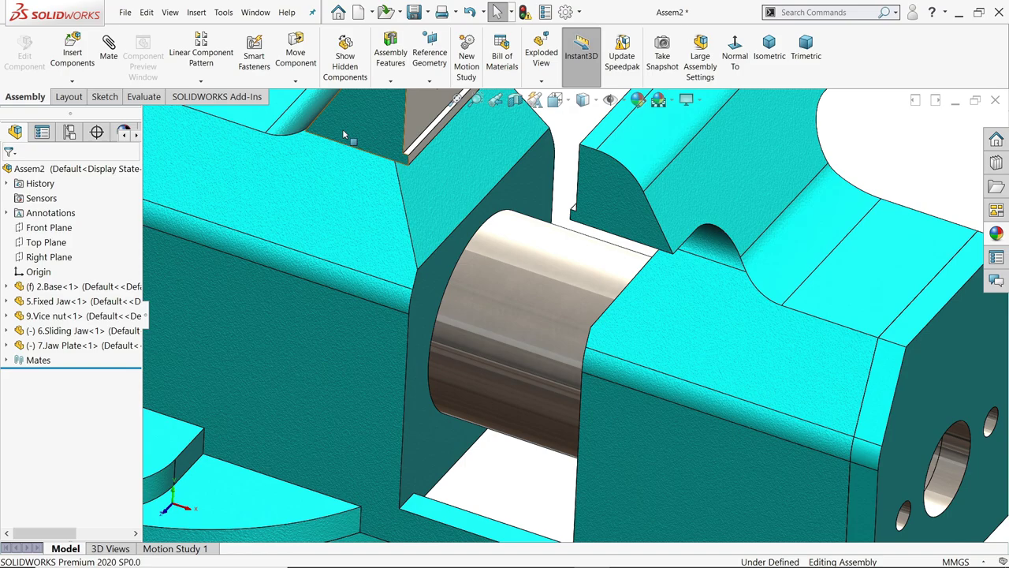
- Set up an advanced distance mate between the narrow lip faces below the gripping surfaces of the fixed jaw and the sliding jaw
{"action": "left_click", "coordinate": [109, 55]}
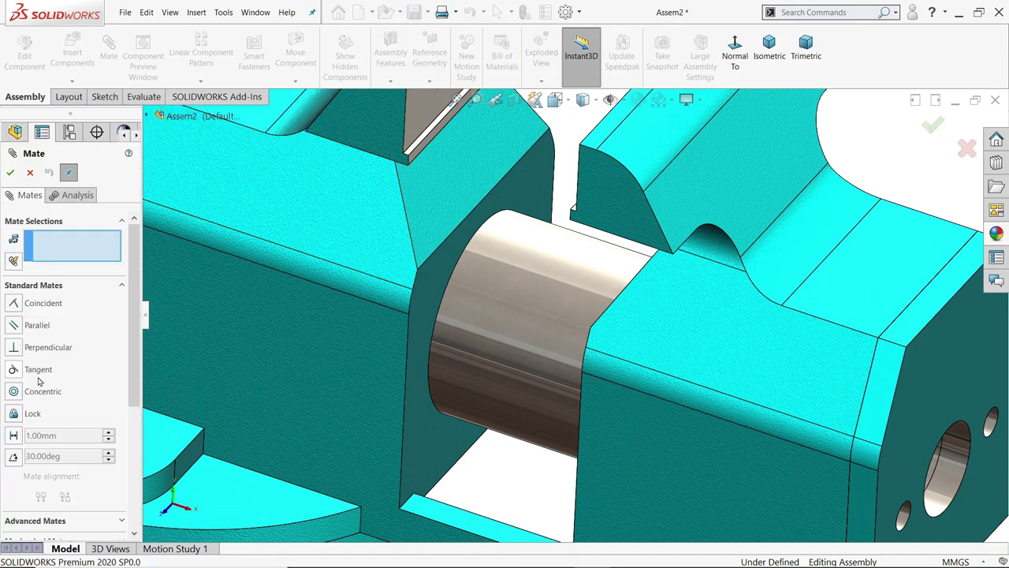
{"action": "left_click", "coordinate": [79, 285]}
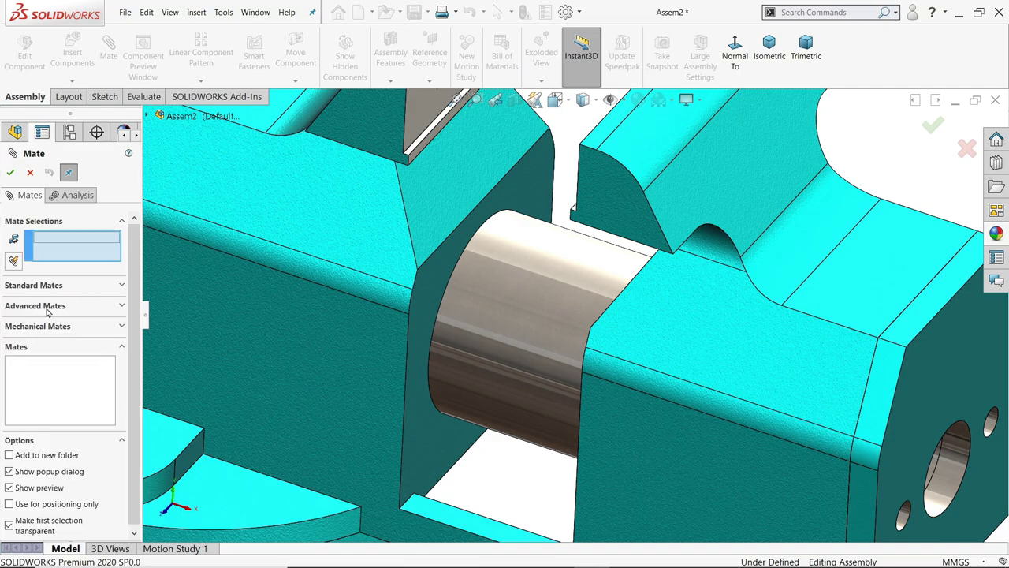
{"action": "left_click", "coordinate": [47, 307]}
{"action": "left_click", "coordinate": [15, 425]}
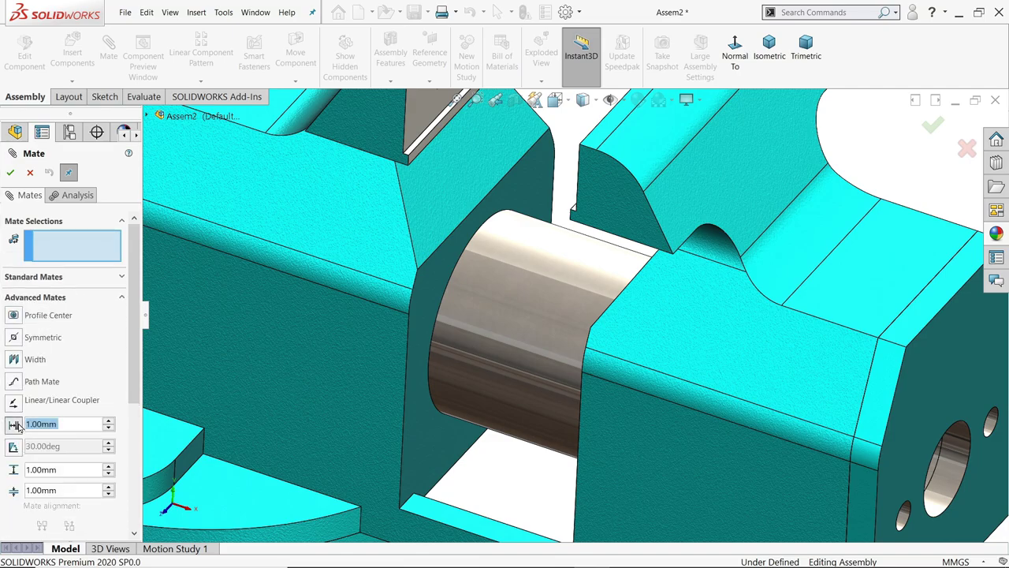
{"action": "scroll", "coordinate": [449, 169], "scroll_direction": "down", "scroll_amount": 4}
{"action": "left_click", "coordinate": [444, 182]}
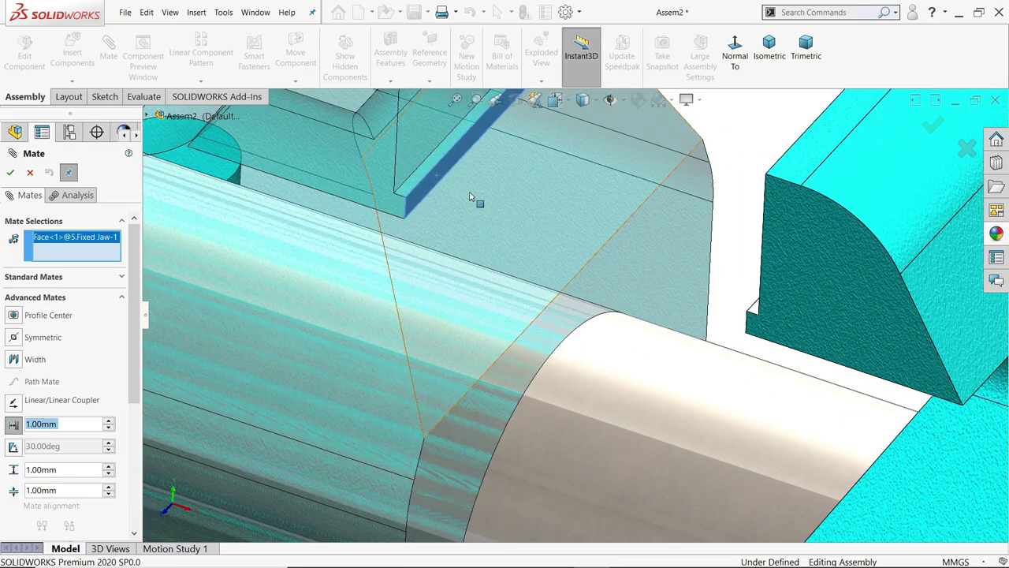
{"action": "scroll", "coordinate": [641, 241], "scroll_direction": "up", "scroll_amount": 5}
{"action": "scroll", "coordinate": [641, 241], "scroll_direction": "down", "scroll_amount": 8}
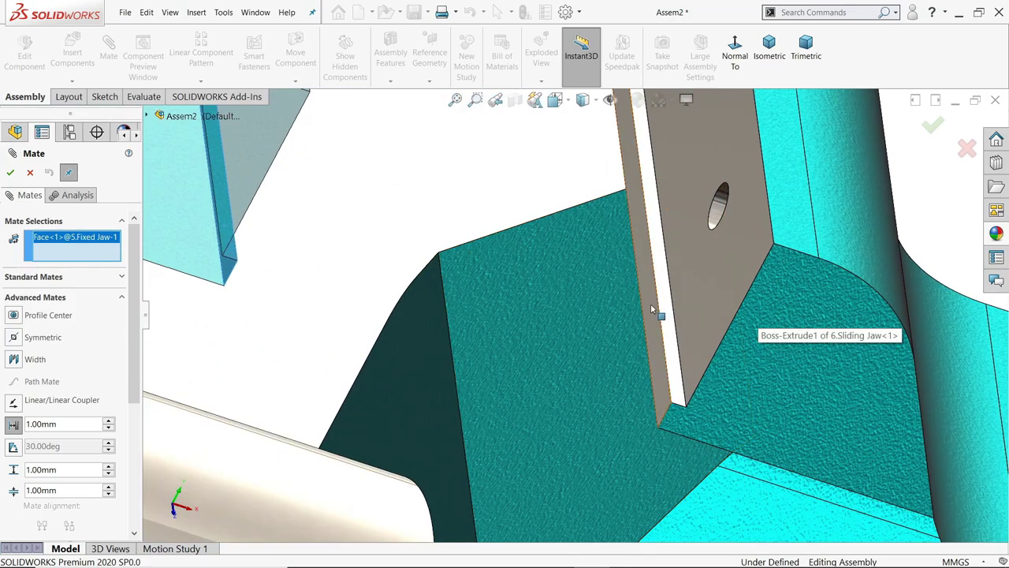
{"action": "scroll", "coordinate": [652, 309], "scroll_direction": "up", "scroll_amount": 2}
{"action": "left_click", "coordinate": [651, 308]}
{"action": "scroll", "coordinate": [581, 308], "scroll_direction": "up", "scroll_amount": 5}
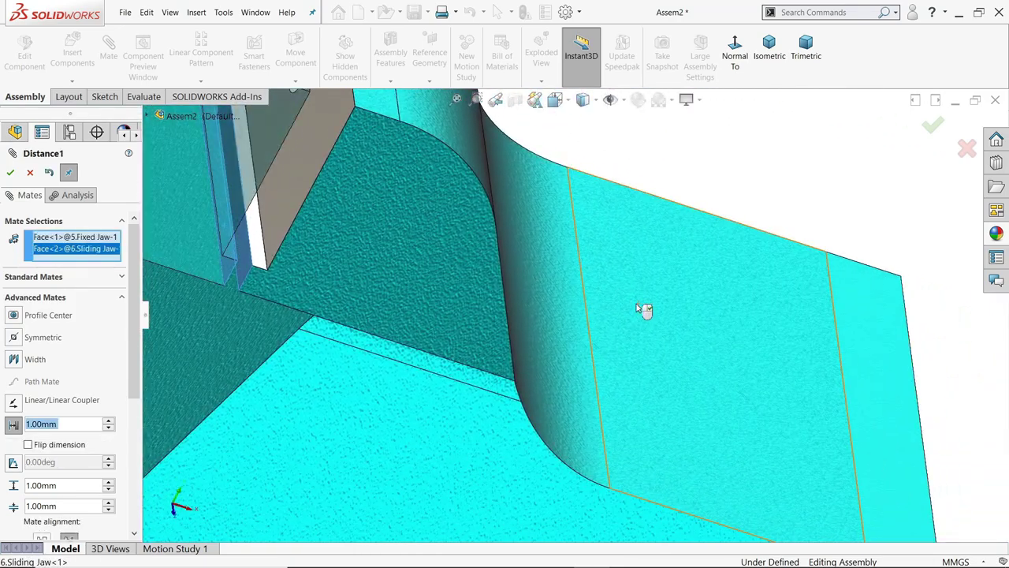
{"action": "scroll", "coordinate": [446, 362], "scroll_direction": "up", "scroll_amount": 8}
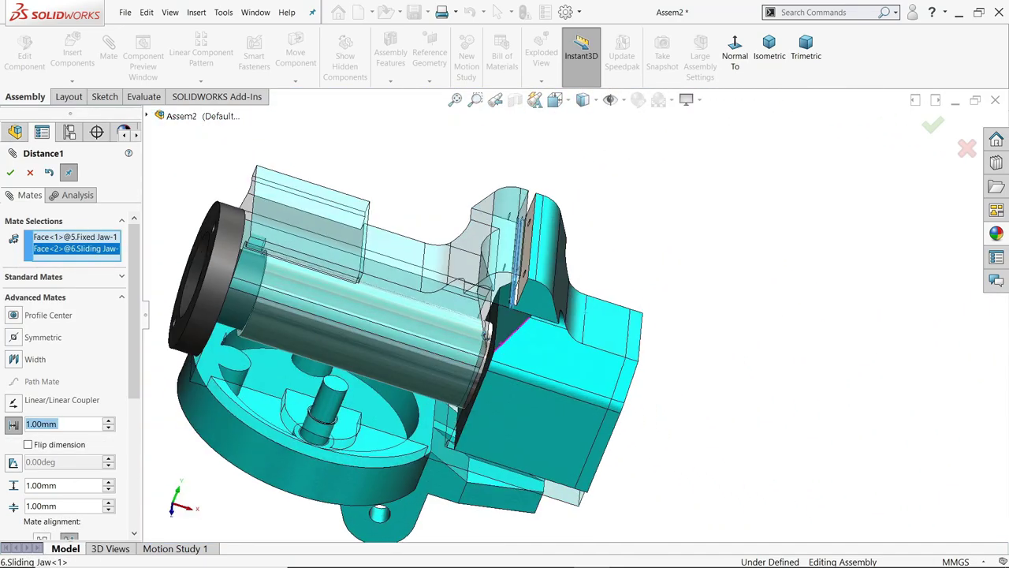
{"action": "scroll", "coordinate": [480, 311], "scroll_direction": "down", "scroll_amount": 3}
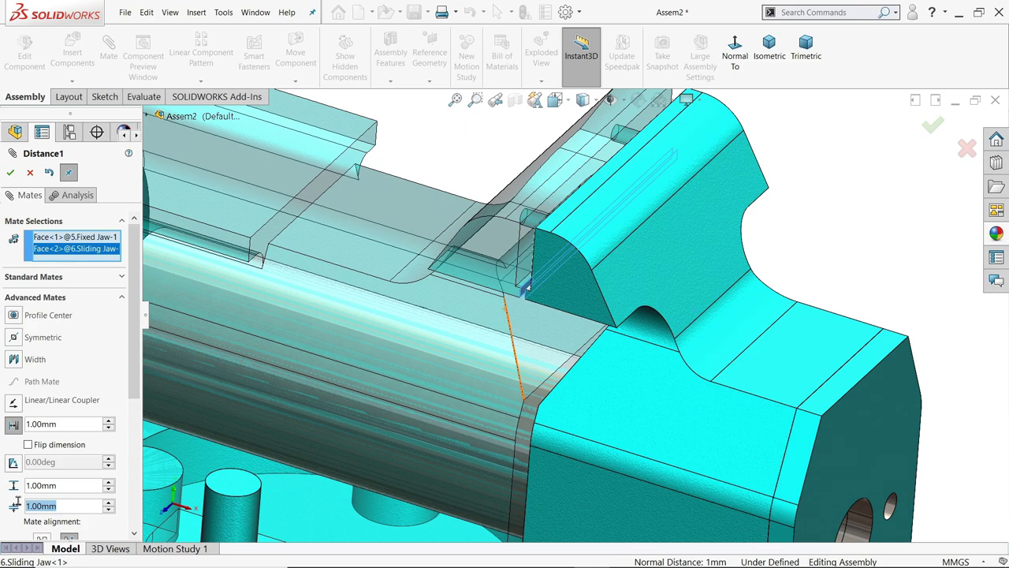
- Limit the distance between the jaws to a minimum of 0 mm and a maximum of 47 mm, and finish mating
{"action": "type", "text": "0"}
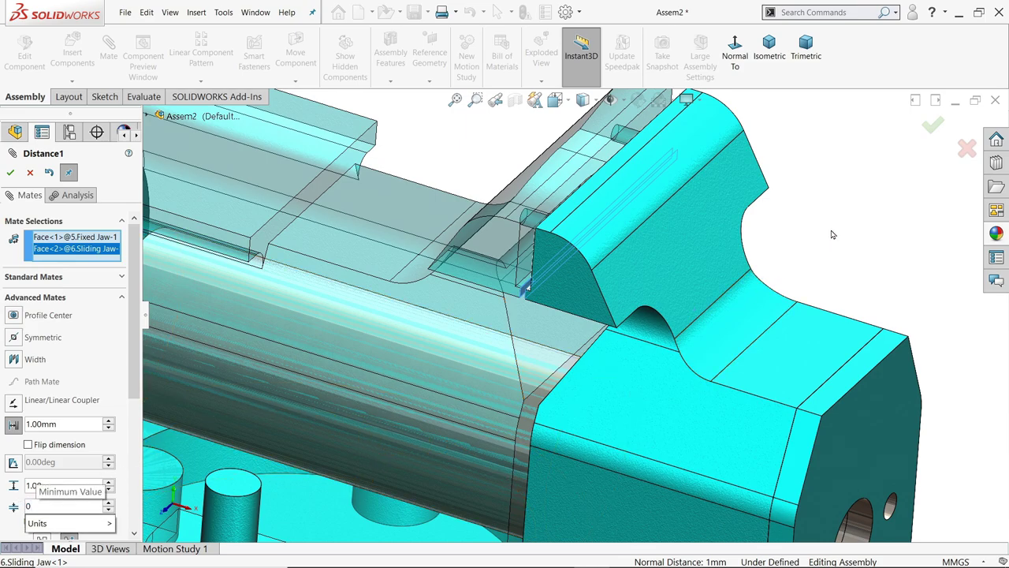
{"action": "left_click", "coordinate": [831, 233]}
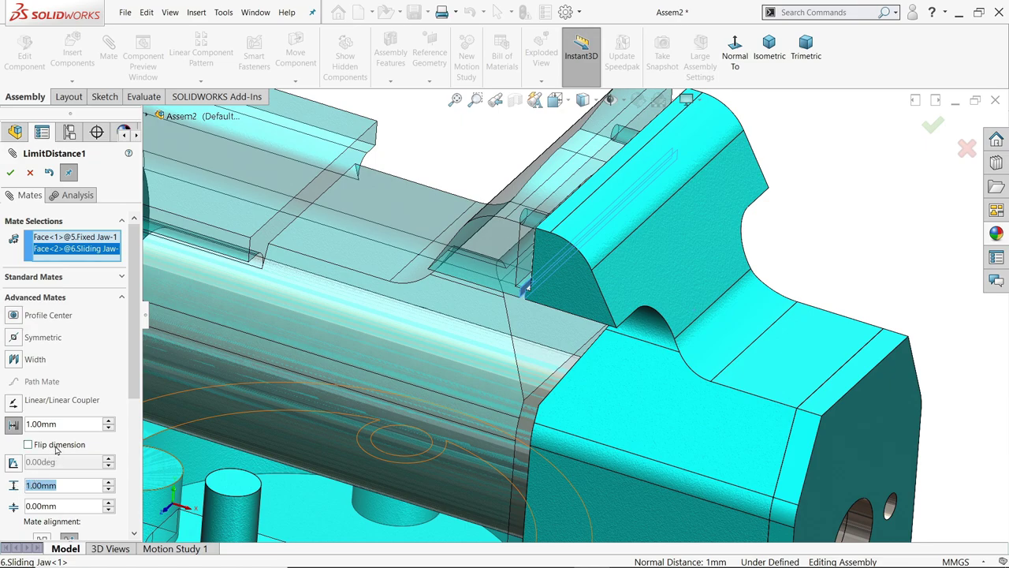
{"action": "type", "text": "47"}
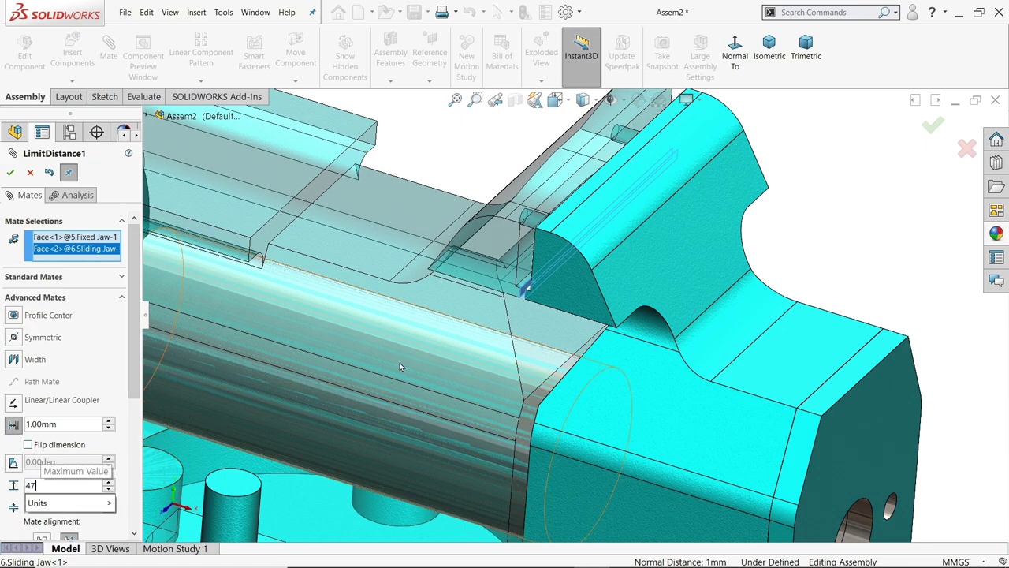
{"action": "key", "text": "Return"}
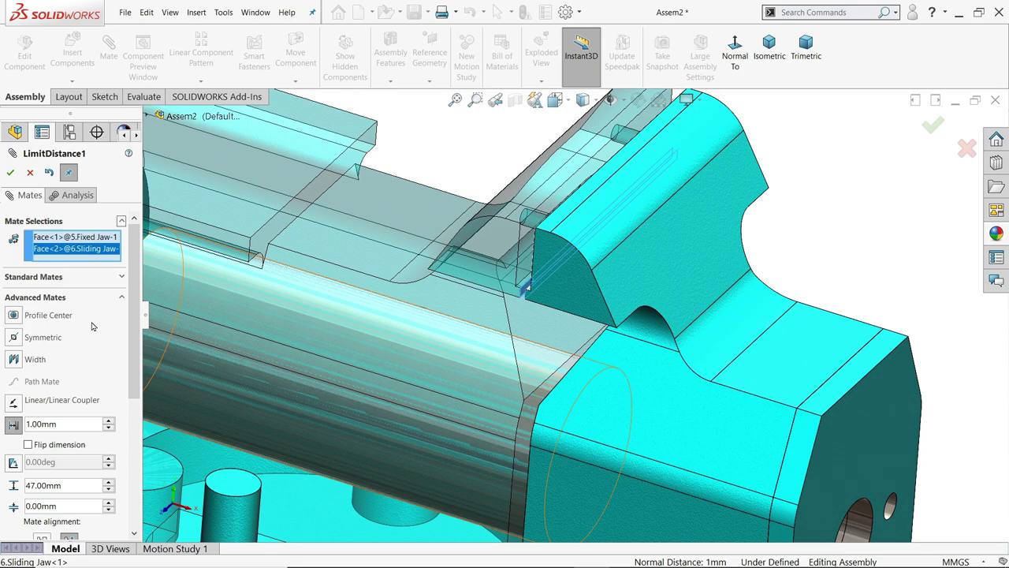
{"action": "left_click", "coordinate": [9, 174]}
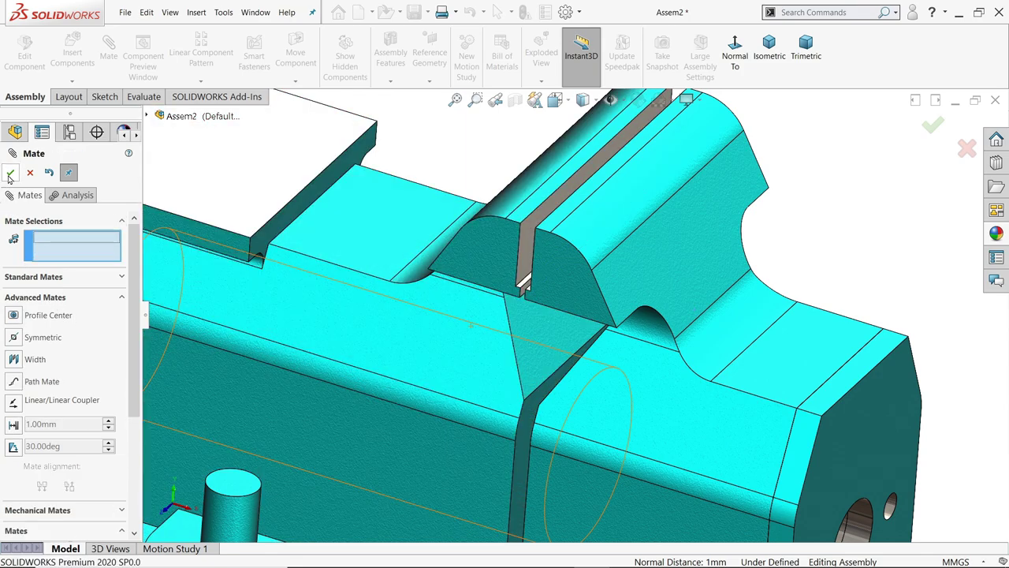
{"action": "left_click", "coordinate": [9, 174]}
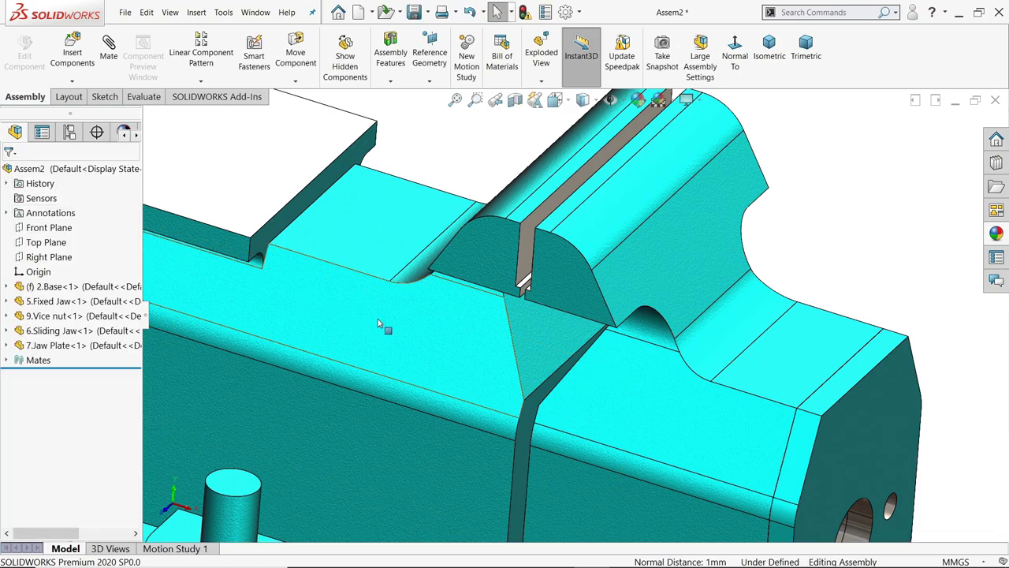
- Slide the sliding jaw out to its travel limit and examine its lower edge against the end of the fixed jaw's guide rail
{"action": "left_click", "coordinate": [550, 295]}
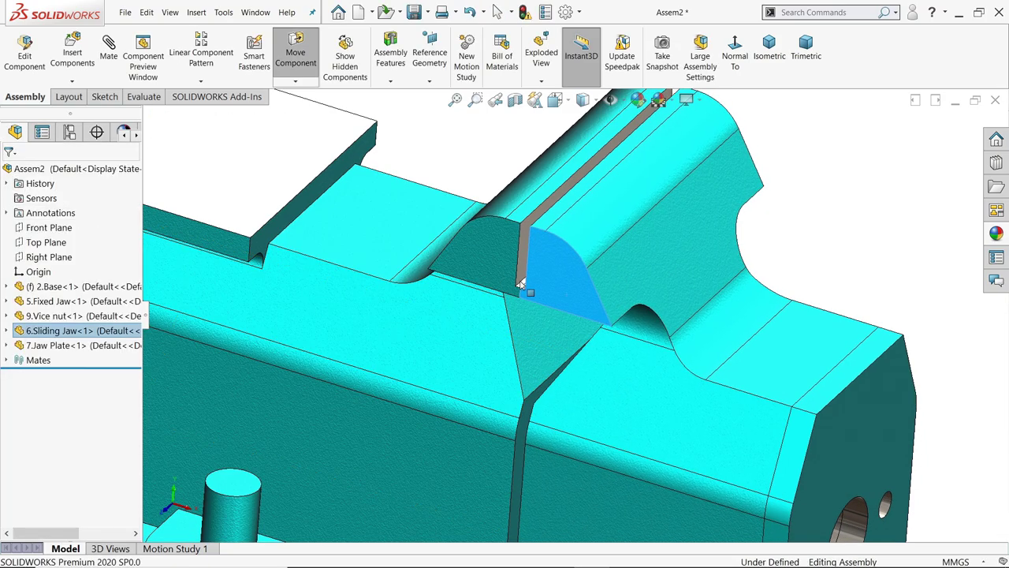
{"action": "scroll", "coordinate": [522, 285], "scroll_direction": "down", "scroll_amount": 4}
{"action": "scroll", "coordinate": [604, 299], "scroll_direction": "up", "scroll_amount": 6}
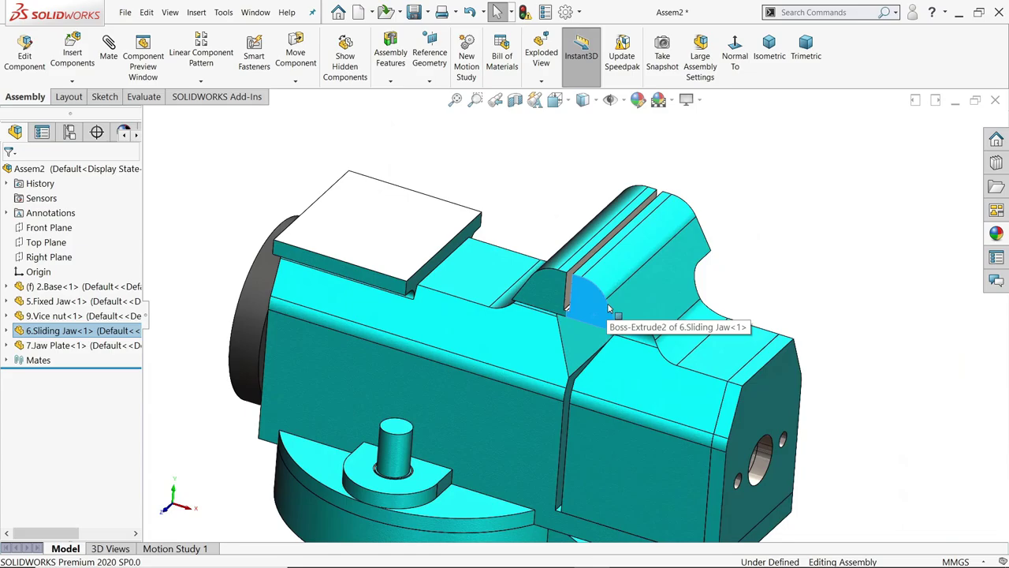
{"action": "scroll", "coordinate": [608, 307], "scroll_direction": "up", "scroll_amount": 3}
{"action": "left_click_drag", "start_coordinate": [596, 361], "coordinate": [654, 406]}
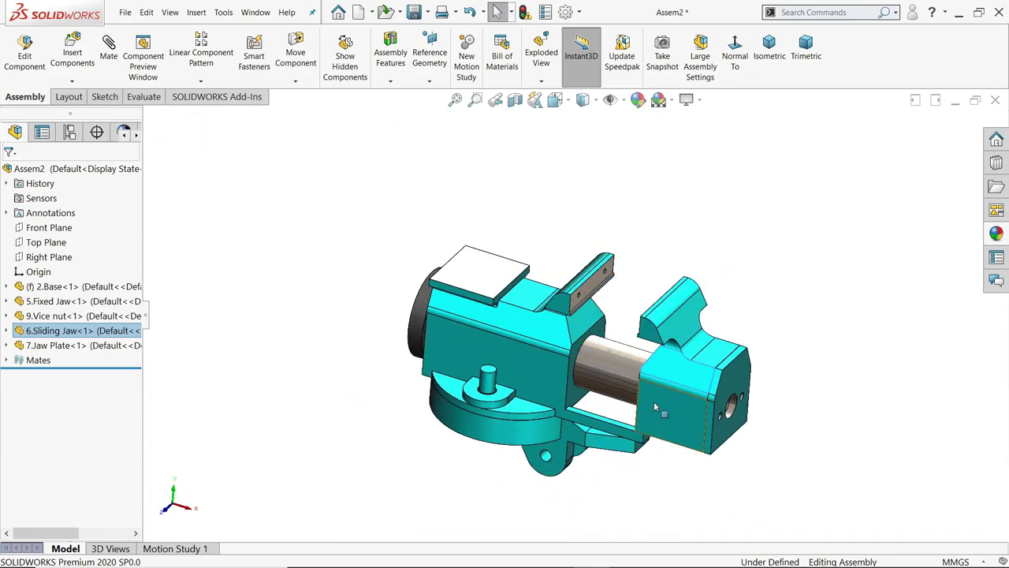
{"action": "scroll", "coordinate": [654, 407], "scroll_direction": "down", "scroll_amount": 10}
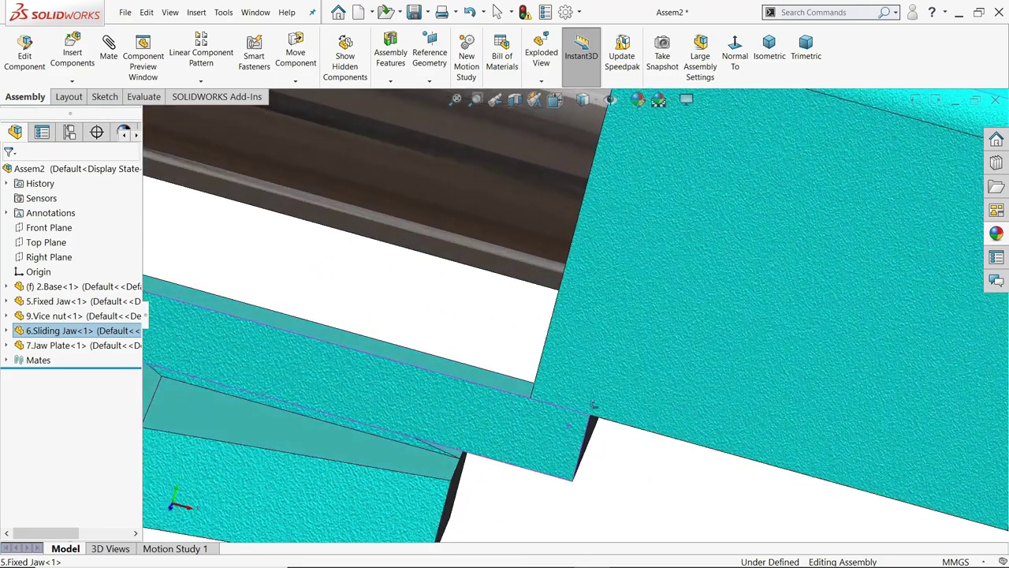
{"action": "mouse_move", "coordinate": [594, 404]}
{"action": "middle_mouse_down"}
{"action": "mouse_move", "coordinate": [612, 416]}
{"action": "mouse_move", "coordinate": [587, 389]}
{"action": "mouse_move", "coordinate": [597, 324]}
{"action": "mouse_move", "coordinate": [604, 346]}
{"action": "mouse_move", "coordinate": [577, 403]}
{"action": "middle_mouse_up"}
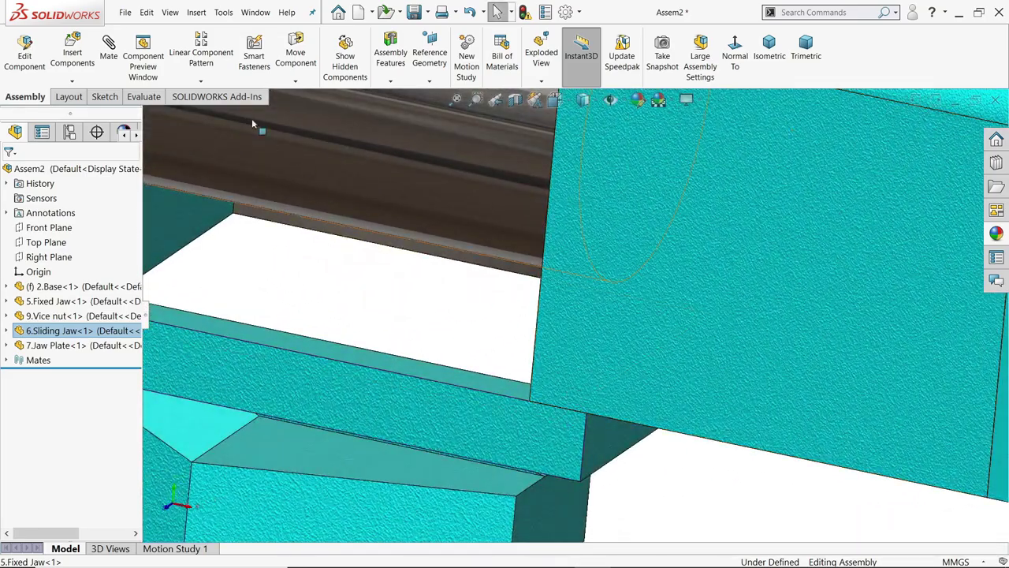
- Try to measure the gap between the sliding jaw's inner vertical edge and the end edge of the fixed jaw's guide rail
{"action": "left_click", "coordinate": [144, 96]}
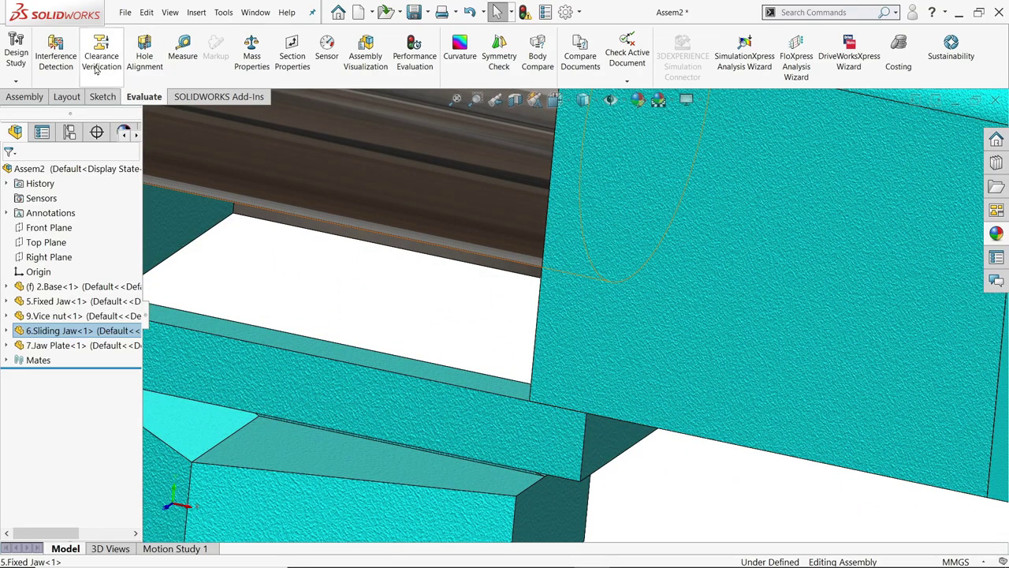
{"action": "left_click", "coordinate": [182, 57]}
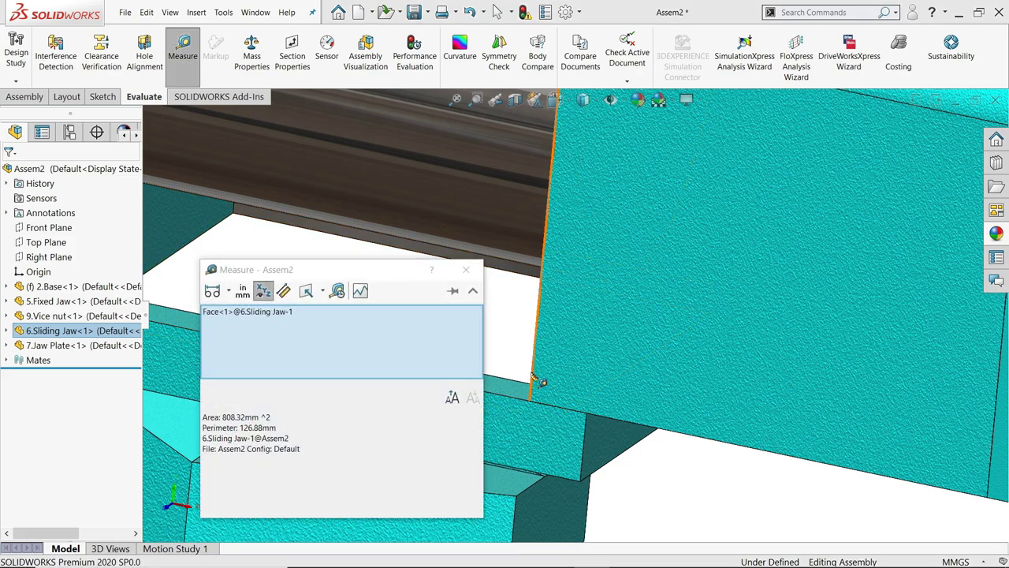
{"action": "left_click", "coordinate": [531, 376]}
{"action": "left_click", "coordinate": [587, 438]}
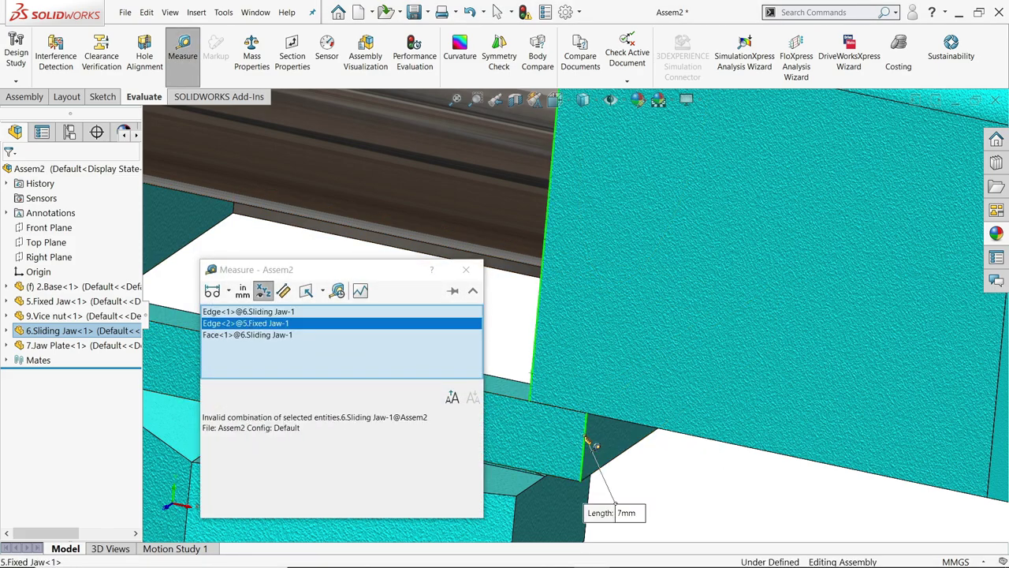
{"action": "scroll", "coordinate": [606, 483], "scroll_direction": "up", "scroll_amount": 2}
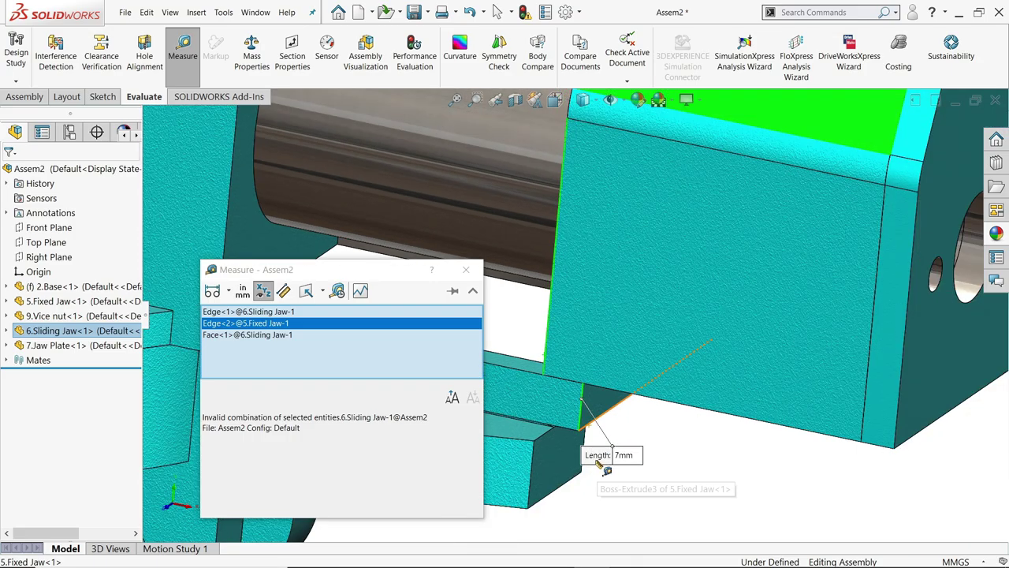
{"action": "left_click", "coordinate": [467, 272]}
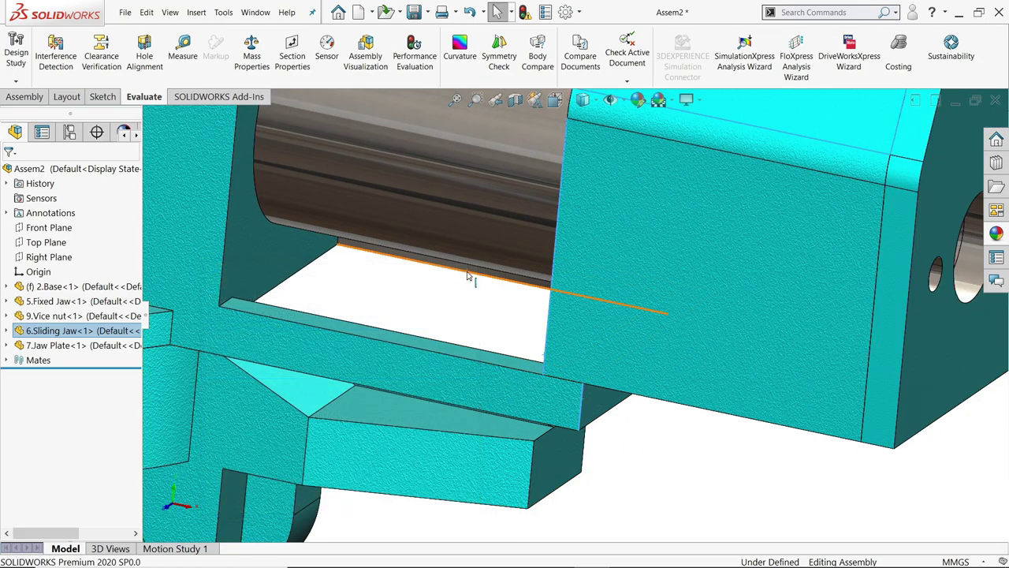
- Edit the limit distance mate between the jaws, setting its maximum to 53 mm, and finish mating
{"action": "left_click", "coordinate": [6, 360]}
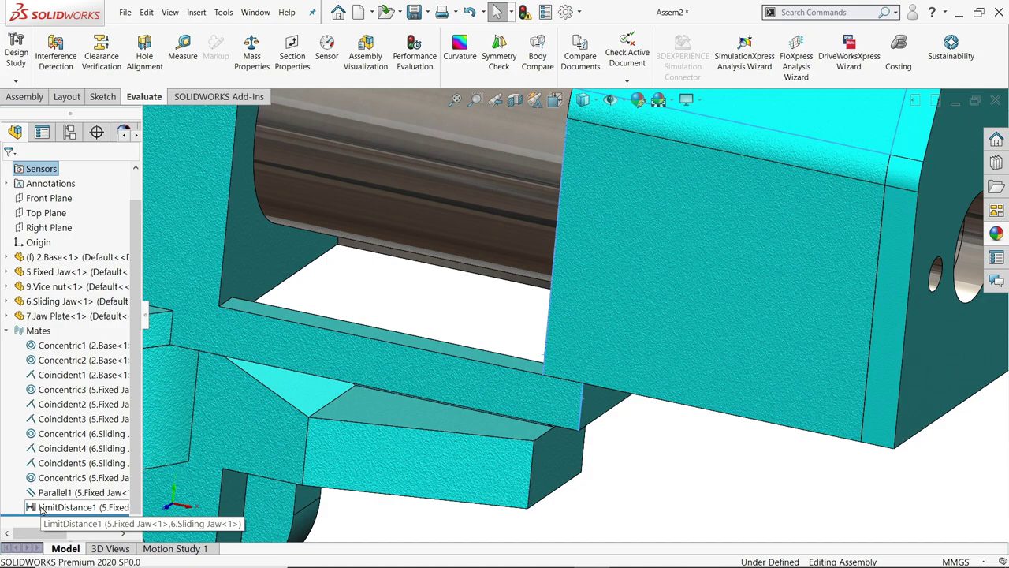
{"action": "left_click", "coordinate": [44, 506]}
{"action": "left_click", "coordinate": [49, 476]}
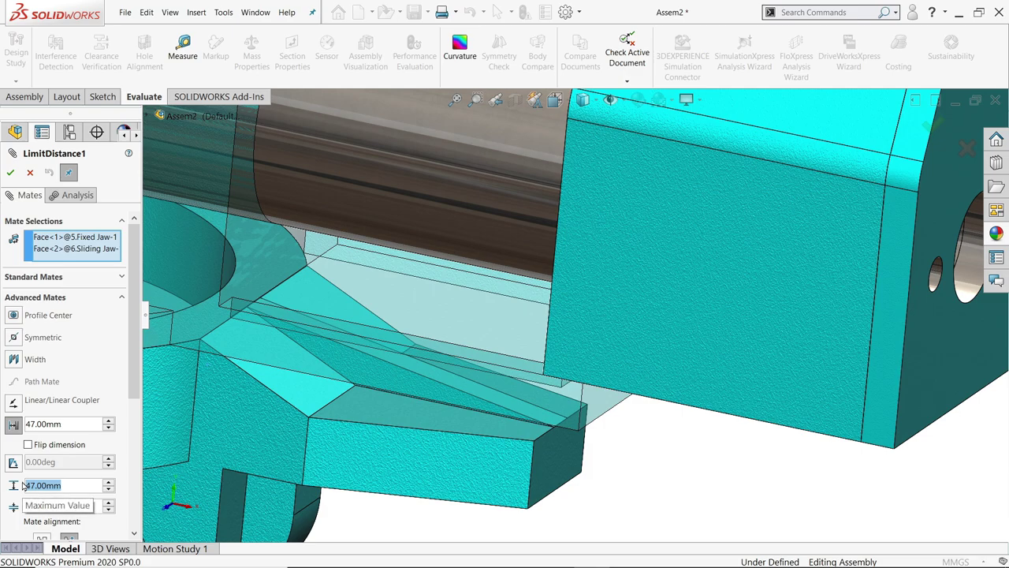
{"action": "type", "text": "54"}
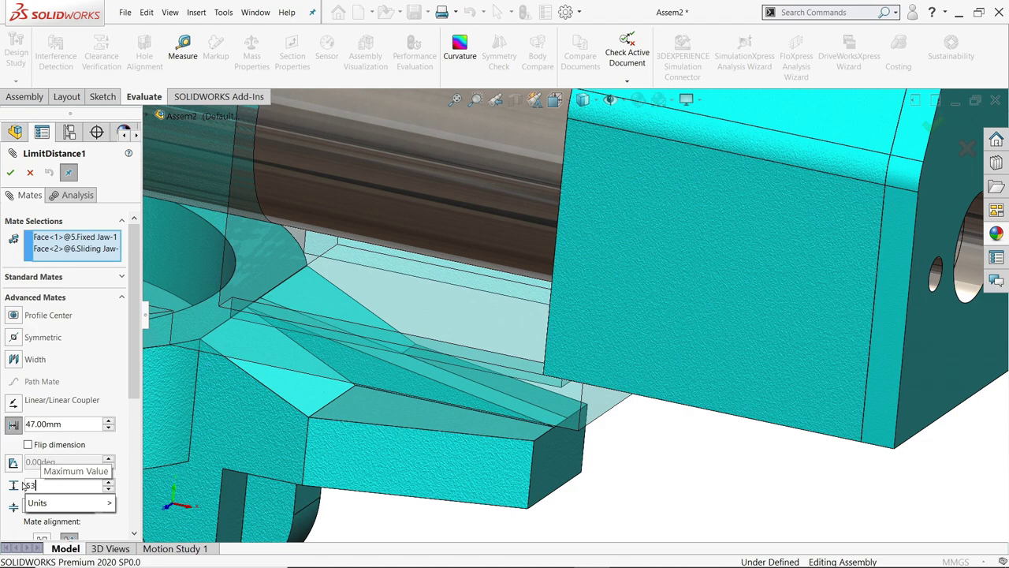
{"action": "key", "text": "Return"}
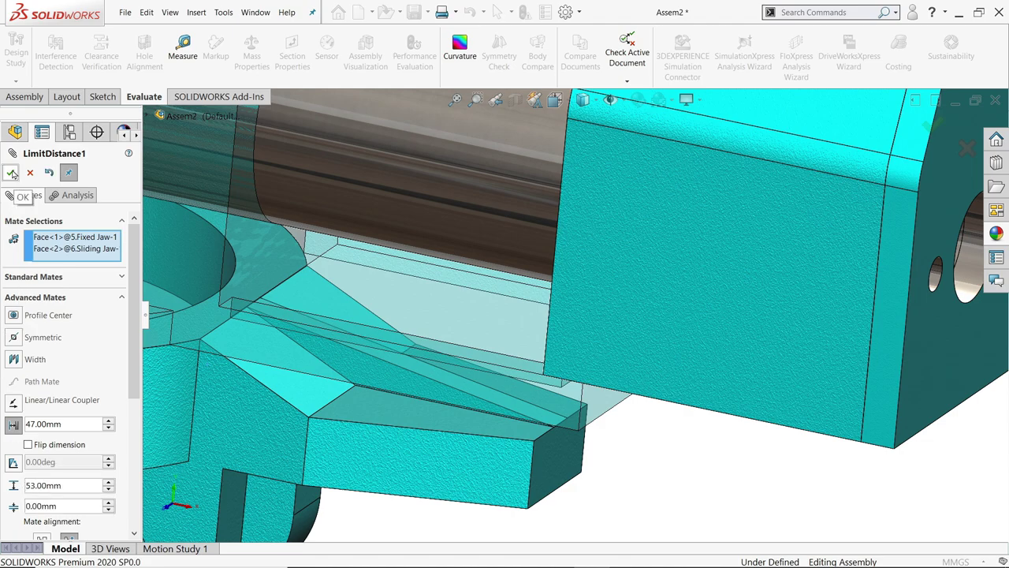
{"action": "left_click", "coordinate": [12, 173]}
{"action": "left_click", "coordinate": [12, 173]}
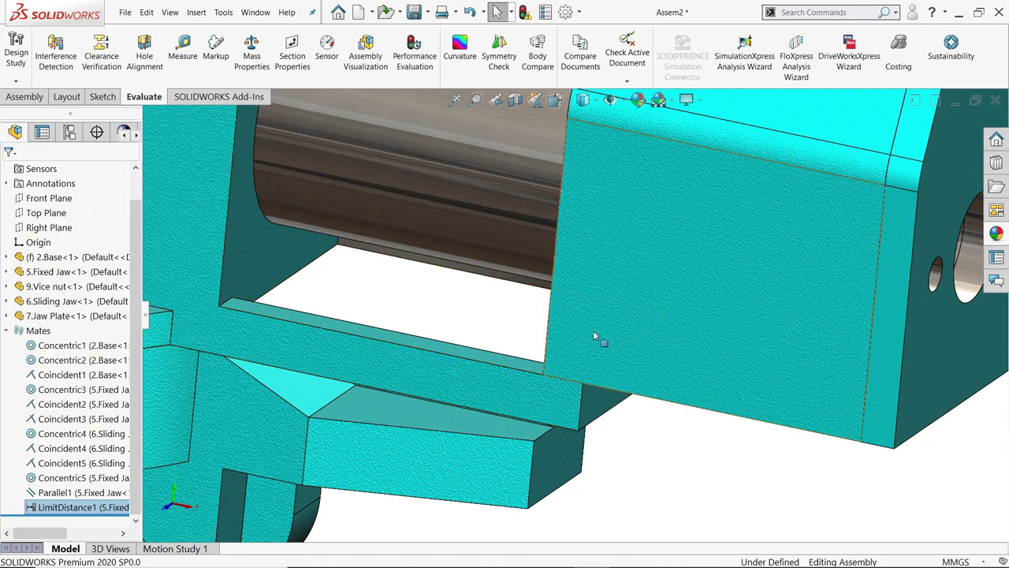
- Slide the sliding jaw outward to the new limit and examine its alignment with the guide rail's end
{"action": "left_click_drag", "start_coordinate": [595, 336], "coordinate": [675, 357]}
{"action": "scroll", "coordinate": [622, 381], "scroll_direction": "down", "scroll_amount": 3}
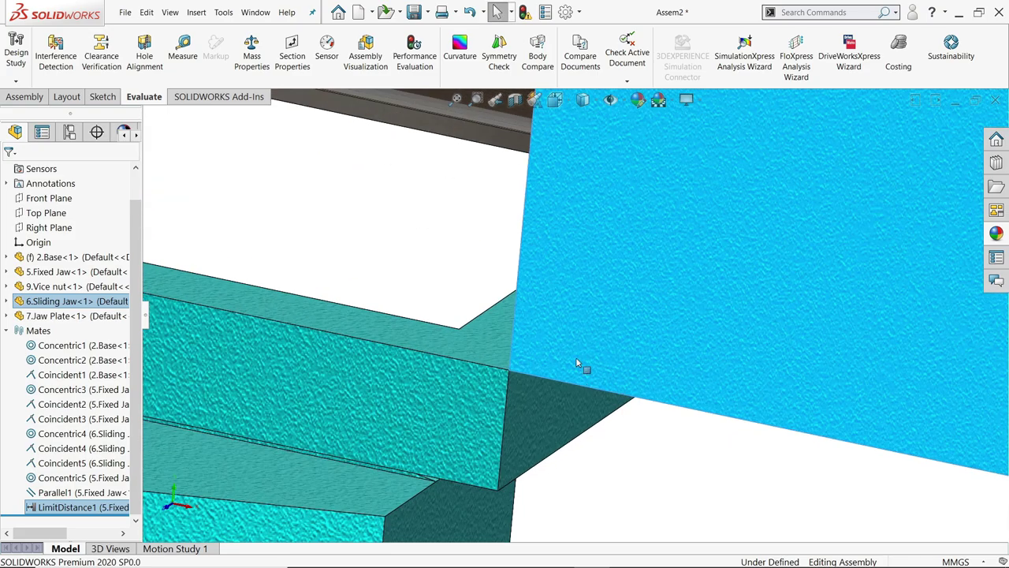
{"action": "middle_click_drag", "start_coordinate": [584, 365], "coordinate": [569, 343]}
{"action": "scroll", "coordinate": [569, 343], "scroll_direction": "up", "scroll_amount": 6}
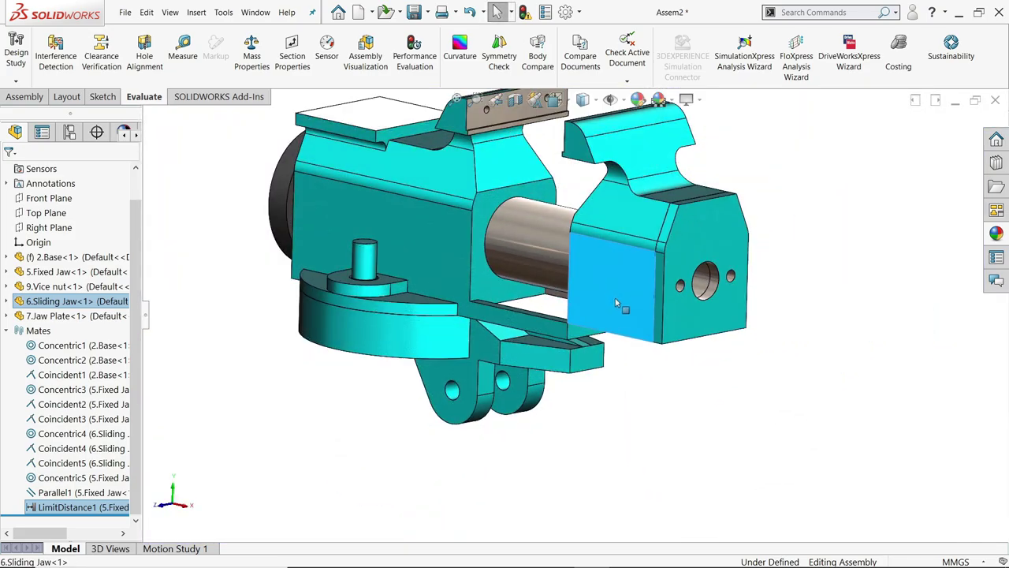
{"action": "middle_click_drag", "start_coordinate": [612, 283], "coordinate": [616, 311]}
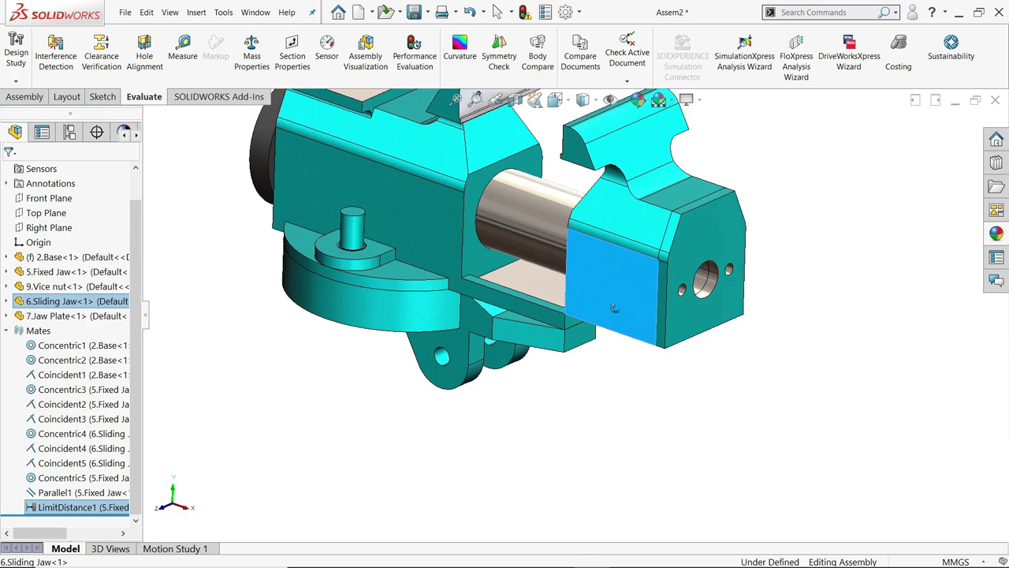
- Slide the sliding jaw back against the fixed jaw, clear the selection and collapse the list of mates
{"action": "left_click_drag", "start_coordinate": [619, 276], "coordinate": [492, 286]}
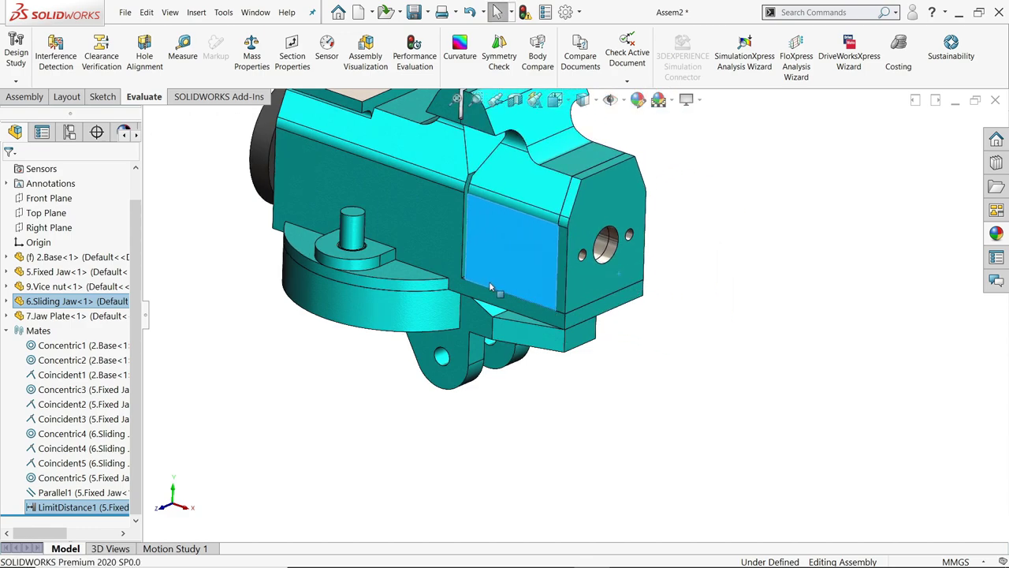
{"action": "scroll", "coordinate": [493, 288], "scroll_direction": "up", "scroll_amount": 4}
{"action": "scroll", "coordinate": [511, 274], "scroll_direction": "down", "scroll_amount": 3}
{"action": "left_click", "coordinate": [299, 268]}
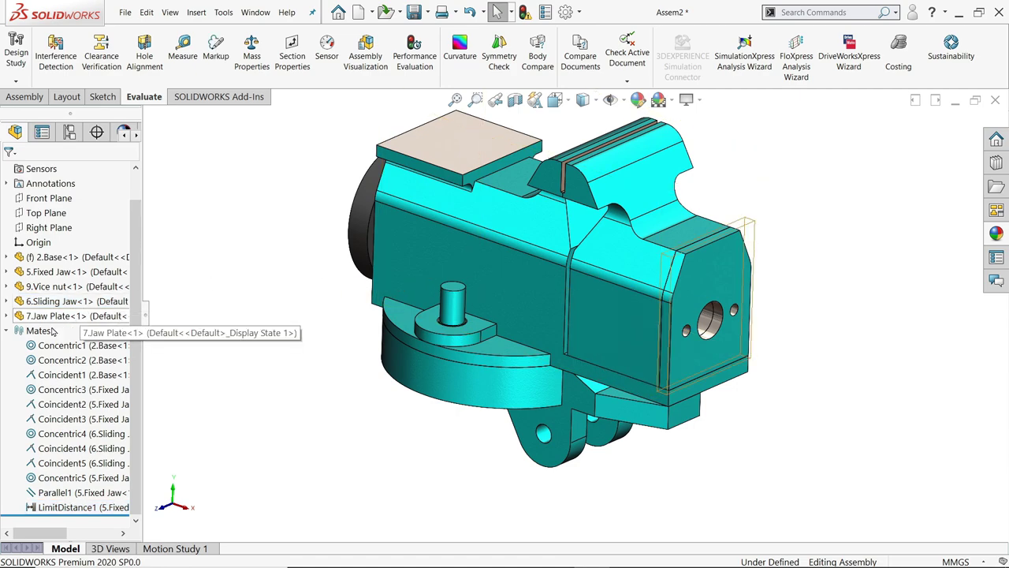
{"action": "left_click", "coordinate": [7, 330]}
{"action": "scroll", "coordinate": [300, 335], "scroll_direction": "up", "scroll_amount": 2}
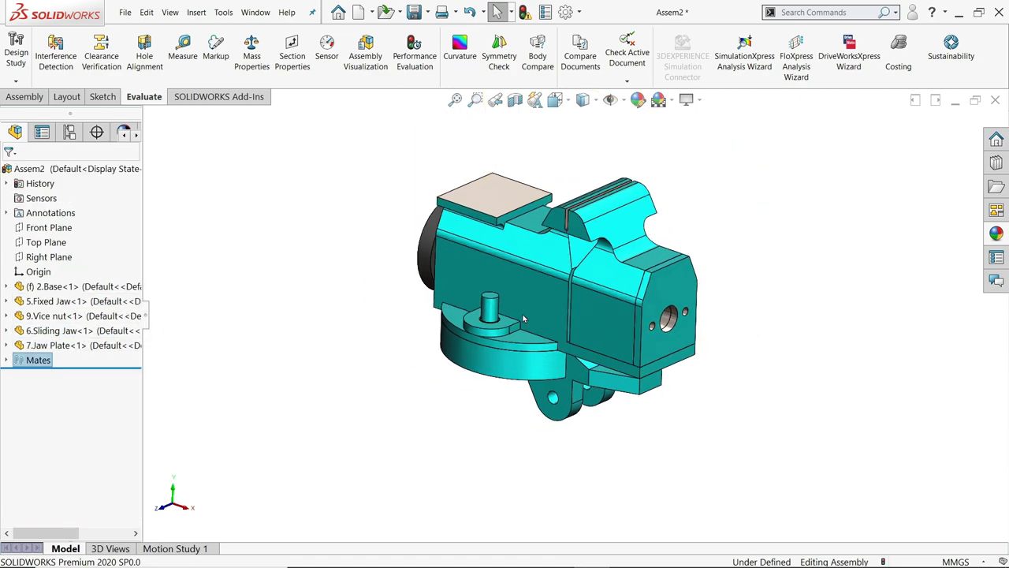
{"action": "scroll", "coordinate": [643, 272], "scroll_direction": "down", "scroll_amount": 3}
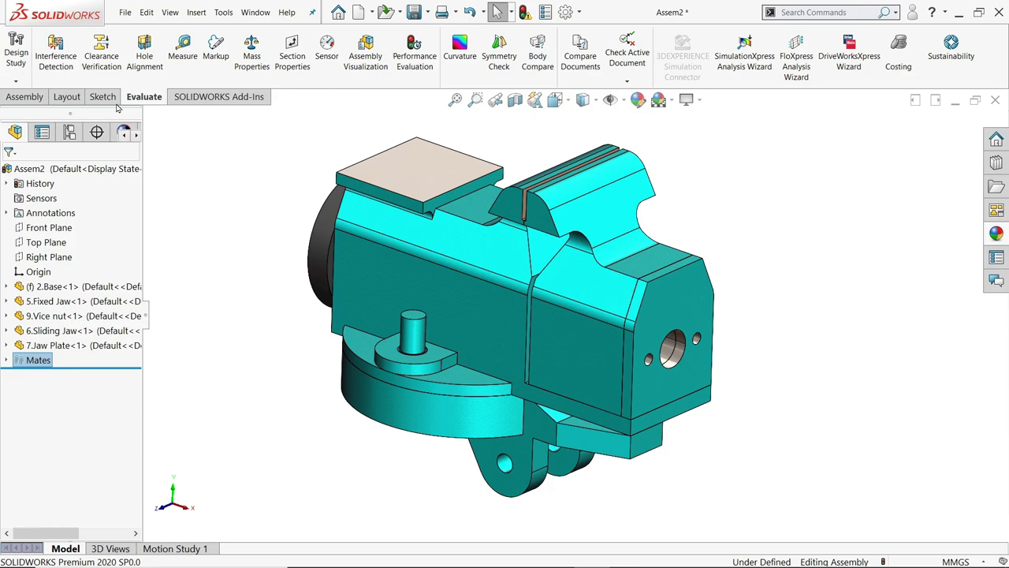
{"action": "left_click", "coordinate": [25, 96]}
{"action": "left_click", "coordinate": [109, 49]}
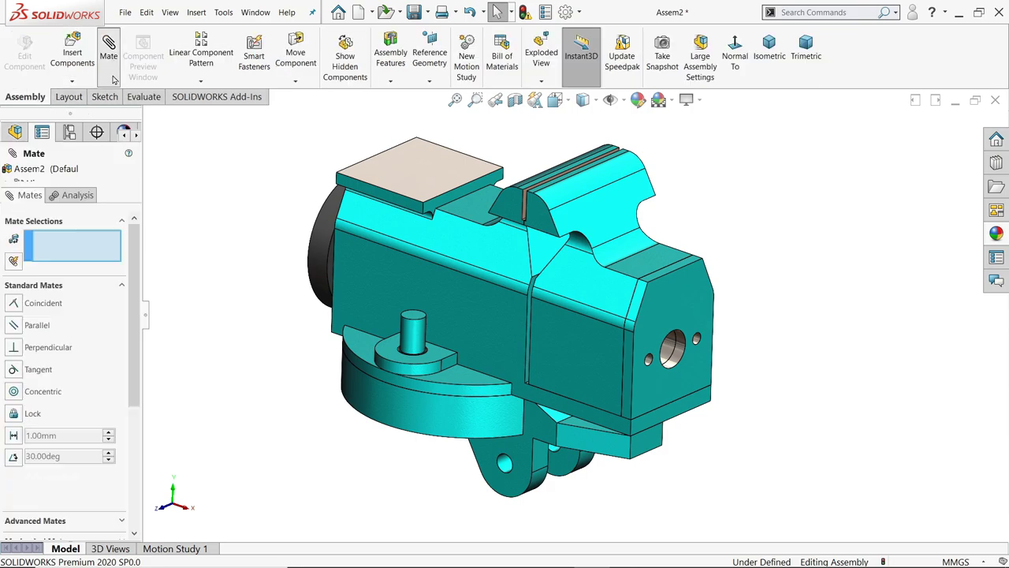
{"action": "left_click", "coordinate": [31, 173]}
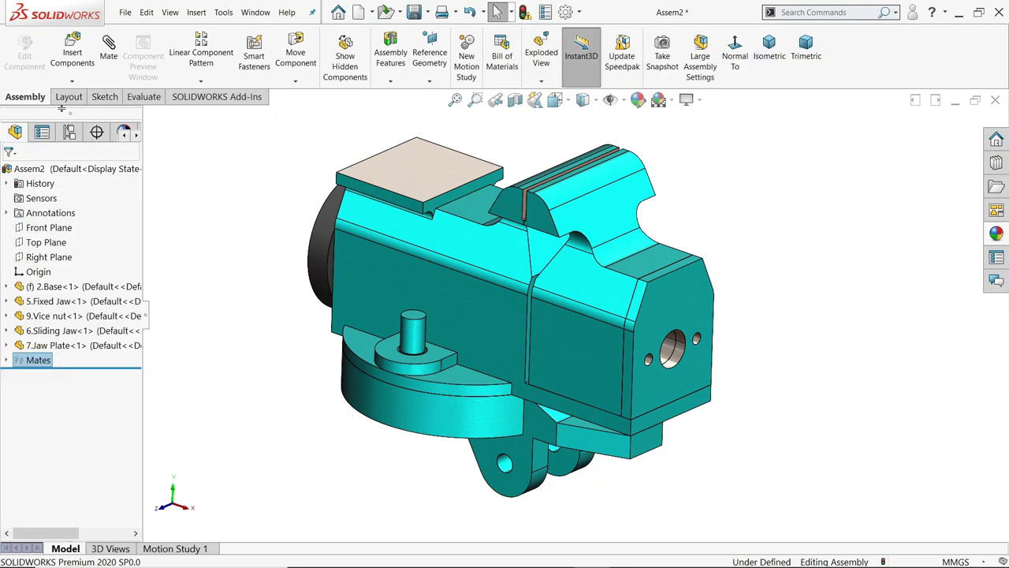
- Insert the 8.Jaw Screw and 4.Handle Bar parts together, placing them beside the sliding jaw
{"action": "left_click", "coordinate": [73, 55]}
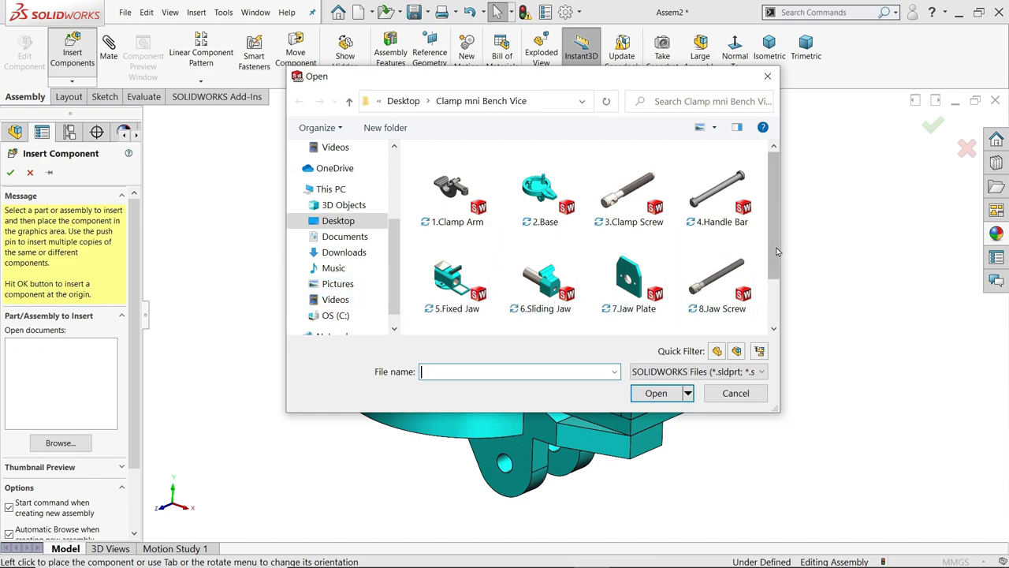
{"action": "left_click_drag", "start_coordinate": [776, 248], "coordinate": [774, 270]}
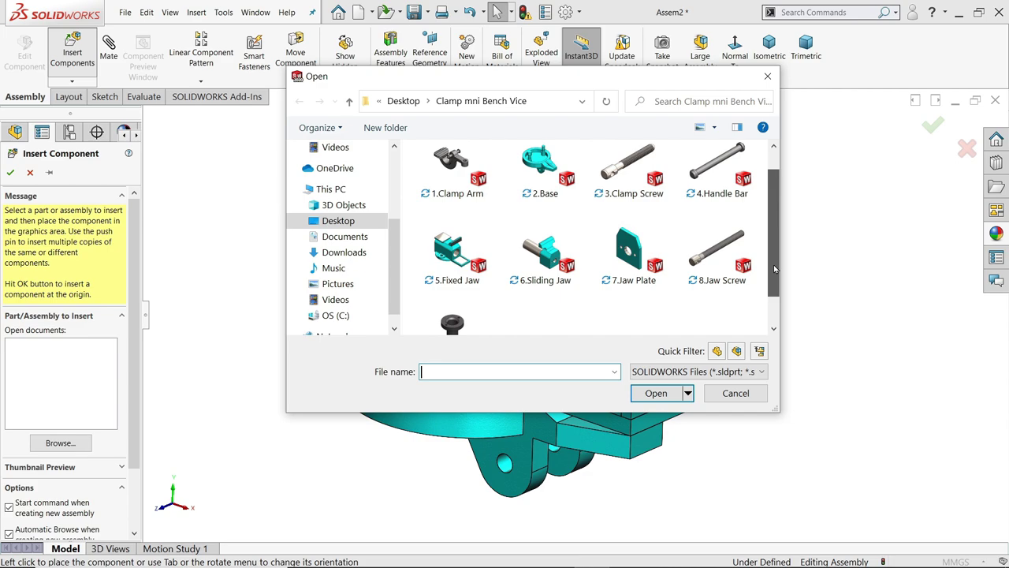
{"action": "left_click", "coordinate": [708, 268]}
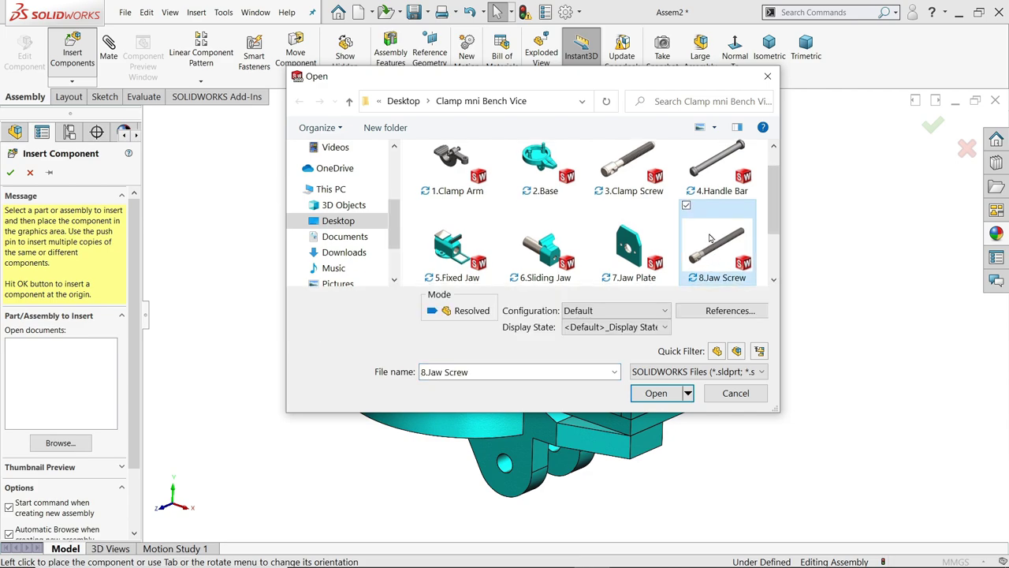
{"action": "left_click", "coordinate": [716, 170], "text": "ctrl"}
{"action": "left_click", "coordinate": [656, 394]}
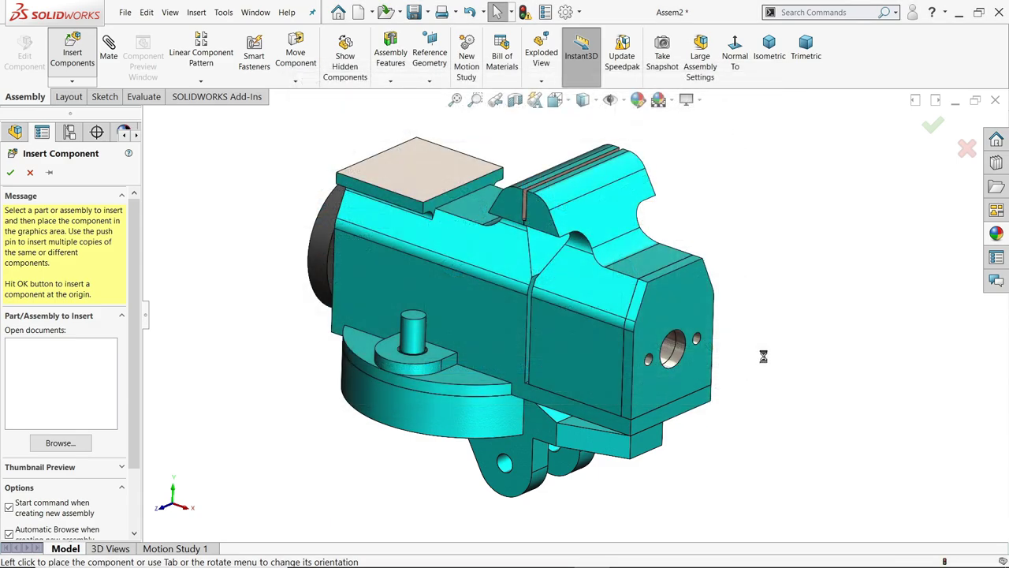
{"action": "left_click", "coordinate": [798, 337]}
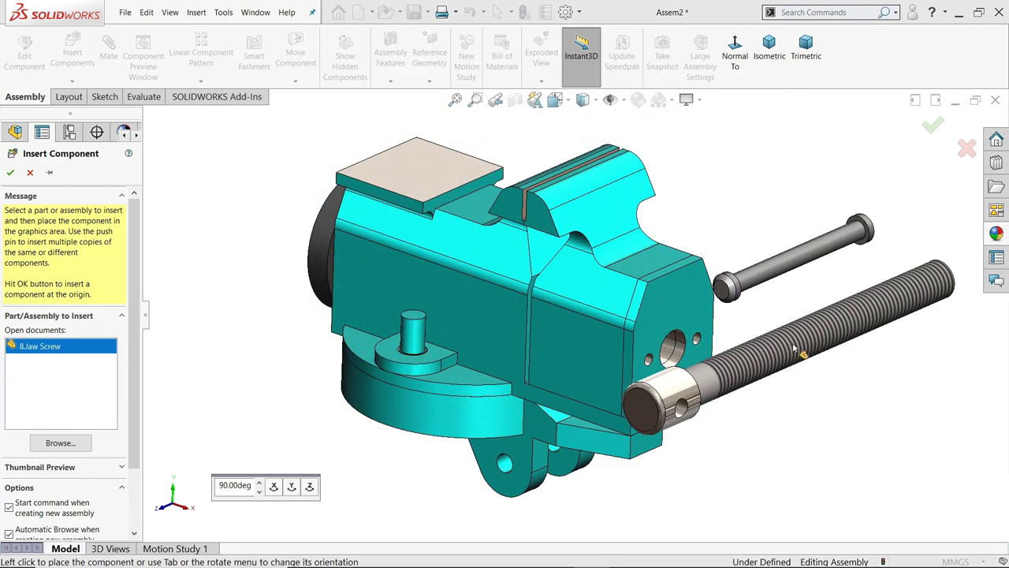
{"action": "left_click", "coordinate": [799, 337]}
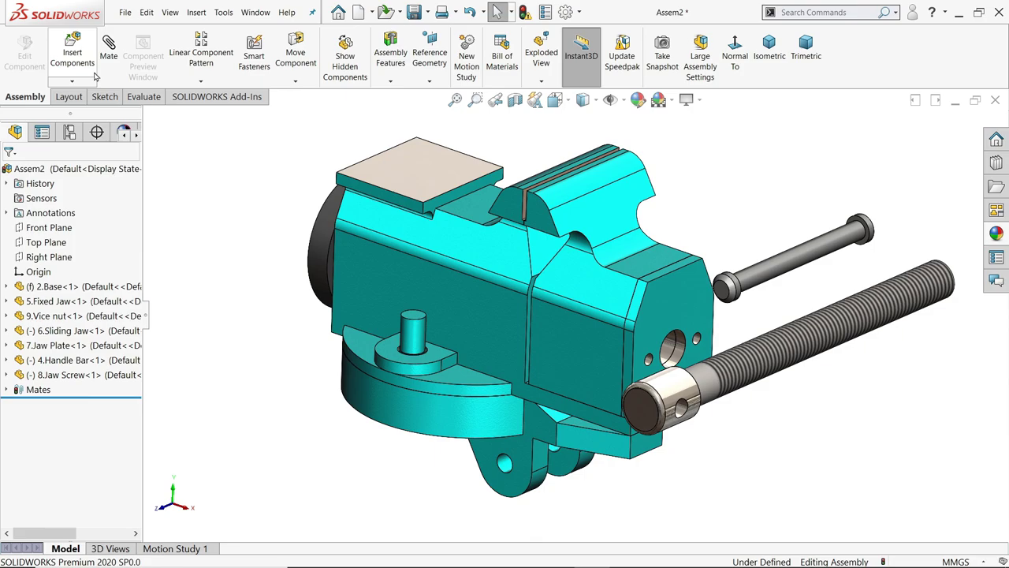
- Add a concentric mate between the sliding jaw's central hole and the jaw screw's threaded shank, with the alignment flipped
{"action": "left_click", "coordinate": [110, 48]}
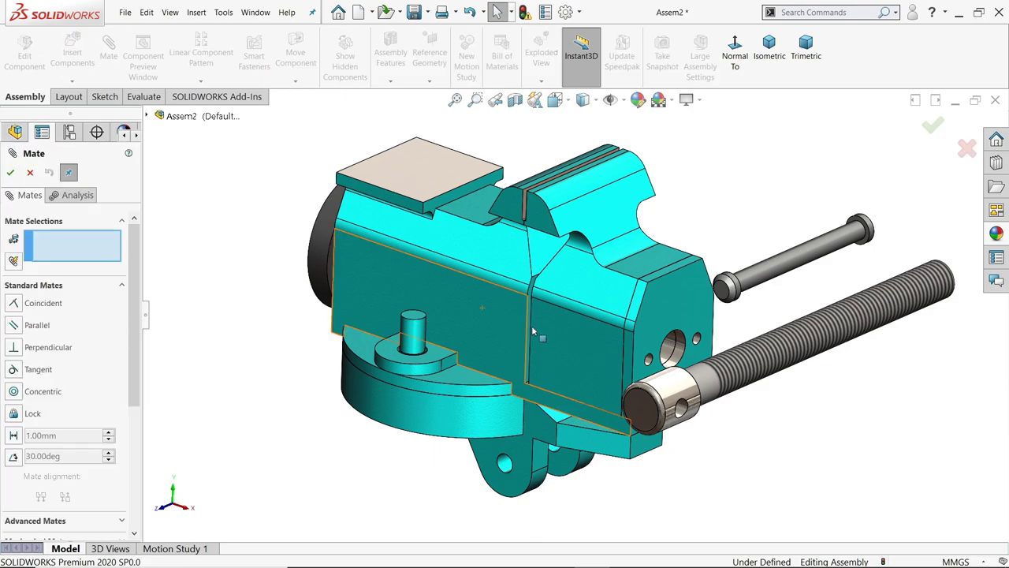
{"action": "left_click", "coordinate": [671, 356]}
{"action": "left_click", "coordinate": [751, 360]}
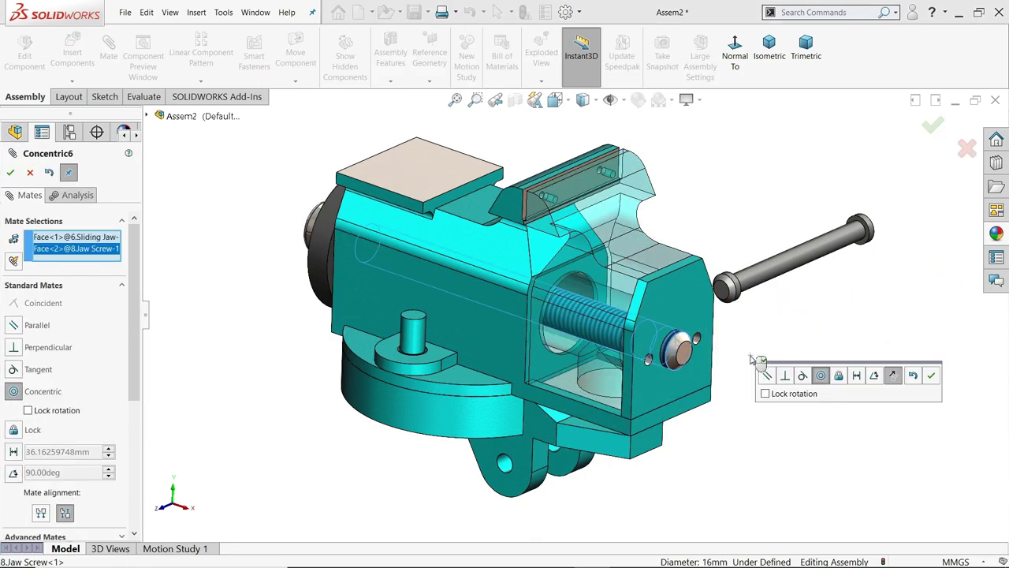
{"action": "left_click", "coordinate": [893, 376]}
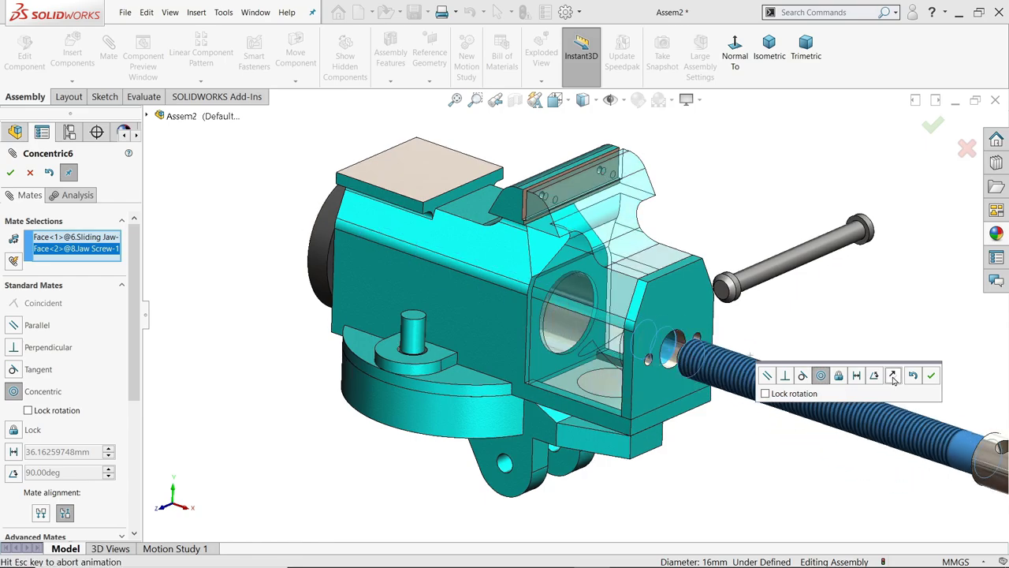
{"action": "left_click", "coordinate": [933, 377]}
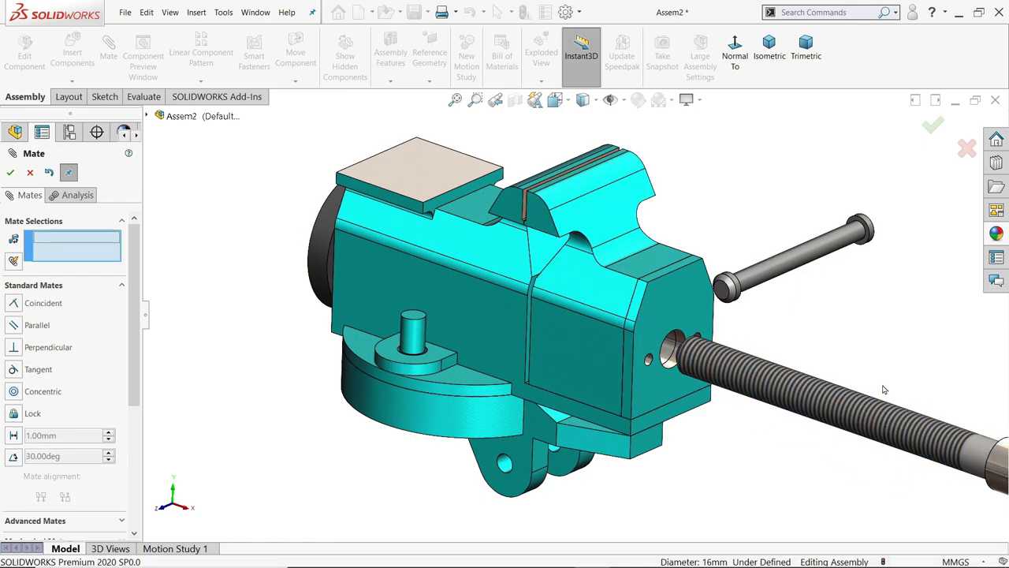
- Add a coincident mate between the jaw plate's outer face and the shoulder face of the jaw screw's head
{"action": "scroll", "coordinate": [737, 393], "scroll_direction": "down", "scroll_amount": 3}
{"action": "left_click", "coordinate": [611, 371]}
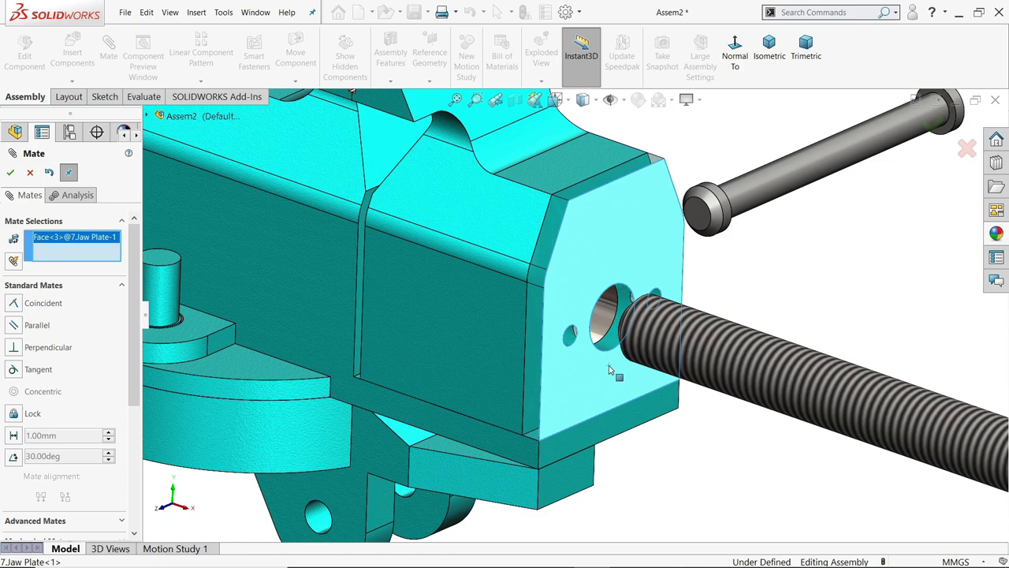
{"action": "scroll", "coordinate": [630, 380], "scroll_direction": "up", "scroll_amount": 5}
{"action": "middle_click_drag", "start_coordinate": [646, 389], "coordinate": [771, 426]}
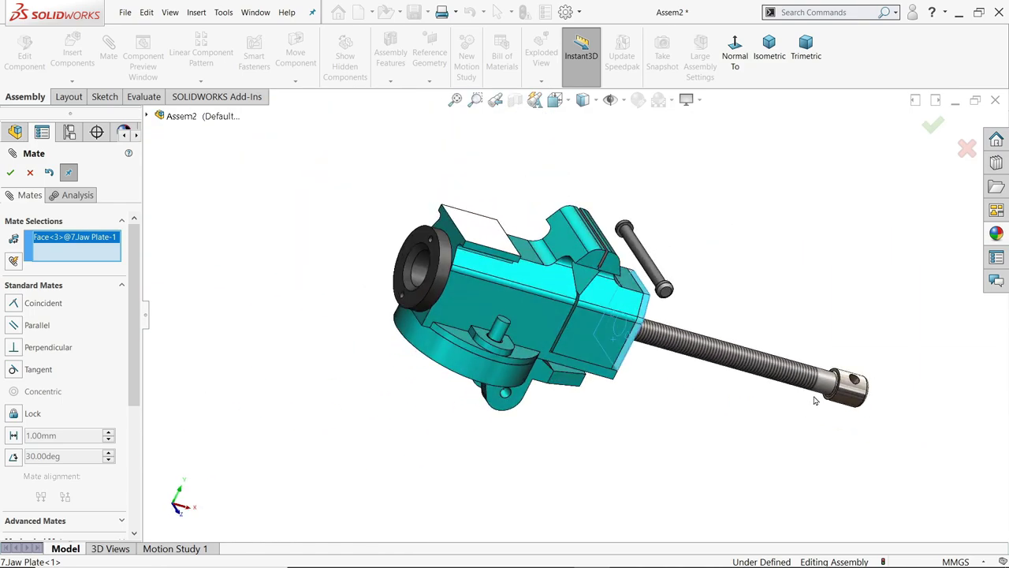
{"action": "scroll", "coordinate": [816, 400], "scroll_direction": "down", "scroll_amount": 5}
{"action": "left_click", "coordinate": [710, 362]}
{"action": "scroll", "coordinate": [514, 365], "scroll_direction": "up", "scroll_amount": 8}
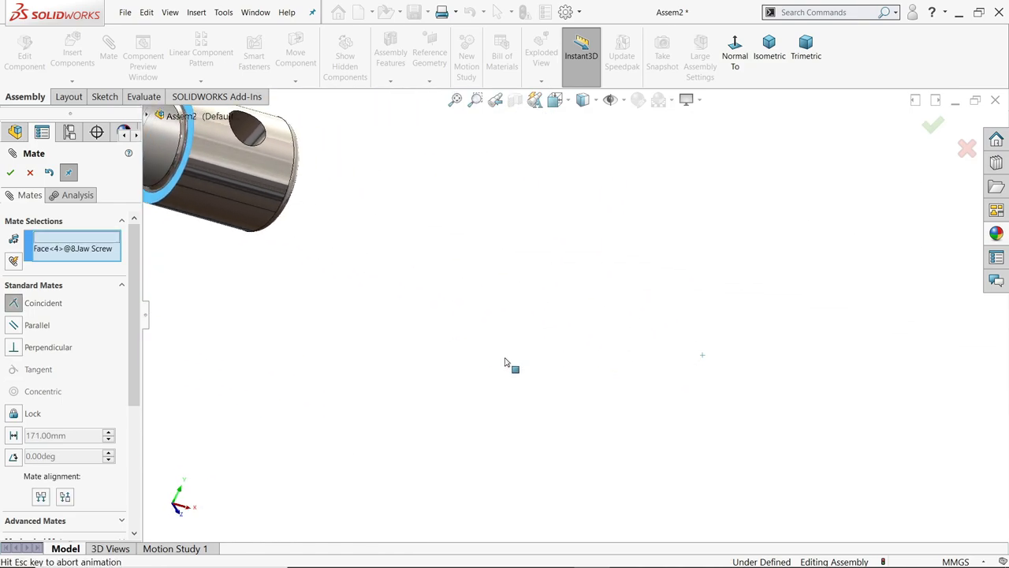
{"action": "scroll", "coordinate": [492, 391], "scroll_direction": "up", "scroll_amount": 2}
{"action": "middle_click_drag", "start_coordinate": [518, 326], "coordinate": [470, 309]}
{"action": "left_click", "coordinate": [462, 369]}
- Add a concentric mate between the cross hole in the jaw screw's head and the handle bar's cylindrical shaft
{"action": "scroll", "coordinate": [426, 253], "scroll_direction": "down", "scroll_amount": 5}
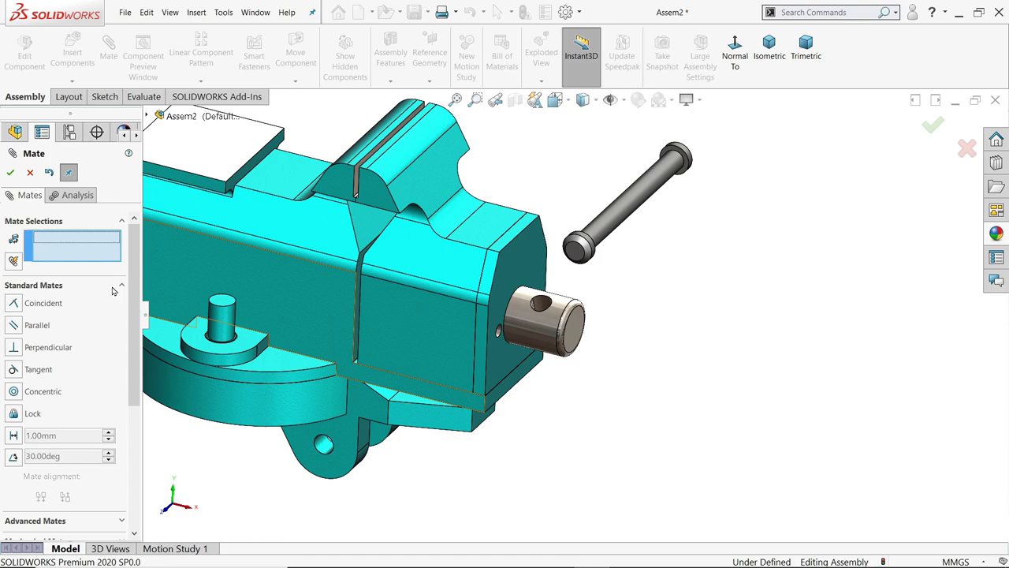
{"action": "middle_click_drag", "start_coordinate": [516, 323], "coordinate": [563, 331]}
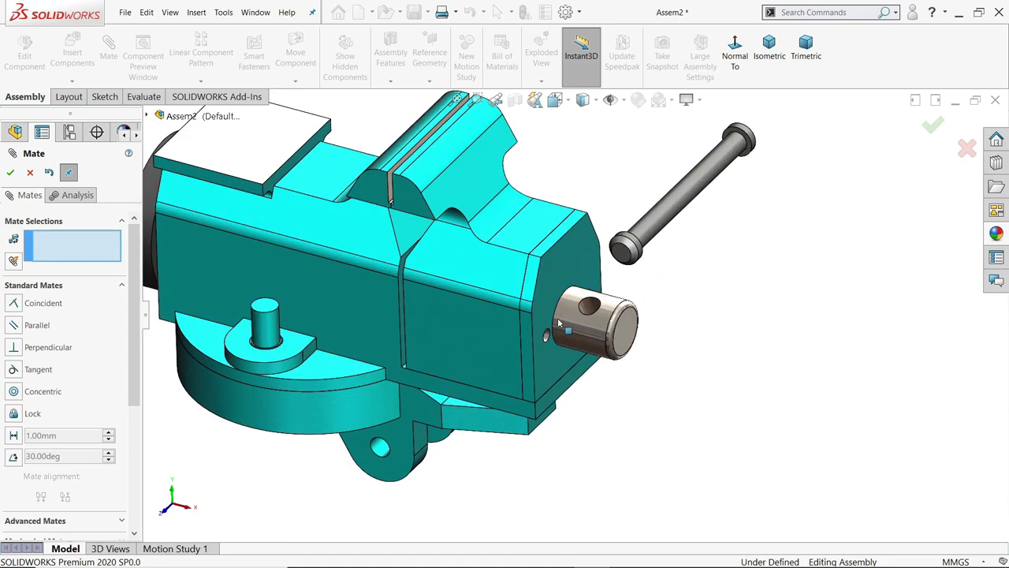
{"action": "left_click", "coordinate": [121, 286]}
{"action": "left_click", "coordinate": [122, 287]}
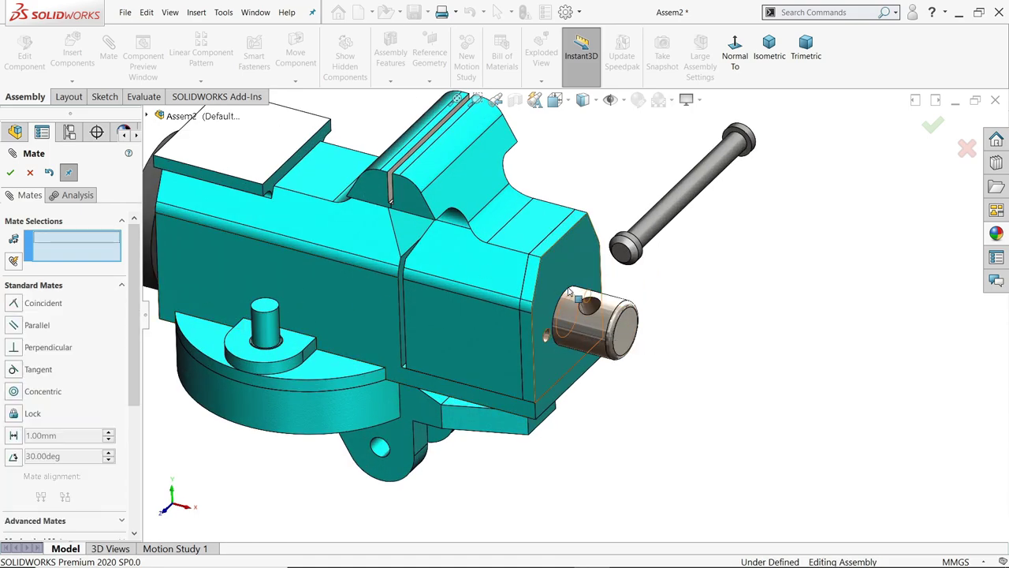
{"action": "left_click", "coordinate": [593, 310]}
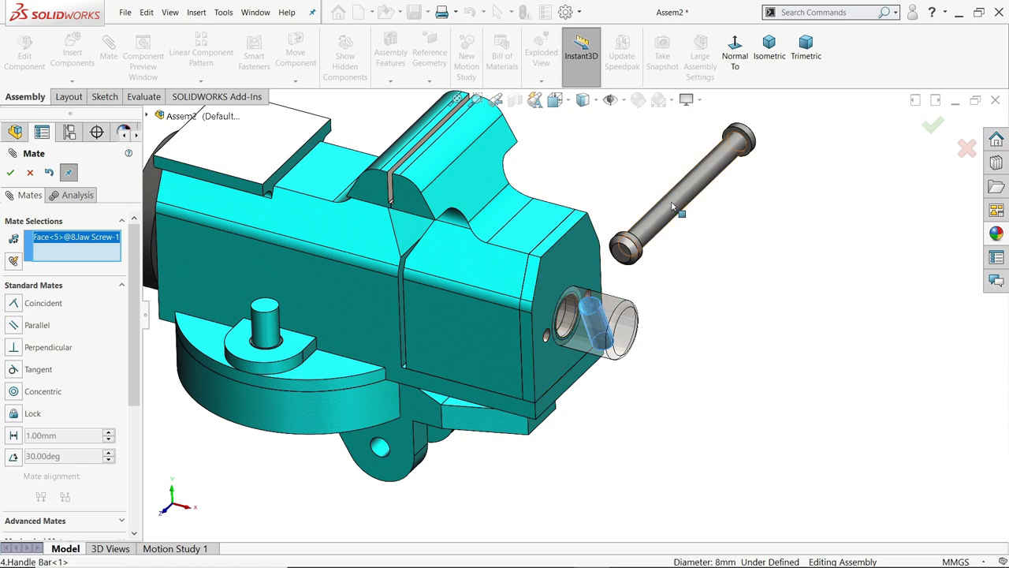
{"action": "left_click", "coordinate": [662, 224]}
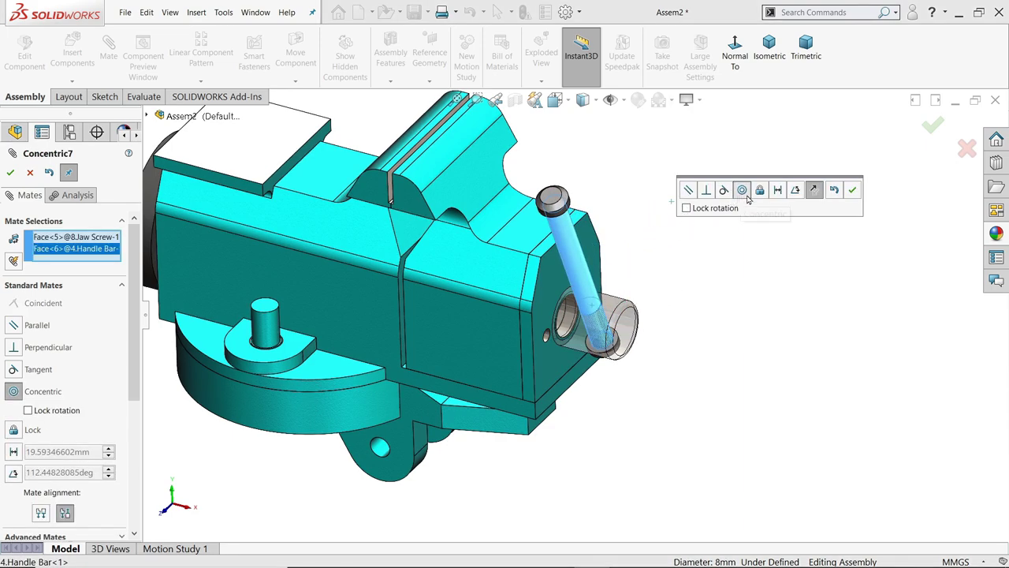
{"action": "left_click", "coordinate": [852, 191]}
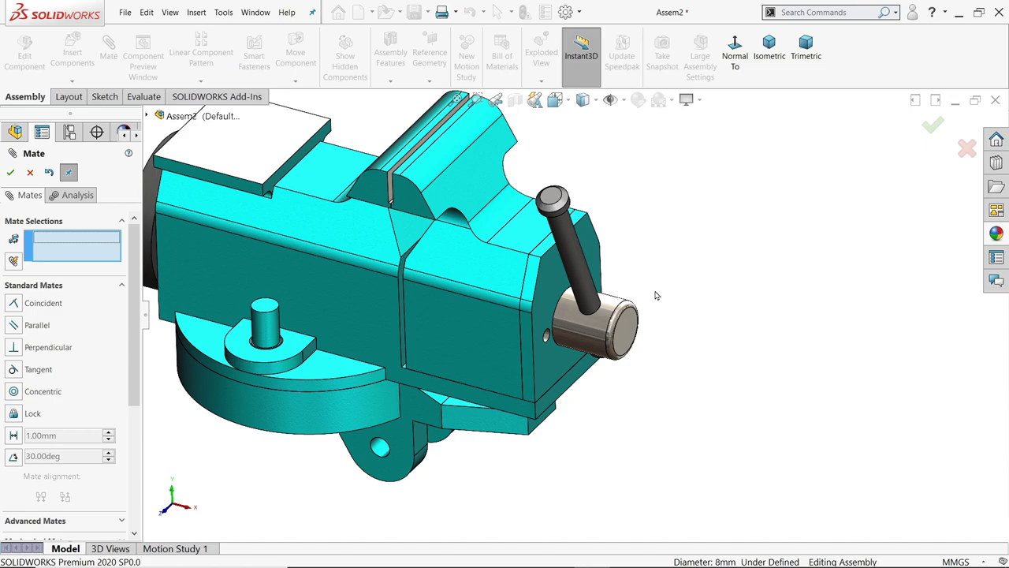
- Set up a Width mate with the inner faces of the handle bar's two end collars as width selections
{"action": "middle_click_drag", "start_coordinate": [656, 296], "coordinate": [672, 223]}
{"action": "left_click_drag", "start_coordinate": [558, 270], "coordinate": [573, 350]}
{"action": "left_click", "coordinate": [92, 286]}
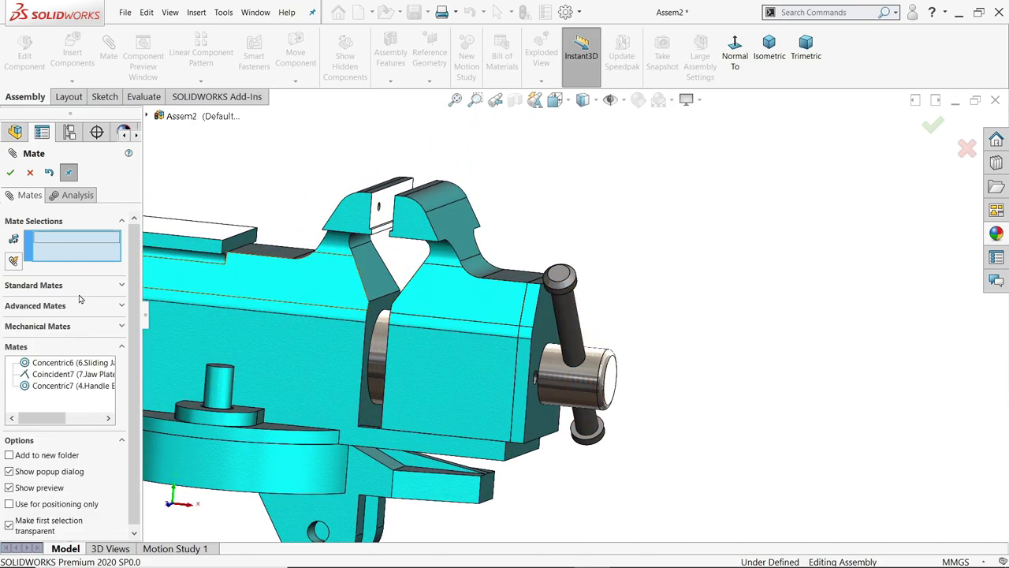
{"action": "left_click", "coordinate": [64, 309]}
{"action": "left_click", "coordinate": [14, 360]}
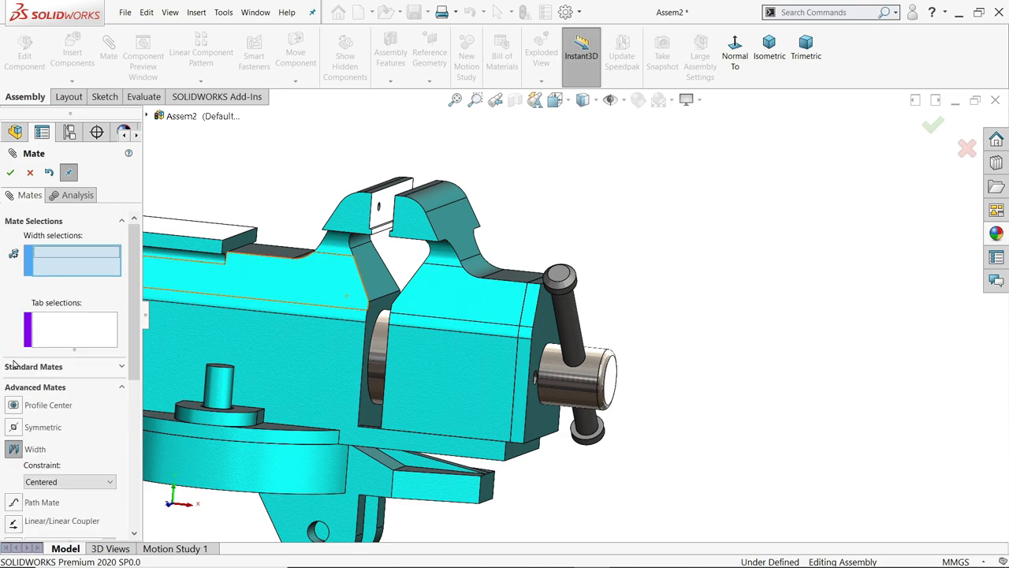
{"action": "scroll", "coordinate": [599, 442], "scroll_direction": "down", "scroll_amount": 5}
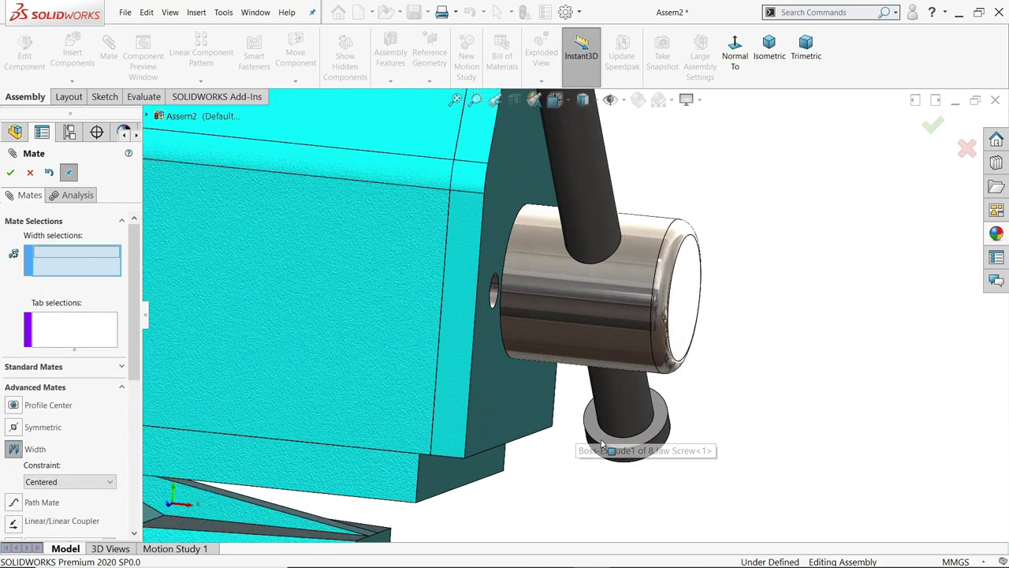
{"action": "left_click", "coordinate": [602, 443]}
{"action": "scroll", "coordinate": [685, 356], "scroll_direction": "up", "scroll_amount": 5}
{"action": "middle_click_drag", "start_coordinate": [685, 355], "coordinate": [669, 88]}
{"action": "scroll", "coordinate": [562, 211], "scroll_direction": "down", "scroll_amount": 5}
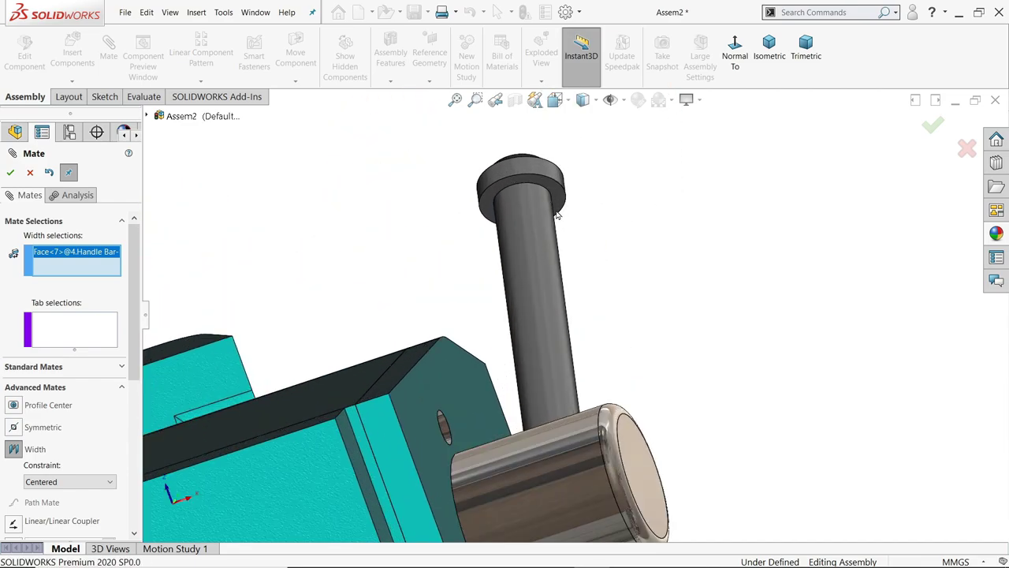
{"action": "left_click", "coordinate": [556, 199]}
{"action": "scroll", "coordinate": [424, 313], "scroll_direction": "up", "scroll_amount": 5}
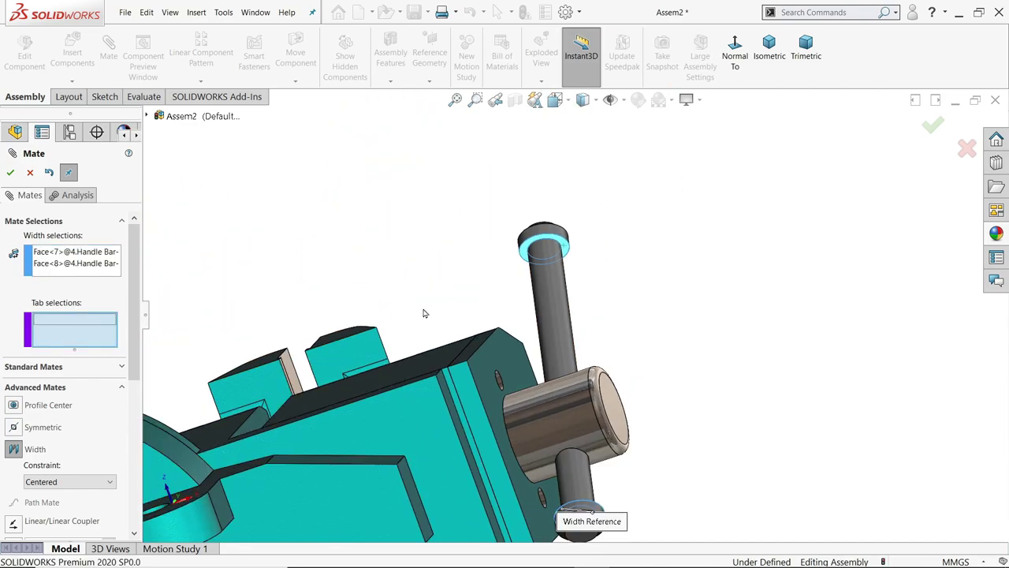
- Complete the centered Width mate with the jaw screw's cylindrical head as the tab selection, and finish mating
{"action": "middle_click_drag", "start_coordinate": [505, 266], "coordinate": [530, 377]}
{"action": "left_click", "coordinate": [578, 411]}
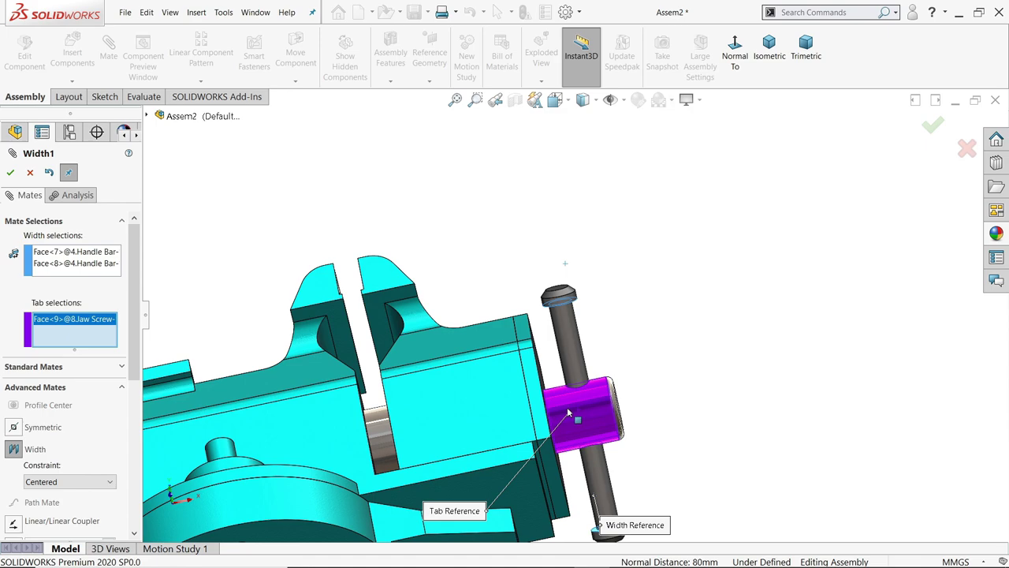
{"action": "left_click", "coordinate": [11, 173]}
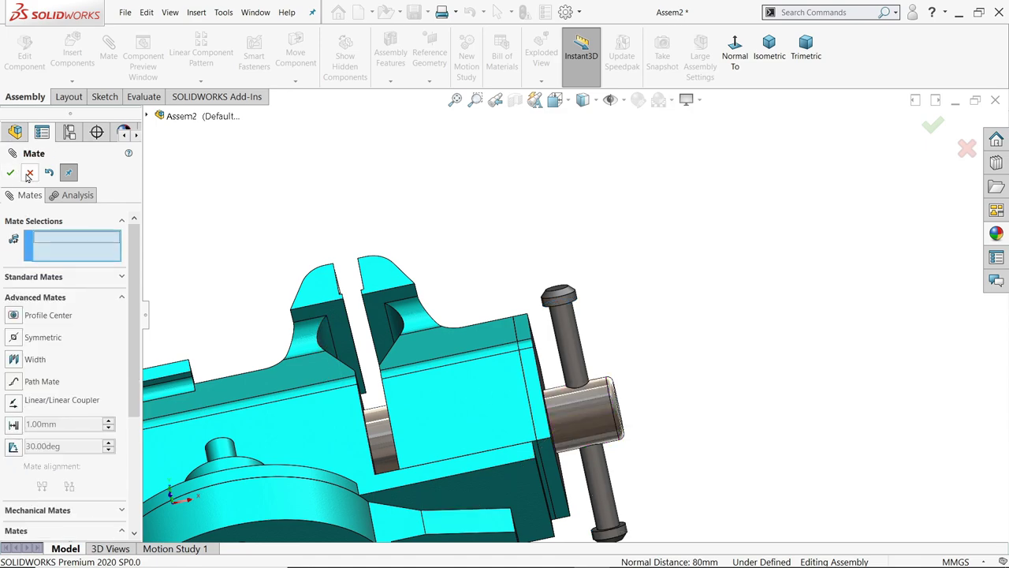
{"action": "left_click", "coordinate": [30, 176]}
- Swing the handle bar around the jaw screw's axis to a nearly horizontal position and clear the selection
{"action": "scroll", "coordinate": [492, 234], "scroll_direction": "up", "scroll_amount": 6}
{"action": "middle_click_drag", "start_coordinate": [493, 234], "coordinate": [472, 400]}
{"action": "scroll", "coordinate": [541, 383], "scroll_direction": "down", "scroll_amount": 5}
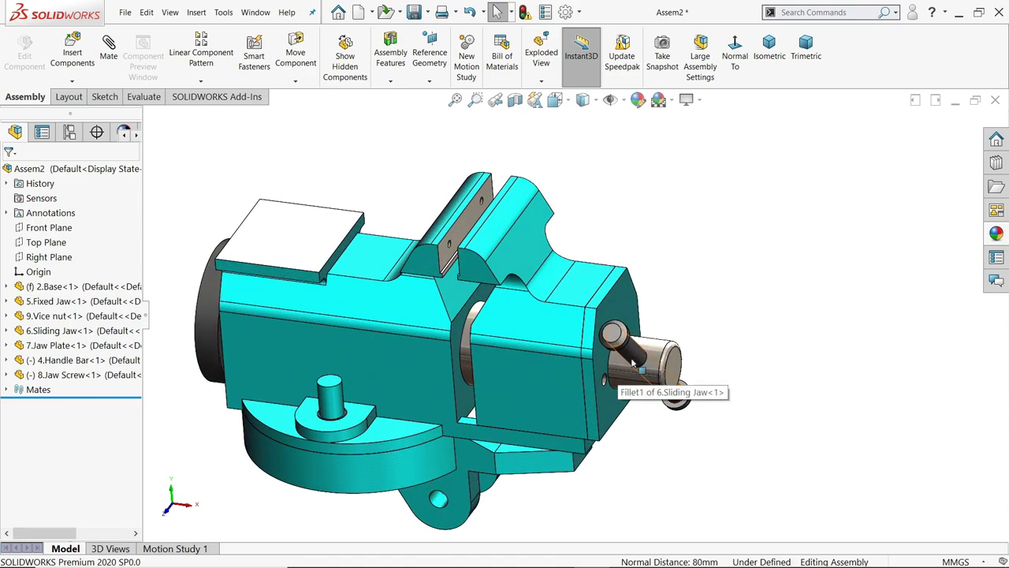
{"action": "left_click", "coordinate": [643, 330]}
{"action": "left_click_drag", "start_coordinate": [643, 330], "coordinate": [592, 374]}
{"action": "scroll", "coordinate": [638, 308], "scroll_direction": "up", "scroll_amount": 5}
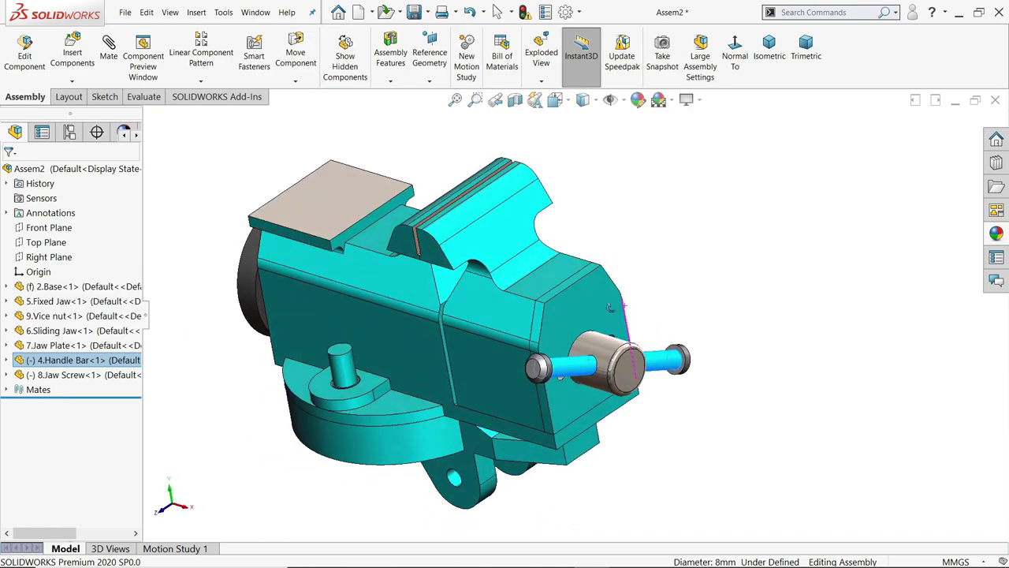
{"action": "scroll", "coordinate": [507, 367], "scroll_direction": "down", "scroll_amount": 3}
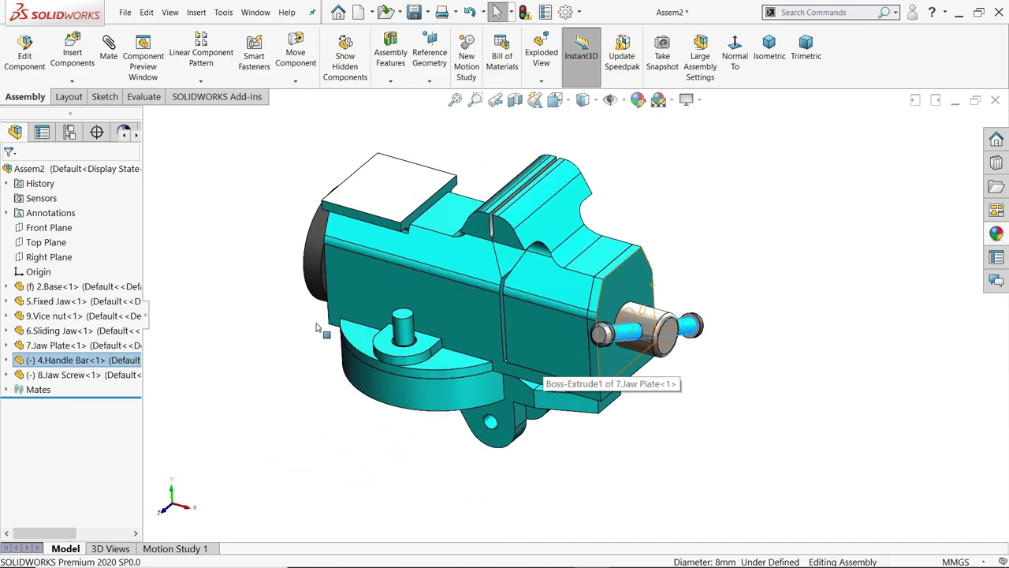
{"action": "left_click", "coordinate": [207, 162]}
- Insert the 1.Clamp Arm part below the vice and move it down clear of the base's lower lugs
{"action": "left_click", "coordinate": [97, 75]}
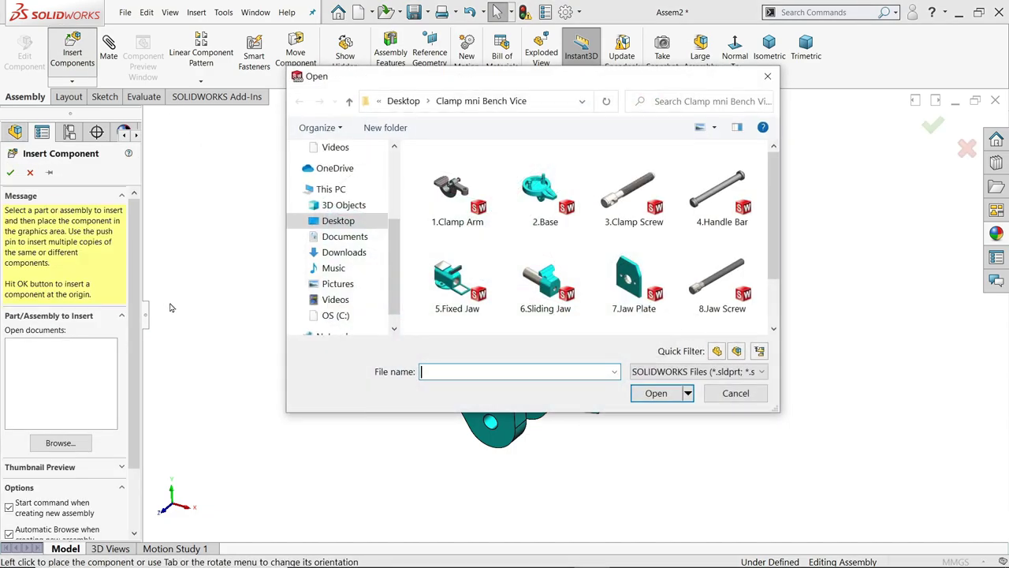
{"action": "left_click", "coordinate": [463, 195]}
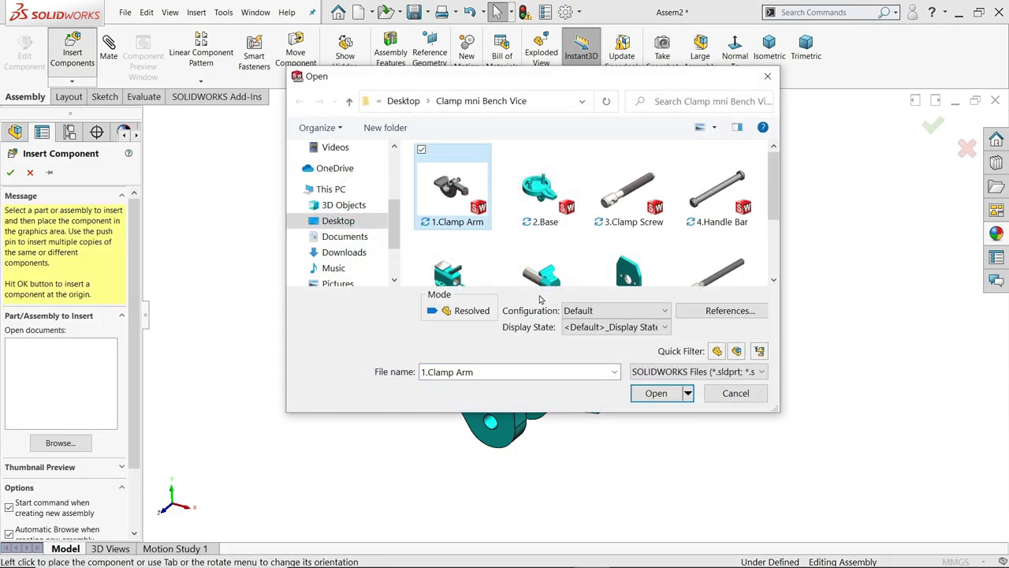
{"action": "left_click", "coordinate": [656, 393]}
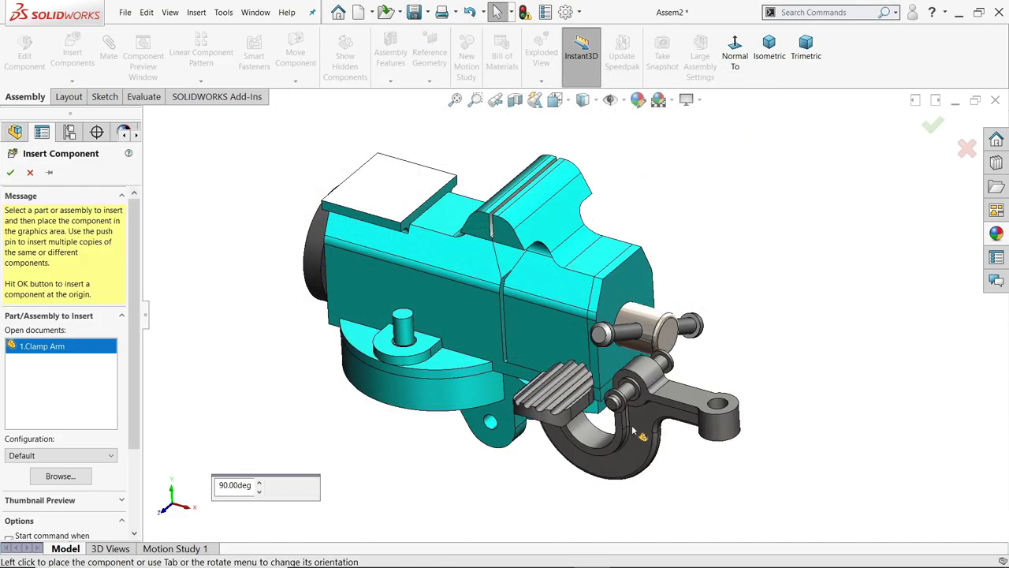
{"action": "left_click", "coordinate": [603, 455]}
{"action": "scroll", "coordinate": [603, 453], "scroll_direction": "up", "scroll_amount": 4}
{"action": "scroll", "coordinate": [579, 403], "scroll_direction": "down", "scroll_amount": 6}
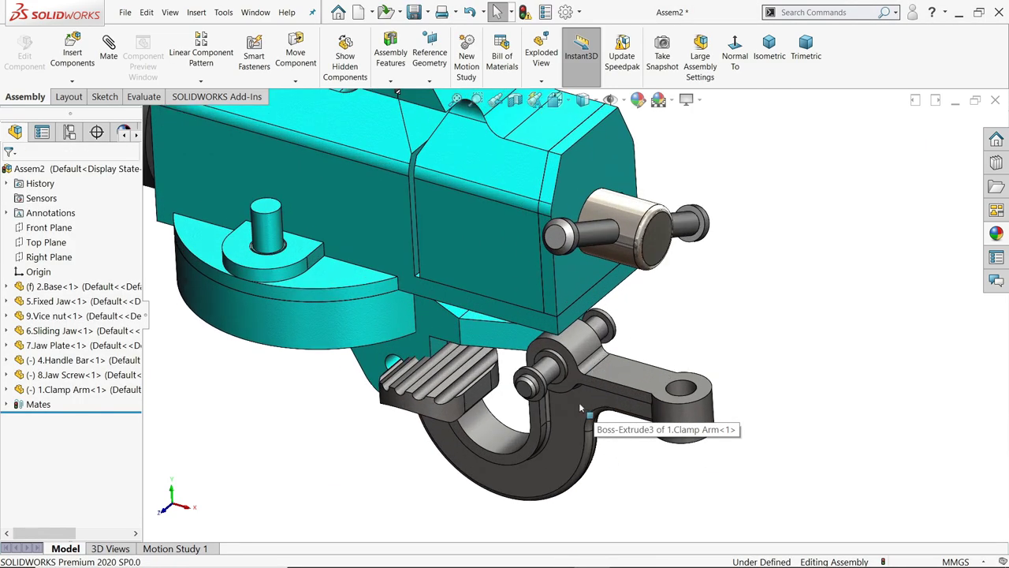
{"action": "left_click_drag", "start_coordinate": [579, 402], "coordinate": [492, 533]}
- Add a concentric mate between the hole in the base's lower lug and the clamp arm's pivot pin
{"action": "scroll", "coordinate": [511, 441], "scroll_direction": "down", "scroll_amount": 3}
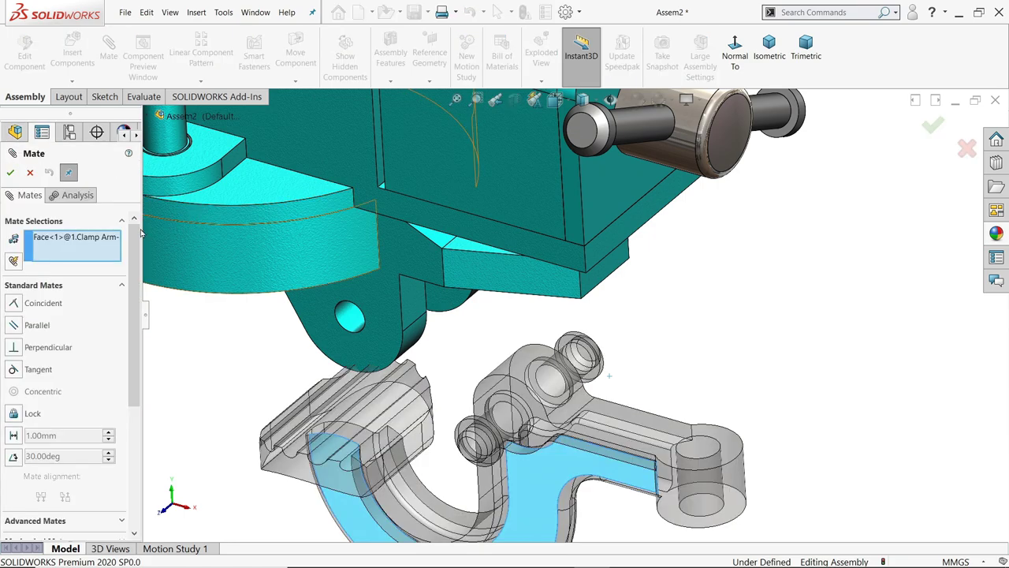
{"action": "right_click", "coordinate": [94, 238]}
{"action": "left_click", "coordinate": [118, 249]}
{"action": "scroll", "coordinate": [265, 330], "scroll_direction": "up", "scroll_amount": 3}
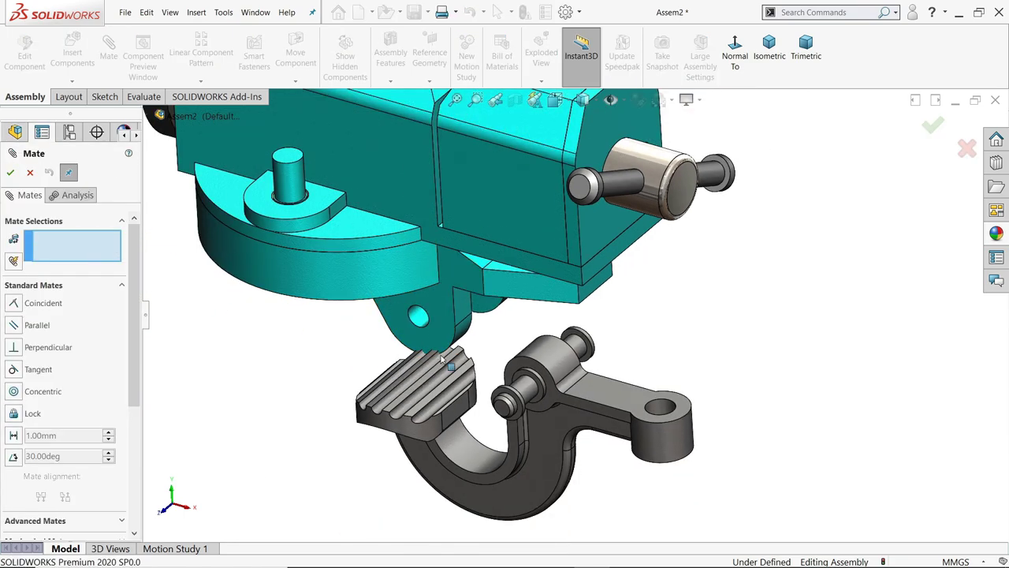
{"action": "scroll", "coordinate": [425, 306], "scroll_direction": "down", "scroll_amount": 5}
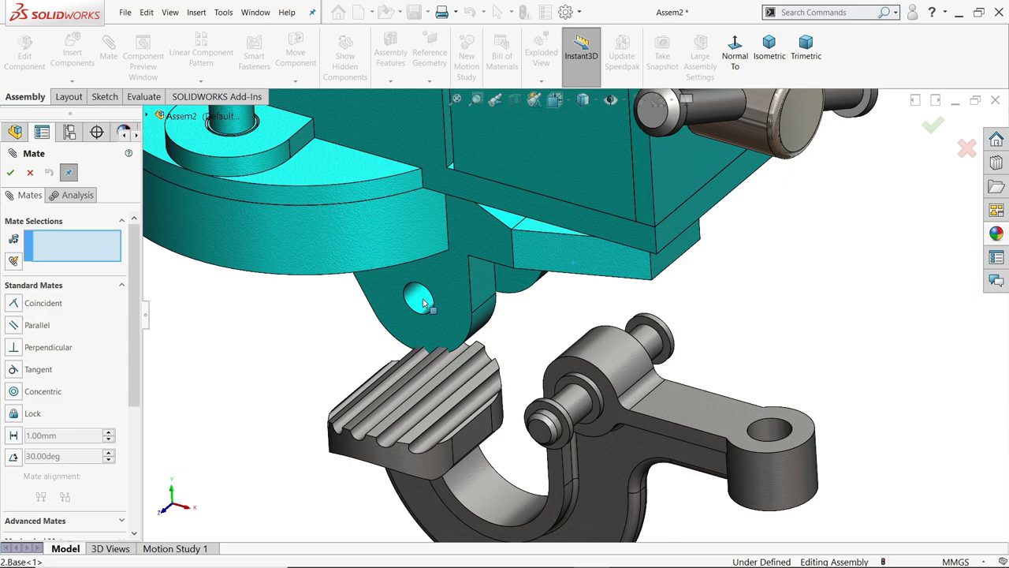
{"action": "left_click", "coordinate": [423, 304]}
{"action": "left_click", "coordinate": [585, 408]}
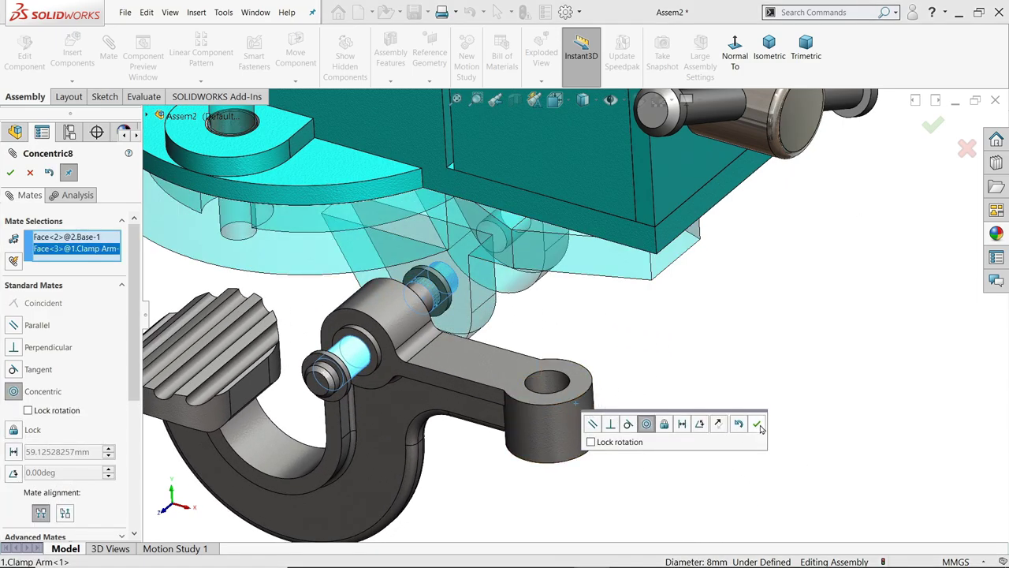
{"action": "left_click", "coordinate": [758, 424]}
- Set up a Width mate with the facing inner sides of the base's two lower lugs as width selections
{"action": "middle_click_drag", "start_coordinate": [619, 324], "coordinate": [516, 258]}
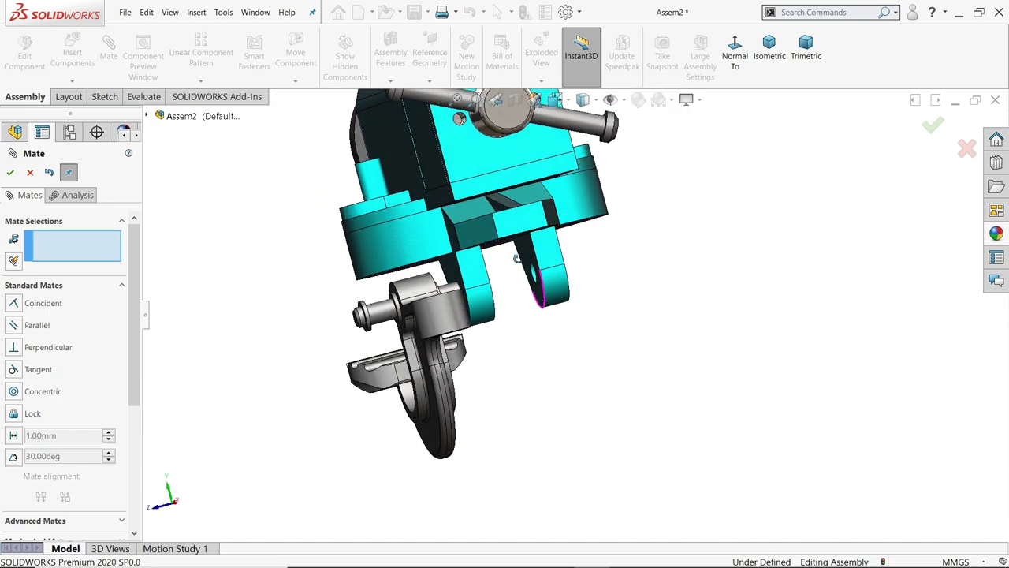
{"action": "scroll", "coordinate": [516, 257], "scroll_direction": "down", "scroll_amount": 5}
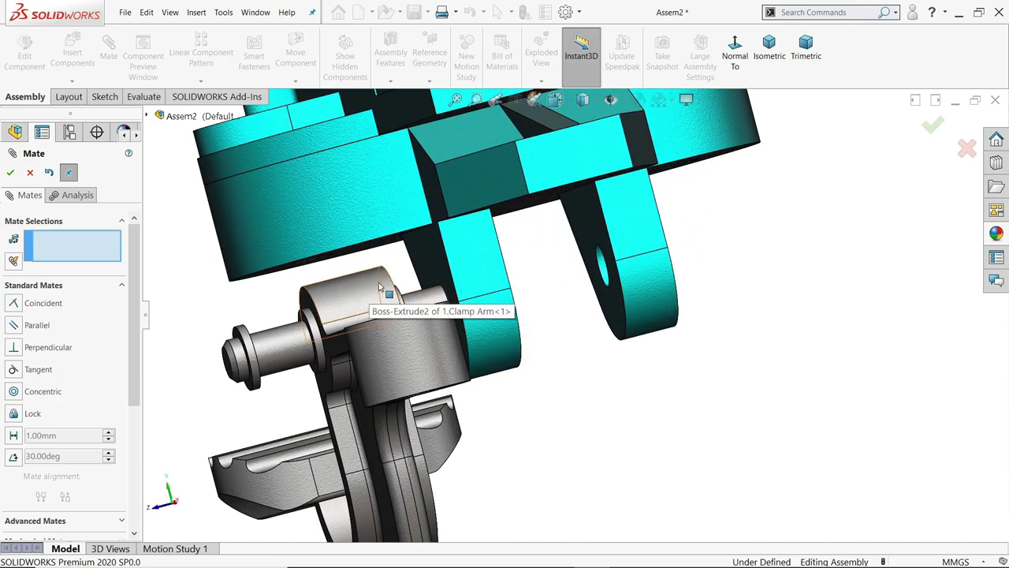
{"action": "left_click", "coordinate": [69, 288]}
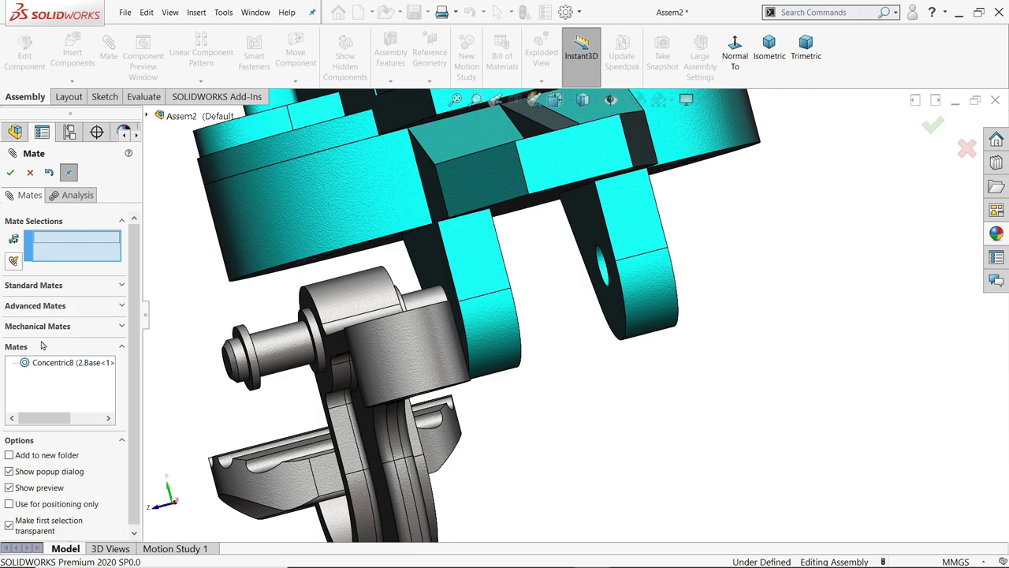
{"action": "left_click", "coordinate": [43, 307]}
{"action": "left_click", "coordinate": [13, 360]}
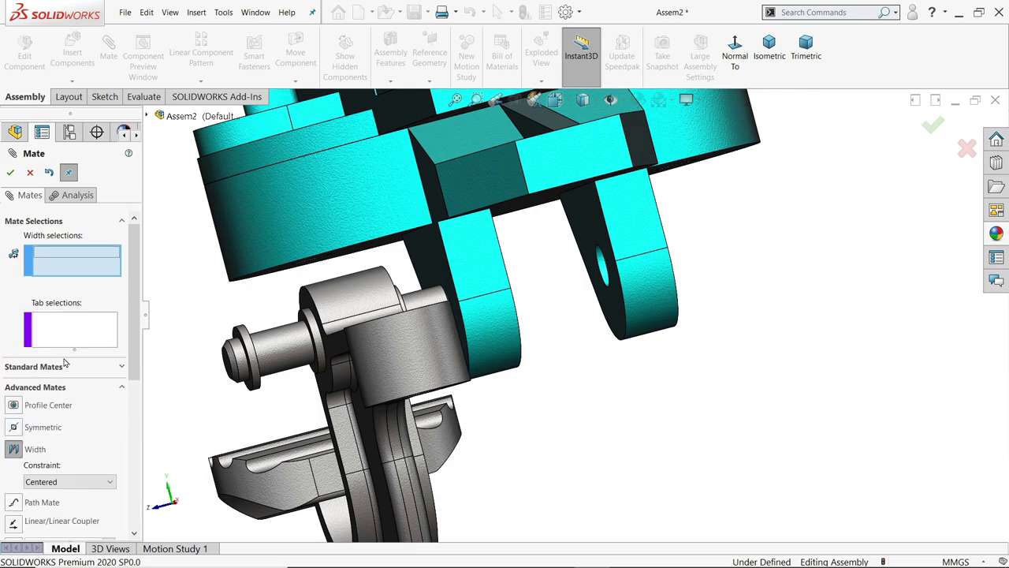
{"action": "scroll", "coordinate": [517, 280], "scroll_direction": "down", "scroll_amount": 3}
{"action": "left_click", "coordinate": [637, 213]}
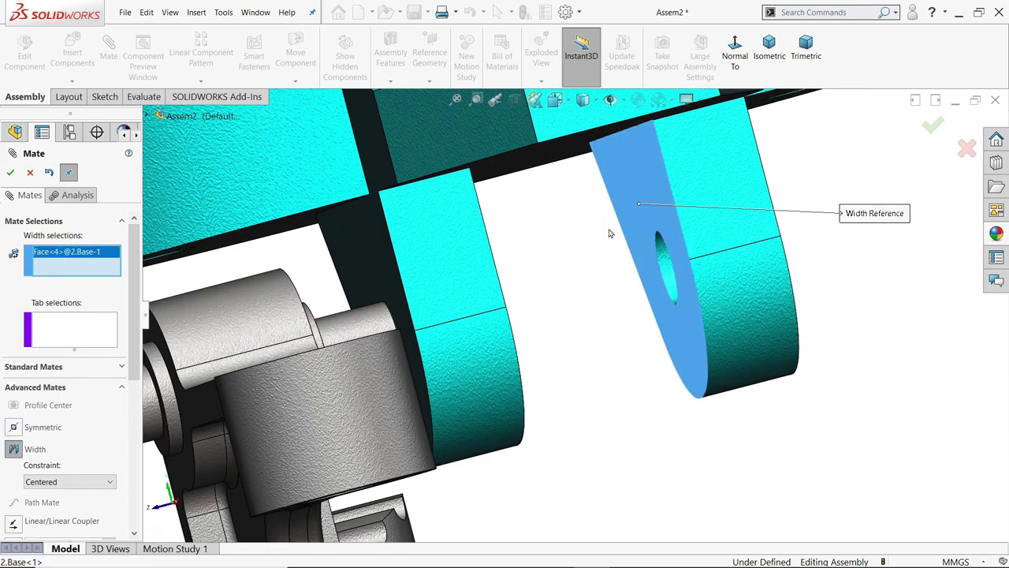
{"action": "middle_click_drag", "start_coordinate": [637, 213], "coordinate": [419, 234]}
{"action": "left_click", "coordinate": [419, 233]}
{"action": "scroll", "coordinate": [420, 233], "scroll_direction": "up", "scroll_amount": 3}
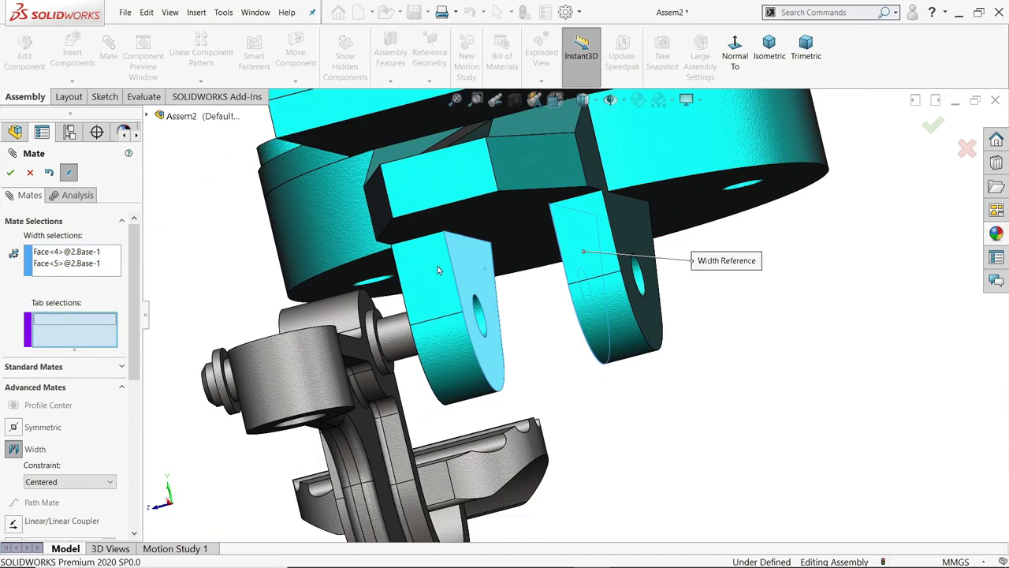
- Complete the centered Width mate with the two side faces of the clamp arm's pivot boss as tab selections
{"action": "scroll", "coordinate": [361, 301], "scroll_direction": "down", "scroll_amount": 4}
{"action": "left_click", "coordinate": [426, 315]}
{"action": "middle_click_drag", "start_coordinate": [426, 315], "coordinate": [757, 354]}
{"action": "left_click", "coordinate": [649, 428]}
{"action": "scroll", "coordinate": [649, 424], "scroll_direction": "up", "scroll_amount": 5}
{"action": "scroll", "coordinate": [801, 351], "scroll_direction": "down", "scroll_amount": 4}
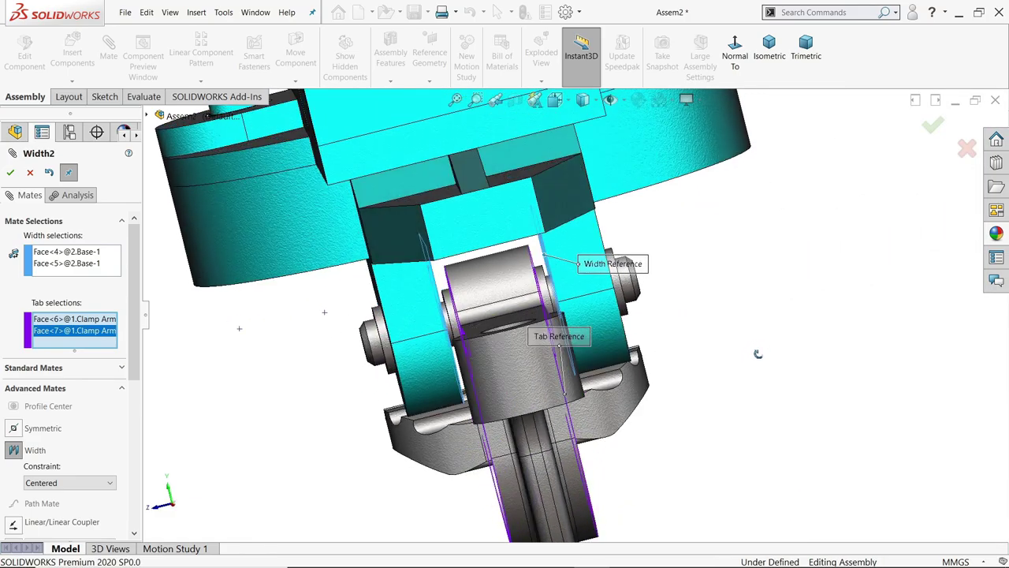
{"action": "left_click", "coordinate": [11, 173]}
{"action": "scroll", "coordinate": [439, 292], "scroll_direction": "up", "scroll_amount": 4}
{"action": "scroll", "coordinate": [435, 331], "scroll_direction": "down", "scroll_amount": 4}
{"action": "middle_click_drag", "start_coordinate": [434, 331], "coordinate": [515, 334]}
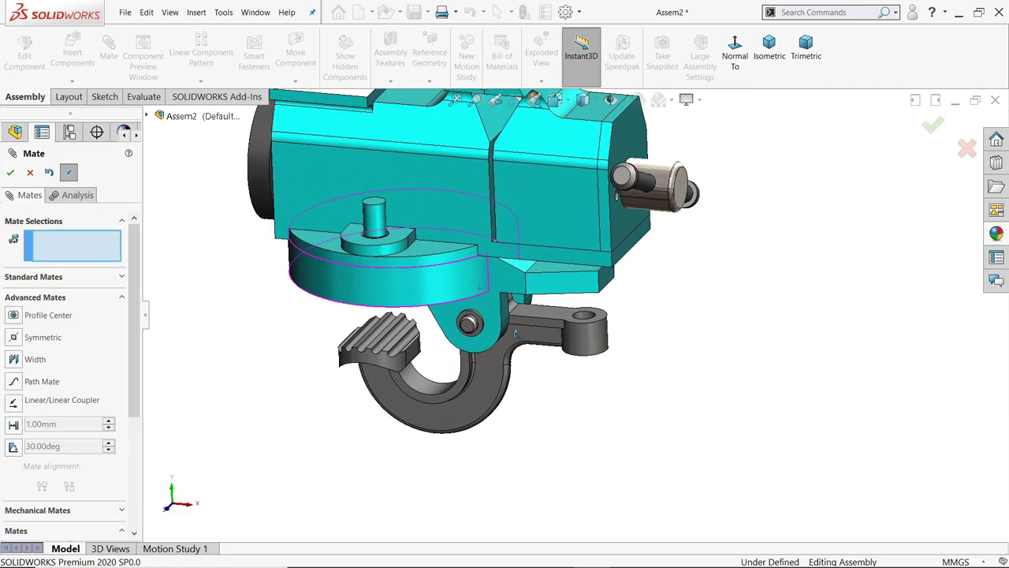
- Finish the mating session and insert the 3.Clamp Screw part beside the clamp arm's holed end
{"action": "left_click", "coordinate": [10, 174]}
{"action": "scroll", "coordinate": [582, 365], "scroll_direction": "down", "scroll_amount": 3}
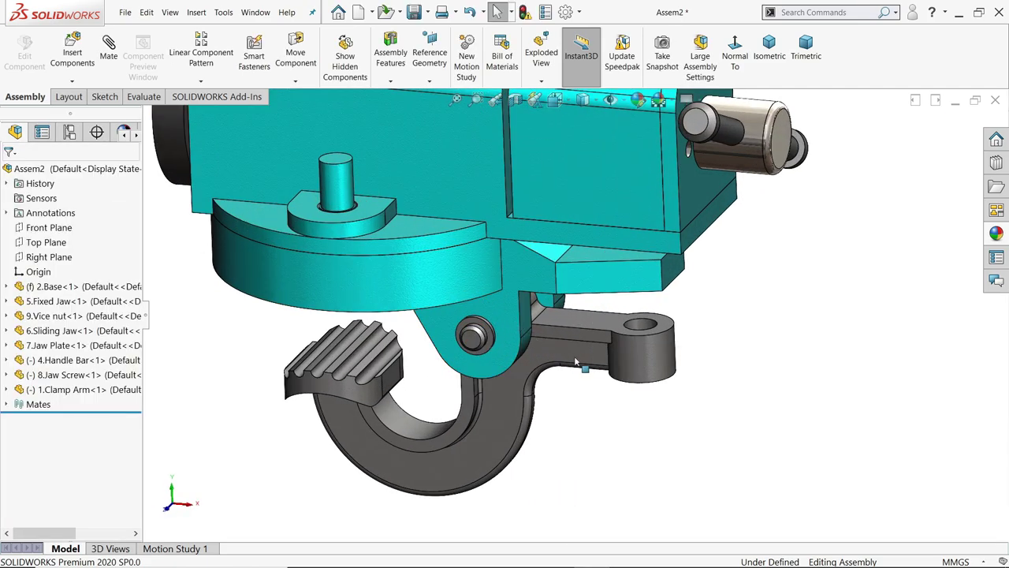
{"action": "left_click", "coordinate": [563, 381]}
{"action": "left_click_drag", "start_coordinate": [562, 377], "coordinate": [574, 375]}
{"action": "mouse_move", "coordinate": [571, 402]}
{"action": "middle_mouse_down"}
{"action": "mouse_move", "coordinate": [593, 337]}
{"action": "mouse_move", "coordinate": [565, 394]}
{"action": "middle_mouse_up"}
{"action": "left_click", "coordinate": [569, 419]}
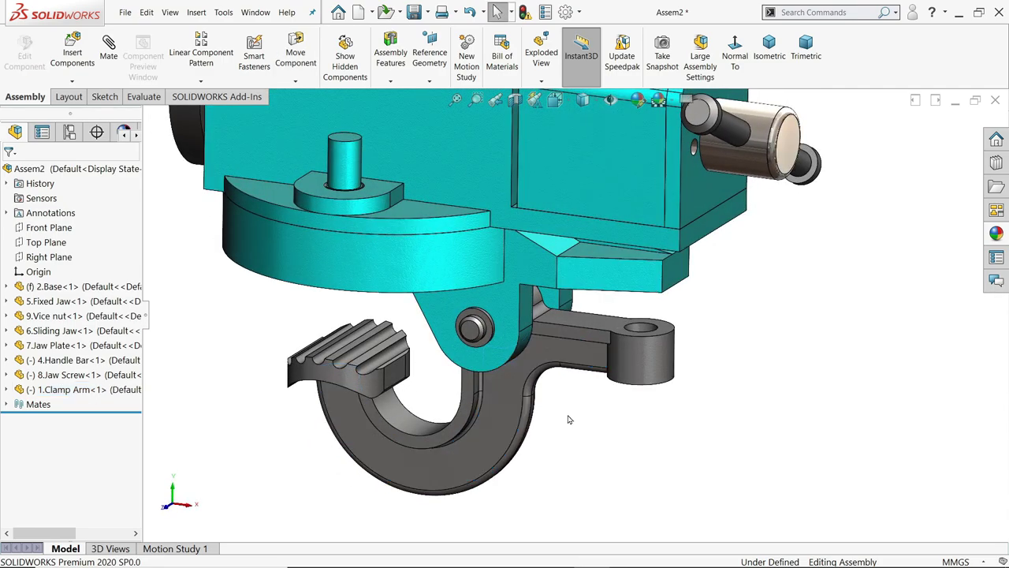
{"action": "left_click", "coordinate": [71, 51]}
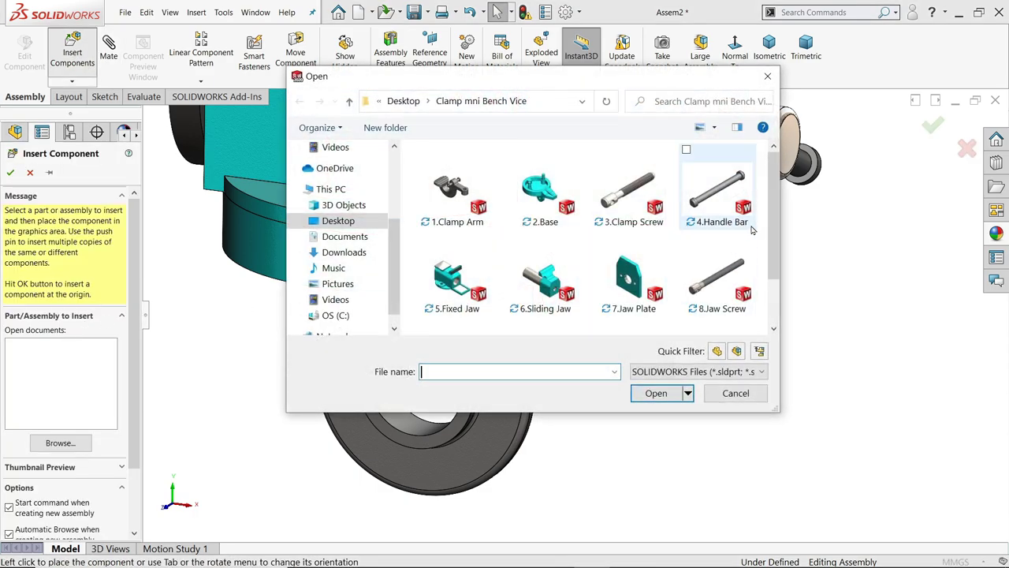
{"action": "mouse_move", "coordinate": [775, 231]}
{"action": "left_mouse_down"}
{"action": "mouse_move", "coordinate": [775, 271]}
{"action": "mouse_move", "coordinate": [773, 240]}
{"action": "left_mouse_up"}
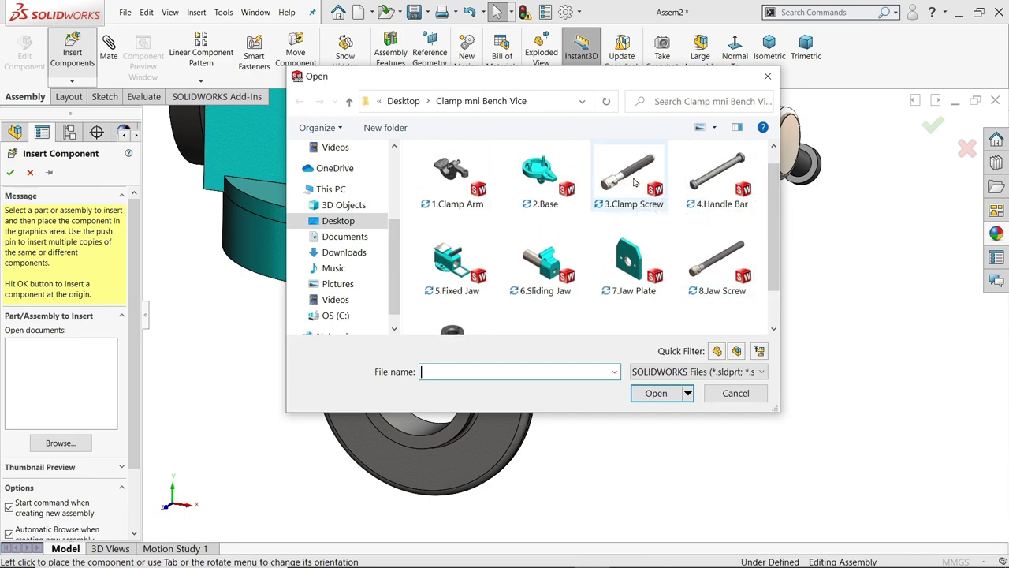
{"action": "left_click", "coordinate": [634, 182]}
{"action": "left_click", "coordinate": [654, 393]}
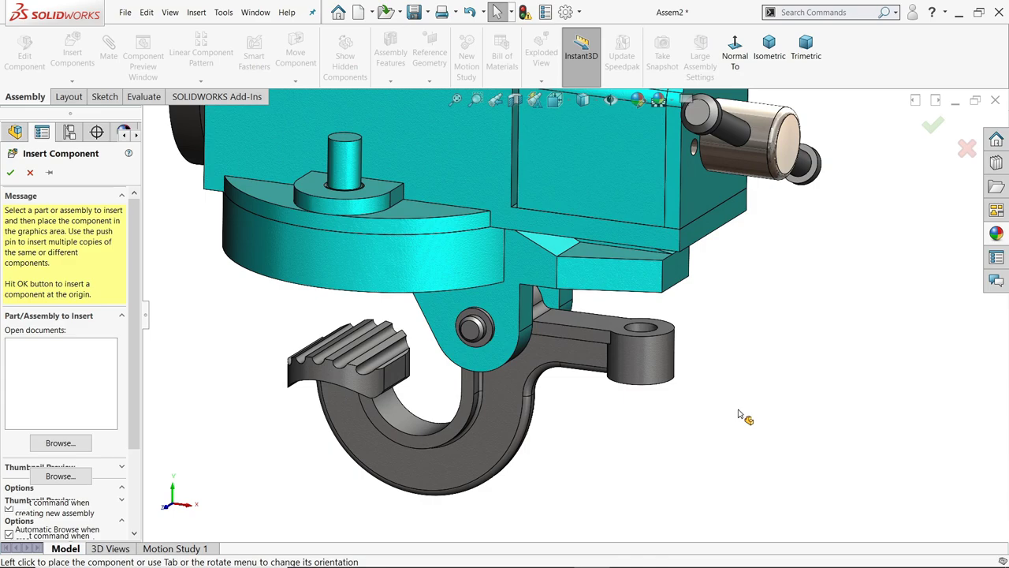
{"action": "left_click", "coordinate": [712, 390]}
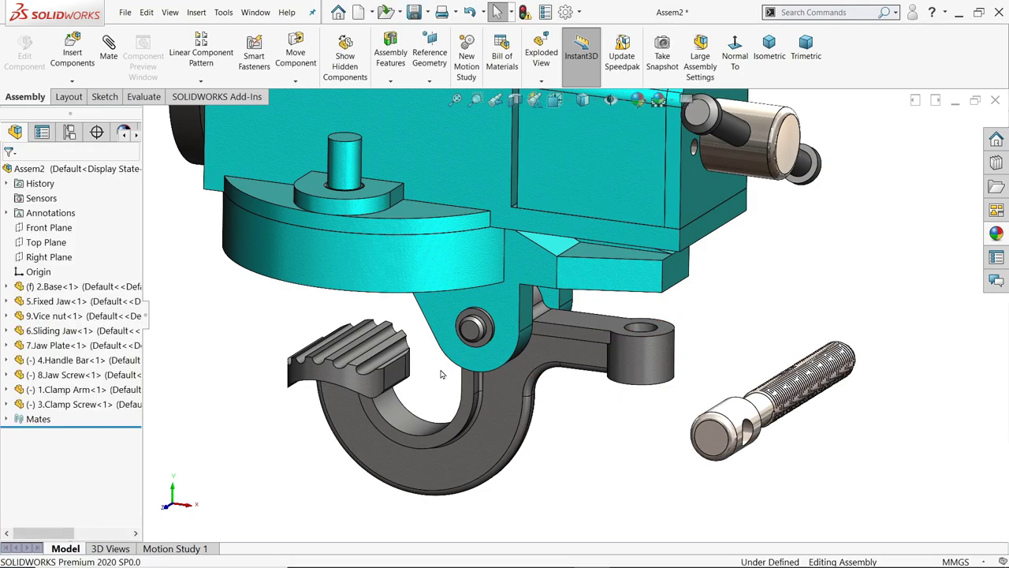
- Rotate the clamp screw roughly upright, with its rounded threaded tip facing up and its cross-drilled head down
{"action": "left_click", "coordinate": [296, 81]}
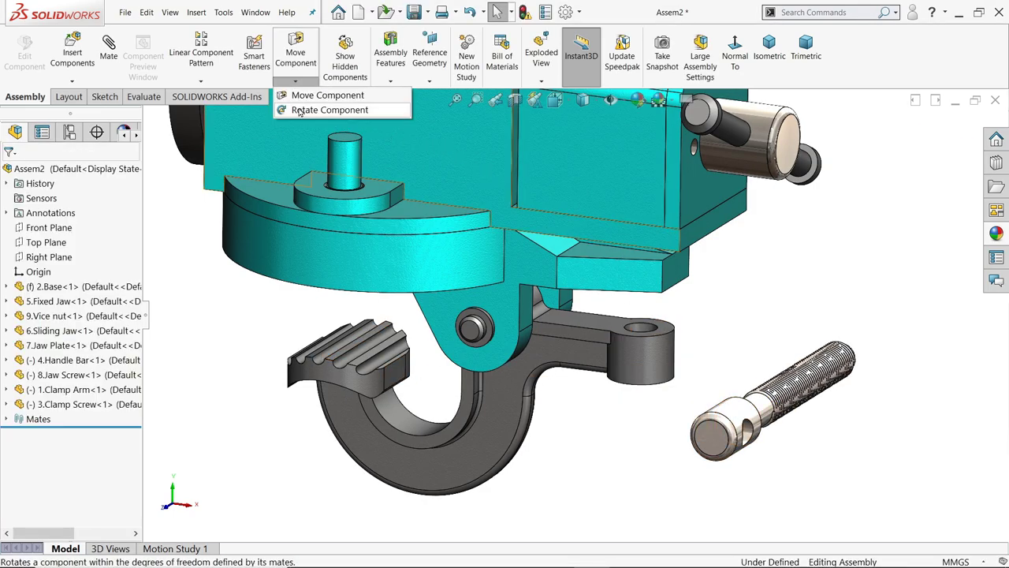
{"action": "left_click", "coordinate": [315, 108]}
{"action": "left_click_drag", "start_coordinate": [793, 367], "coordinate": [710, 438]}
{"action": "left_click", "coordinate": [9, 174]}
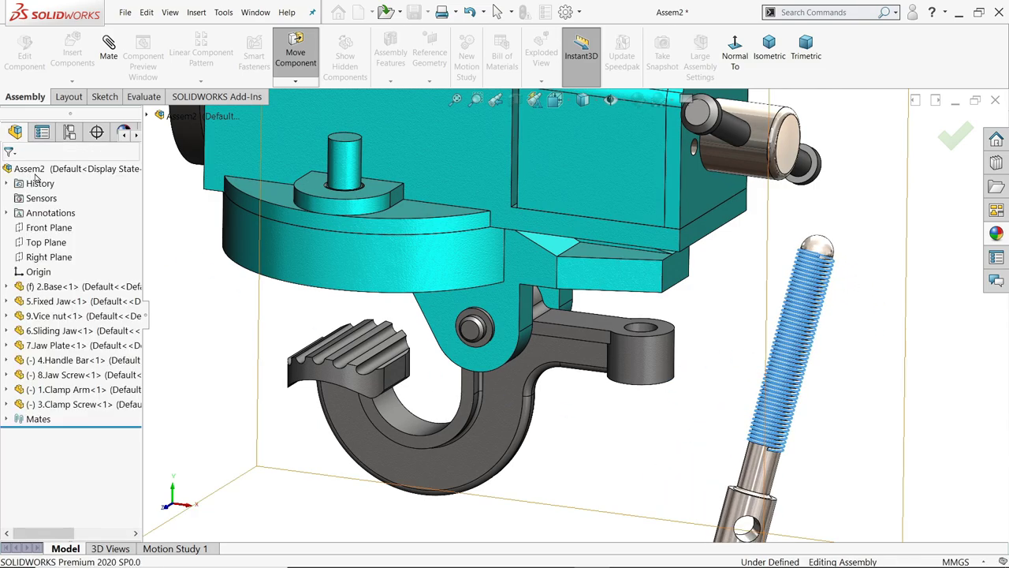
- Add a concentric mate between the hole in the clamp arm's end boss and the clamp screw's smooth shank
{"action": "left_click", "coordinate": [109, 48]}
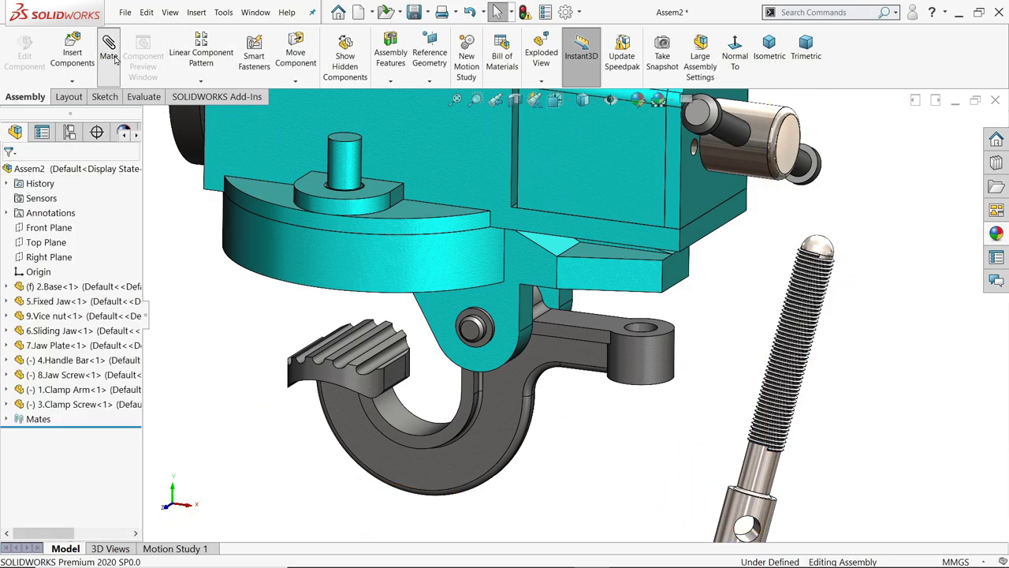
{"action": "left_click", "coordinate": [643, 331]}
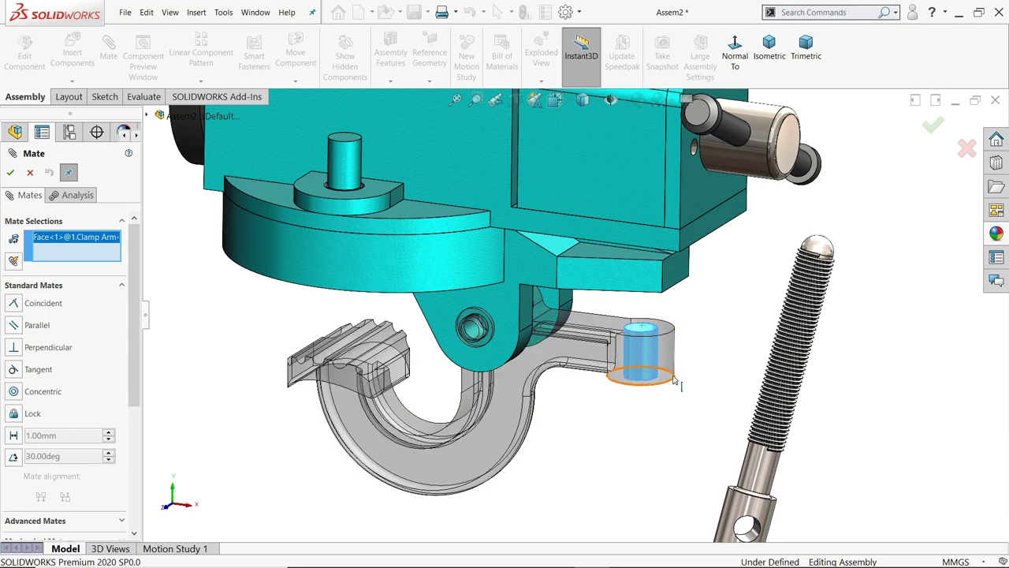
{"action": "left_click", "coordinate": [763, 471]}
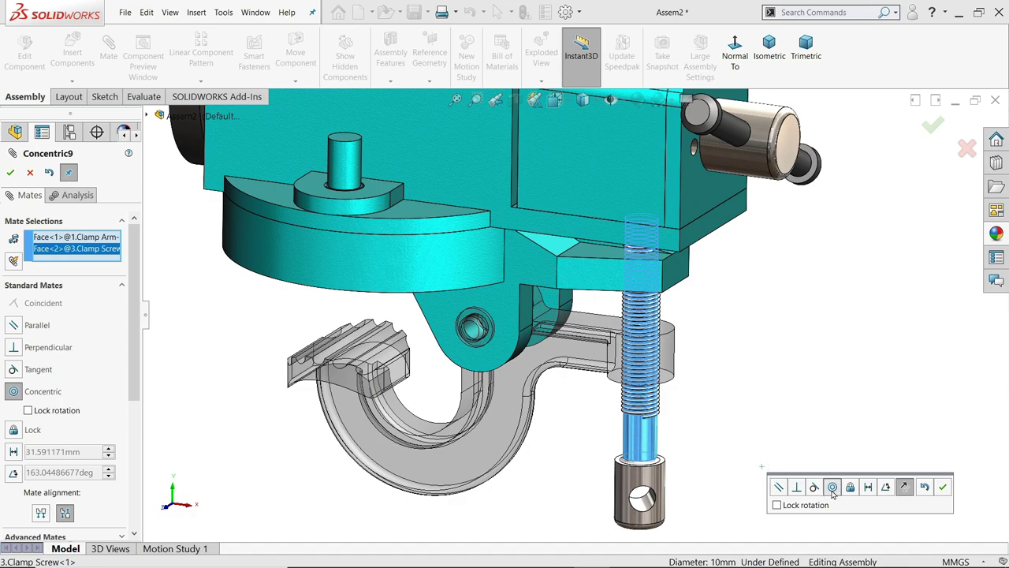
{"action": "left_click", "coordinate": [942, 489]}
- Slide the clamp screw down through the arm until its rounded tip sits just above the boss, clear of the base, and finish mating
{"action": "scroll", "coordinate": [742, 414], "scroll_direction": "up", "scroll_amount": 3}
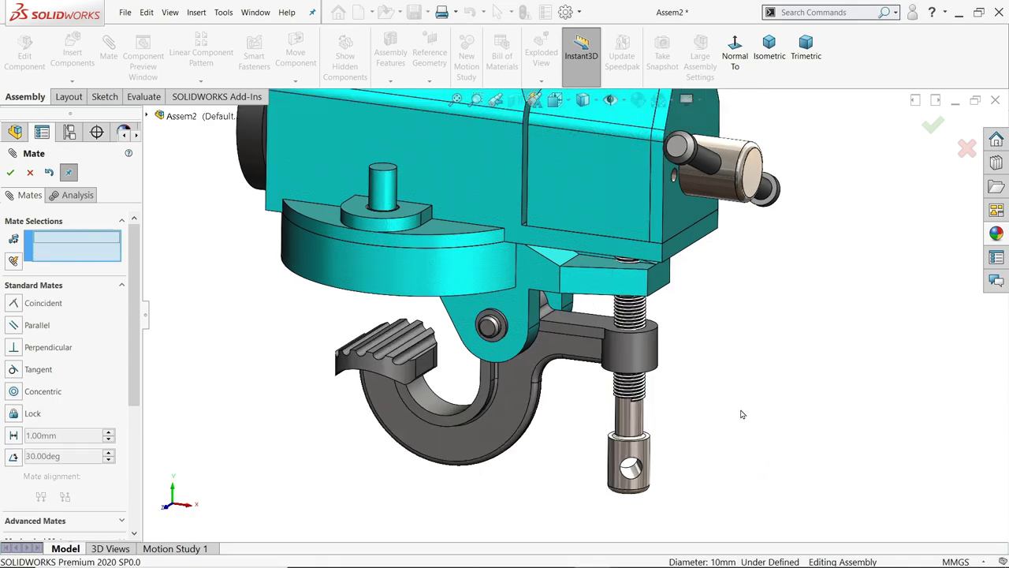
{"action": "scroll", "coordinate": [600, 361], "scroll_direction": "down", "scroll_amount": 2}
{"action": "middle_click_drag", "start_coordinate": [700, 375], "coordinate": [683, 334]}
{"action": "left_click_drag", "start_coordinate": [636, 398], "coordinate": [658, 425]}
{"action": "scroll", "coordinate": [666, 410], "scroll_direction": "up", "scroll_amount": 3}
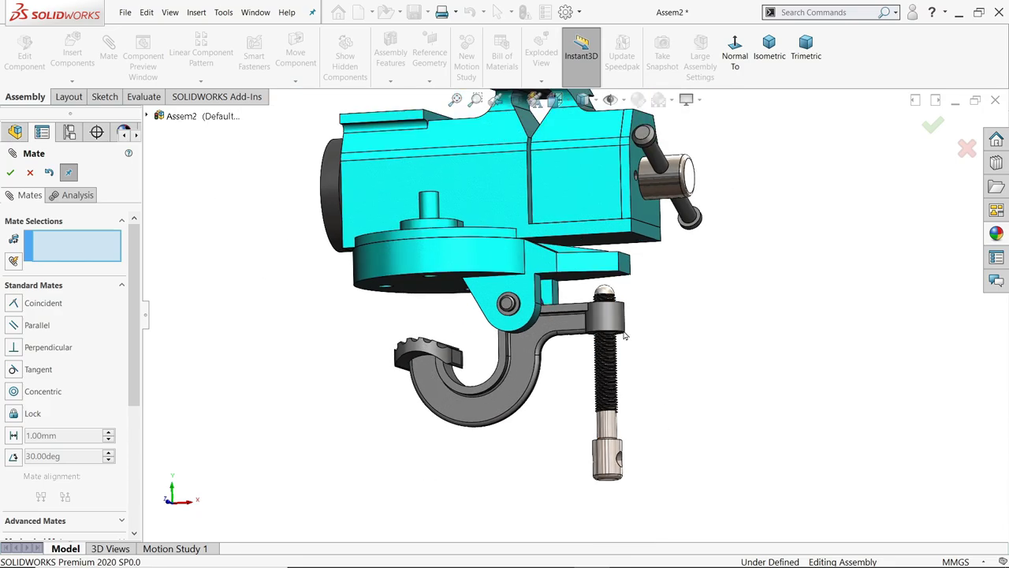
{"action": "scroll", "coordinate": [639, 282], "scroll_direction": "down", "scroll_amount": 6}
{"action": "middle_click_drag", "start_coordinate": [639, 283], "coordinate": [645, 365]}
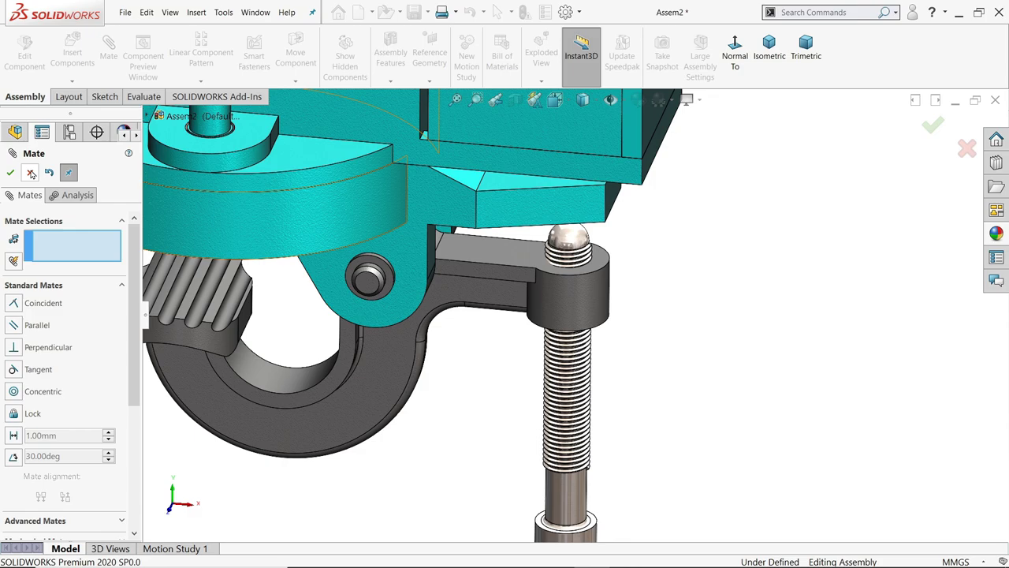
{"action": "middle_click_drag", "start_coordinate": [402, 351], "coordinate": [443, 289]}
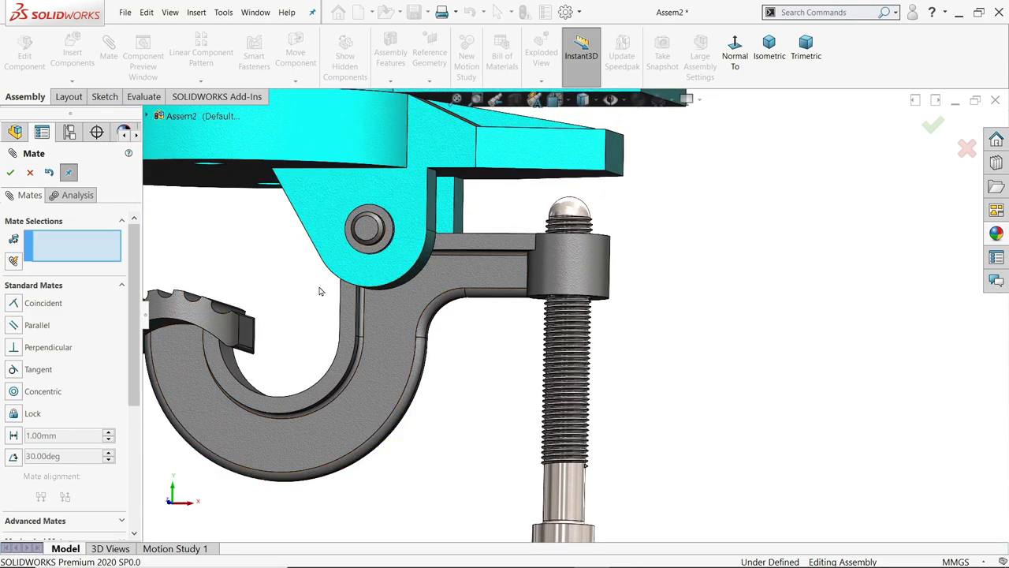
{"action": "scroll", "coordinate": [566, 251], "scroll_direction": "down", "scroll_amount": 3}
{"action": "scroll", "coordinate": [556, 282], "scroll_direction": "up", "scroll_amount": 5}
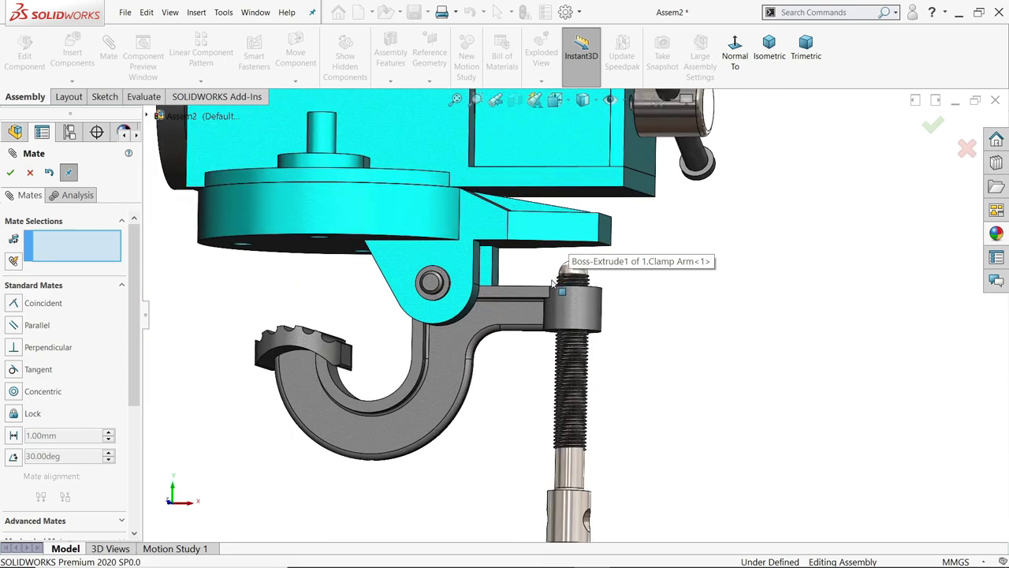
{"action": "scroll", "coordinate": [552, 276], "scroll_direction": "up", "scroll_amount": 2}
{"action": "key", "text": "Escape"}
{"action": "scroll", "coordinate": [549, 264], "scroll_direction": "up", "scroll_amount": 2}
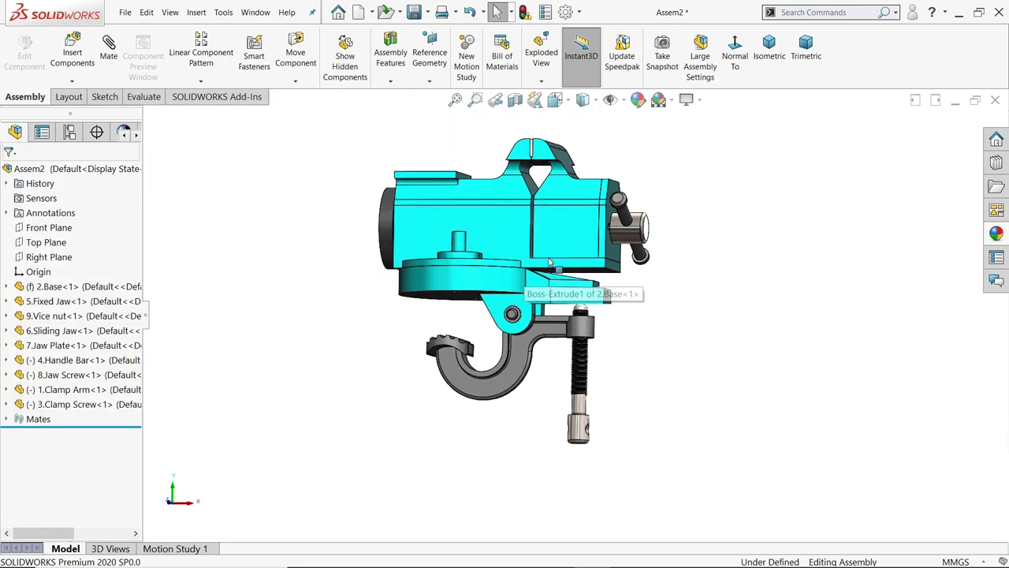
- Copy the jaw screw's handle bar and place the copy beside the clamp screw
{"action": "scroll", "coordinate": [549, 263], "scroll_direction": "down", "scroll_amount": 3}
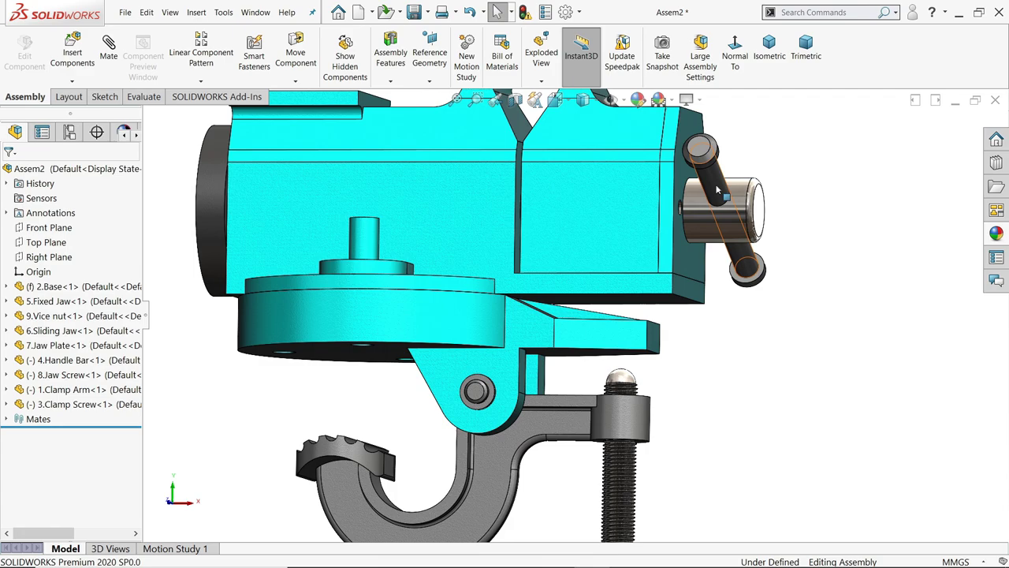
{"action": "left_click_drag", "start_coordinate": [717, 189], "coordinate": [761, 413]}
{"action": "scroll", "coordinate": [599, 363], "scroll_direction": "up", "scroll_amount": 3}
{"action": "scroll", "coordinate": [615, 342], "scroll_direction": "down", "scroll_amount": 5}
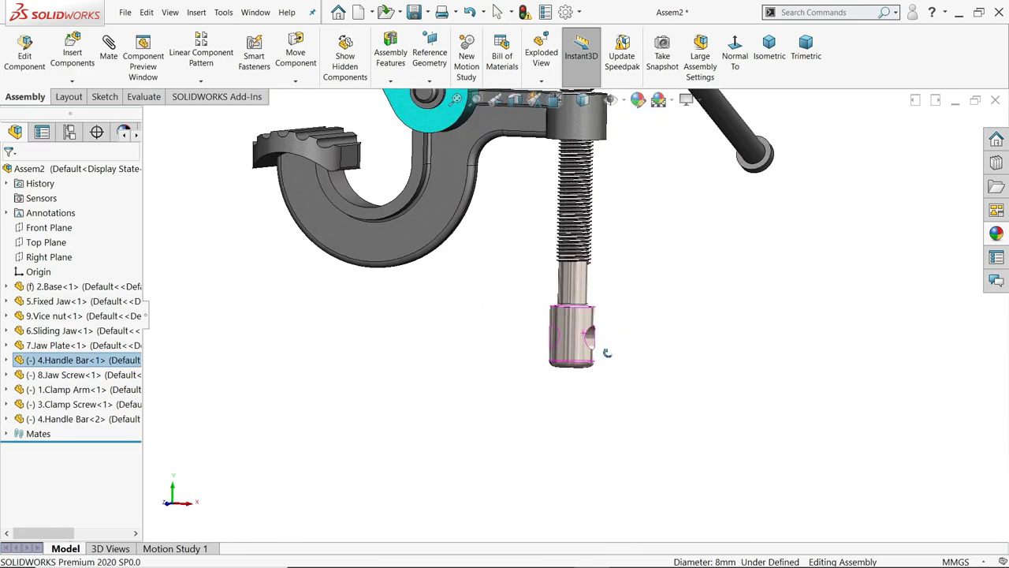
- Add a concentric mate between the copied handle bar's rod and the cross hole in the clamp screw's head
{"action": "middle_click_drag", "start_coordinate": [607, 352], "coordinate": [516, 334]}
{"action": "left_click", "coordinate": [455, 311]}
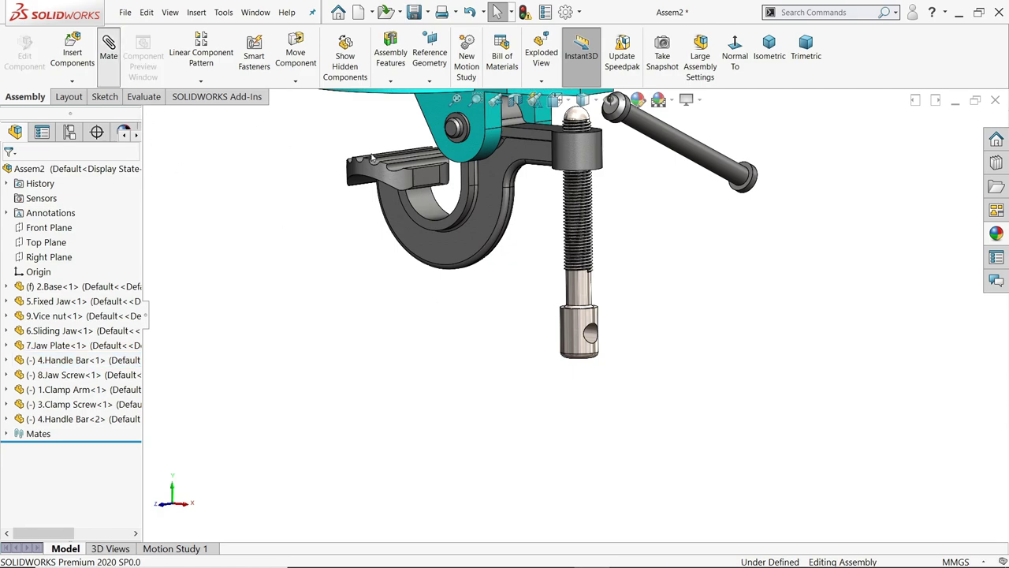
{"action": "left_click", "coordinate": [683, 148]}
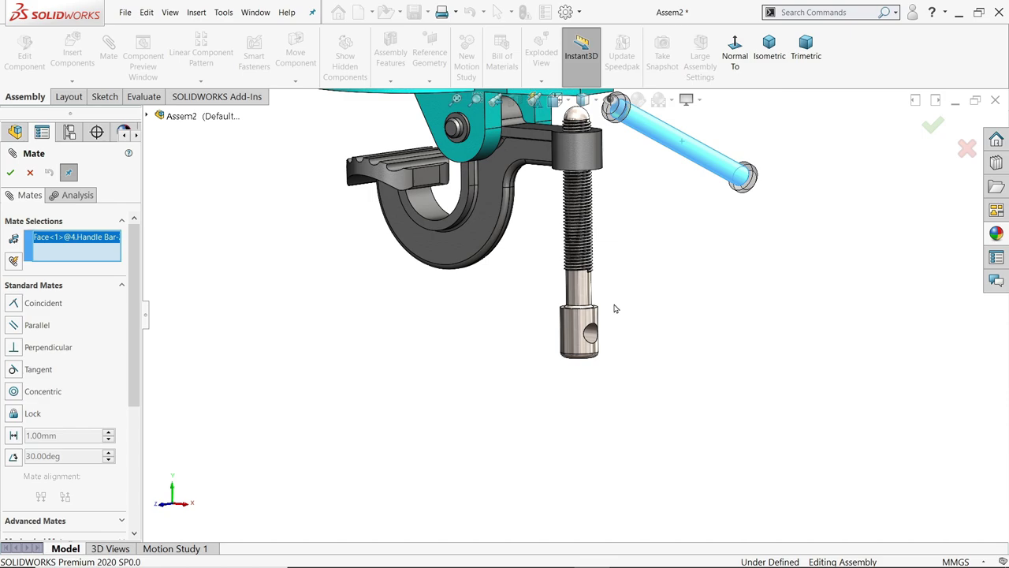
{"action": "scroll", "coordinate": [616, 308], "scroll_direction": "down", "scroll_amount": 5}
{"action": "left_click", "coordinate": [566, 367]}
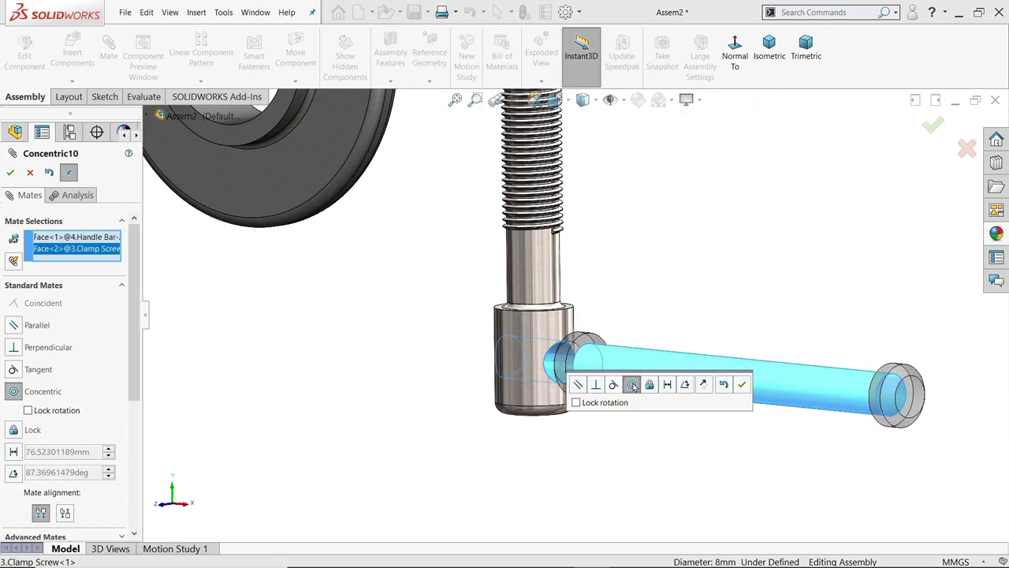
{"action": "left_click", "coordinate": [742, 385]}
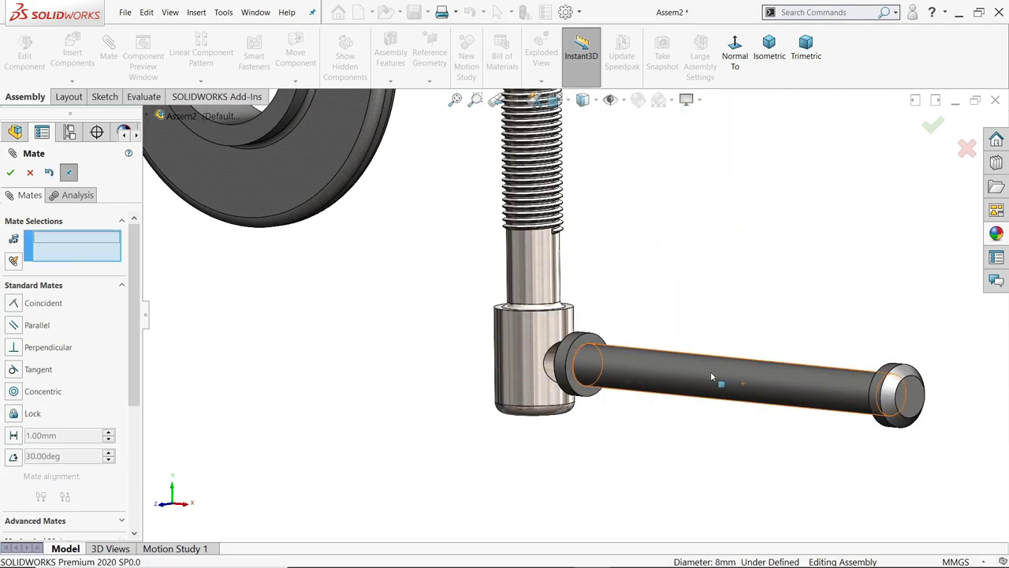
- Center the copied handle bar with a Width mate, using its collars' inner faces as width selections and the clamp screw's cylindrical head as tab
{"action": "left_click", "coordinate": [121, 285]}
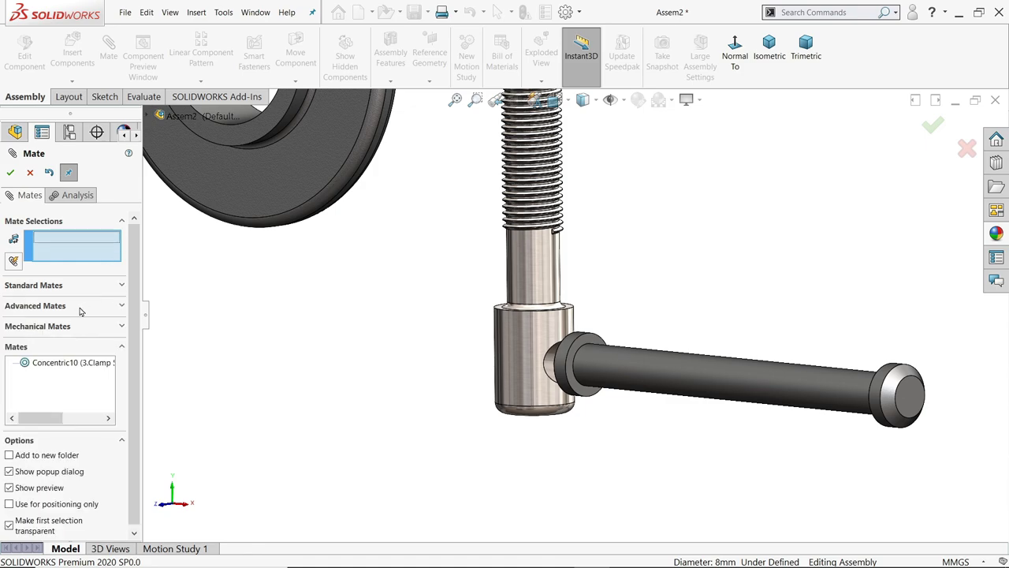
{"action": "left_click", "coordinate": [79, 308]}
{"action": "left_click", "coordinate": [14, 359]}
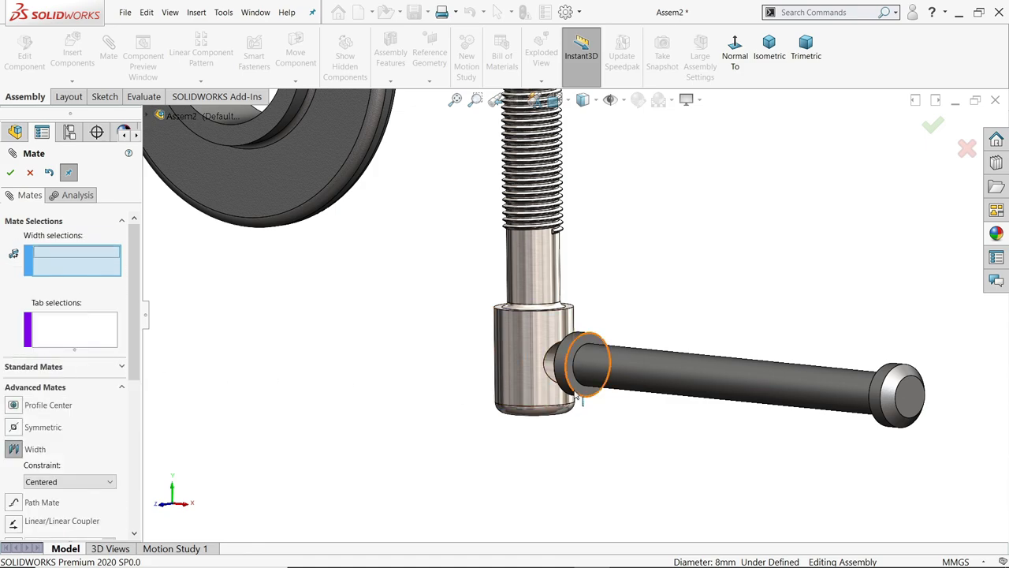
{"action": "left_click", "coordinate": [580, 386]}
{"action": "middle_click_drag", "start_coordinate": [745, 428], "coordinate": [868, 459]}
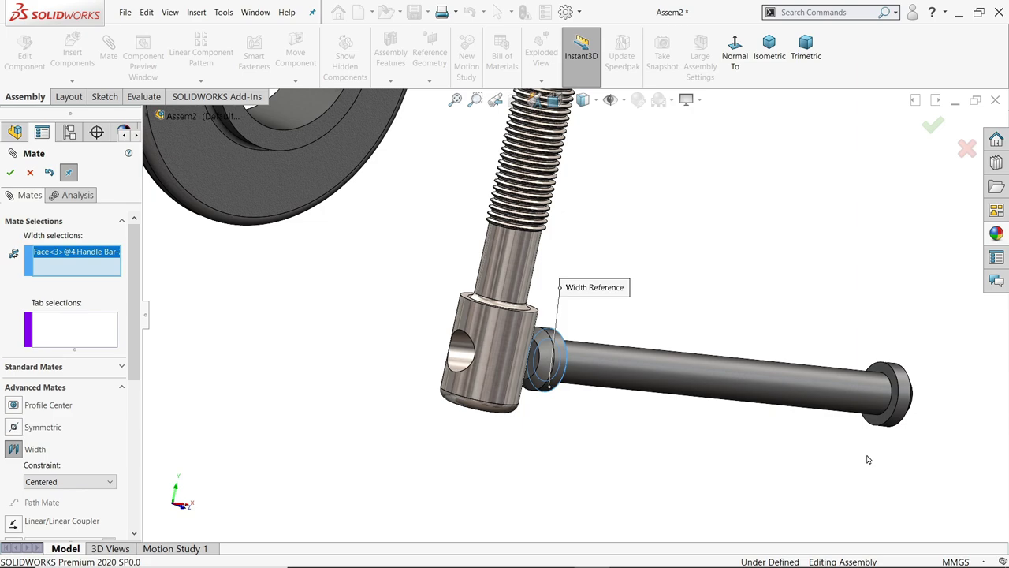
{"action": "left_click", "coordinate": [882, 426]}
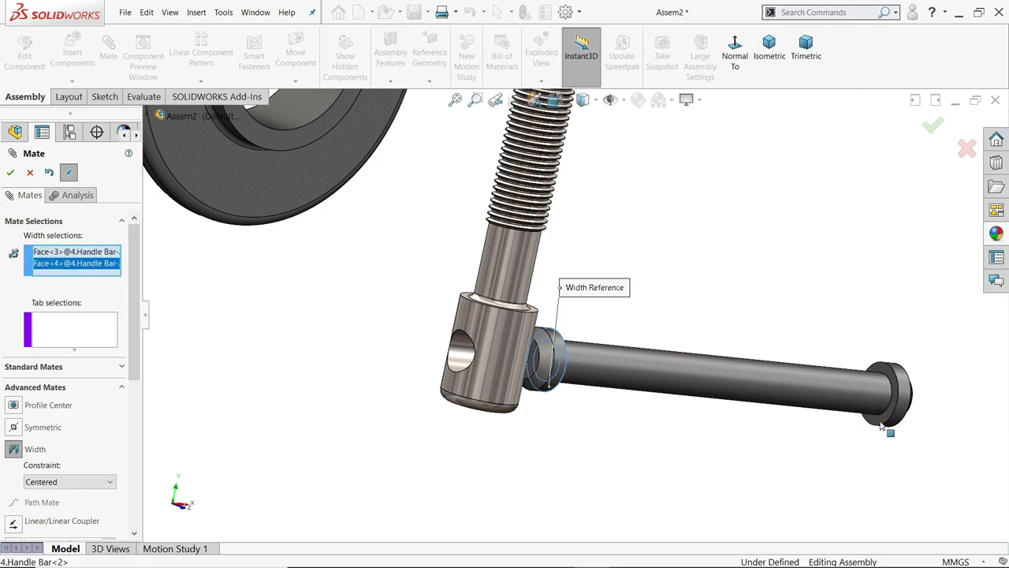
{"action": "left_click", "coordinate": [488, 389]}
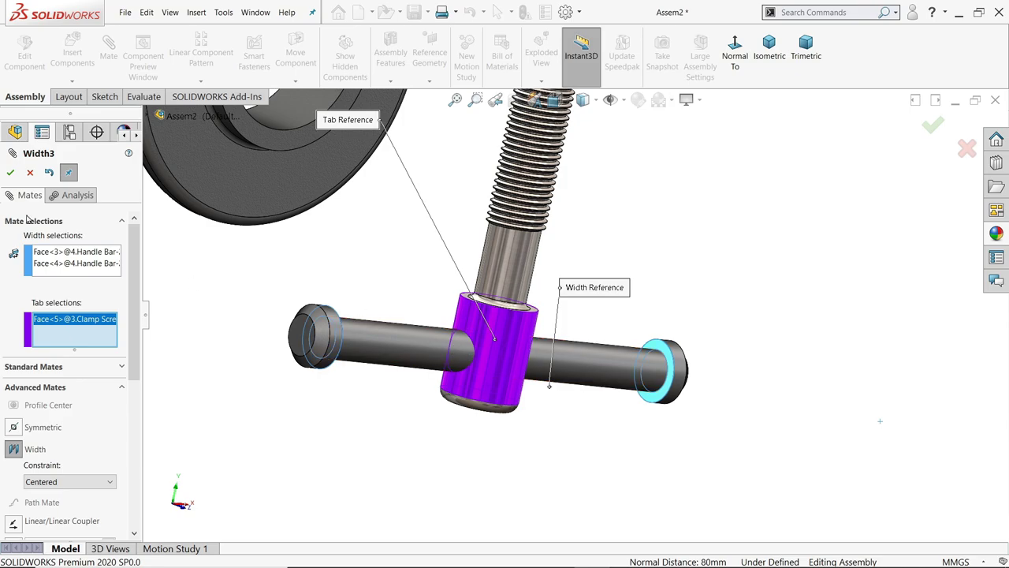
{"action": "key", "text": "Return"}
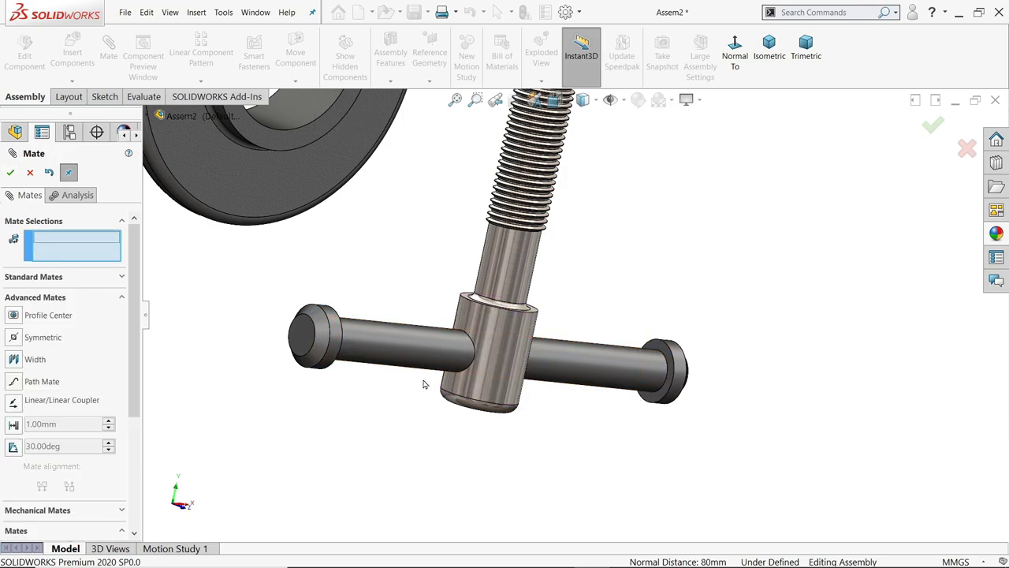
{"action": "middle_click_drag", "start_coordinate": [421, 383], "coordinate": [276, 365]}
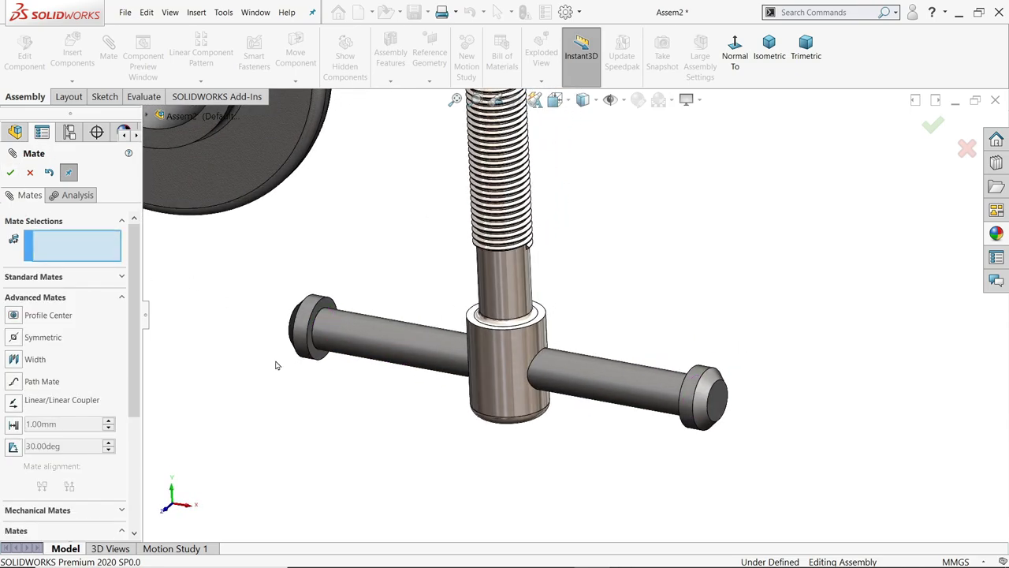
{"action": "left_click", "coordinate": [30, 173]}
- Add a Screw mate of 1 revolution/mm between the clamp arm boss's upper circular edge and the clamp screw's plain shank
{"action": "scroll", "coordinate": [496, 295], "scroll_direction": "up", "scroll_amount": 5}
{"action": "scroll", "coordinate": [555, 194], "scroll_direction": "down", "scroll_amount": 4}
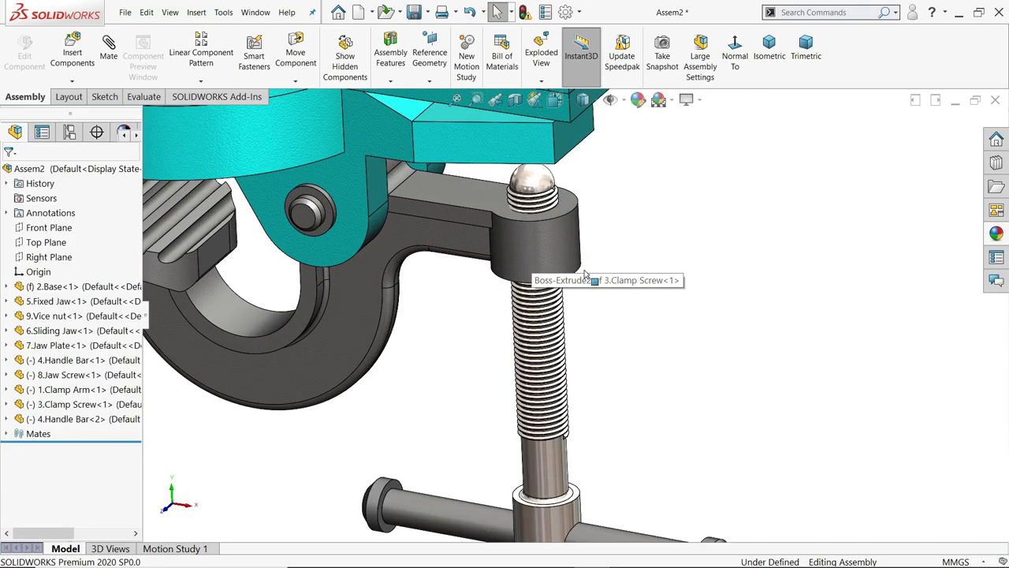
{"action": "scroll", "coordinate": [596, 276], "scroll_direction": "up", "scroll_amount": 1}
{"action": "scroll", "coordinate": [570, 335], "scroll_direction": "down", "scroll_amount": 2}
{"action": "middle_click_drag", "start_coordinate": [574, 313], "coordinate": [580, 304]}
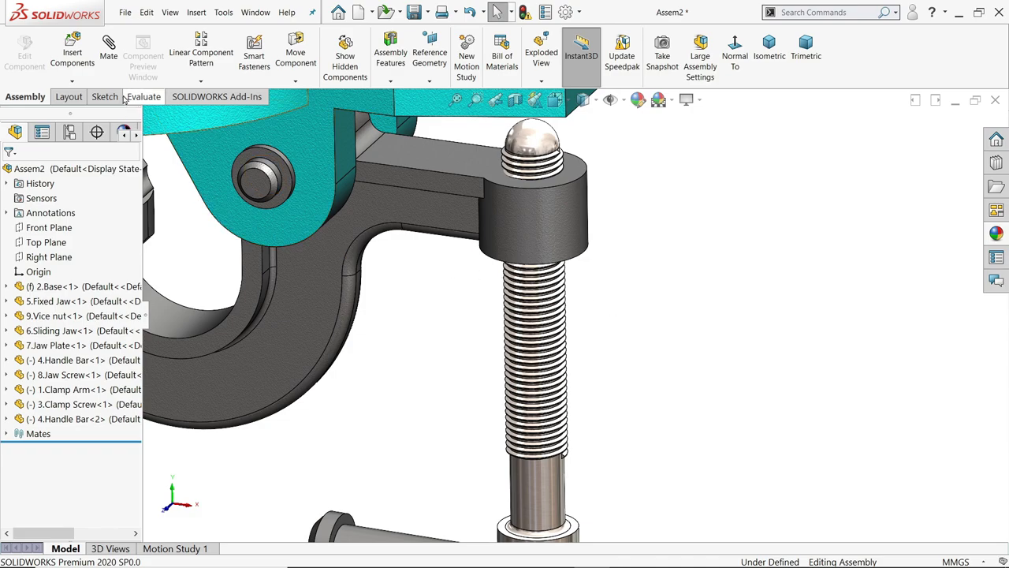
{"action": "left_click", "coordinate": [109, 49]}
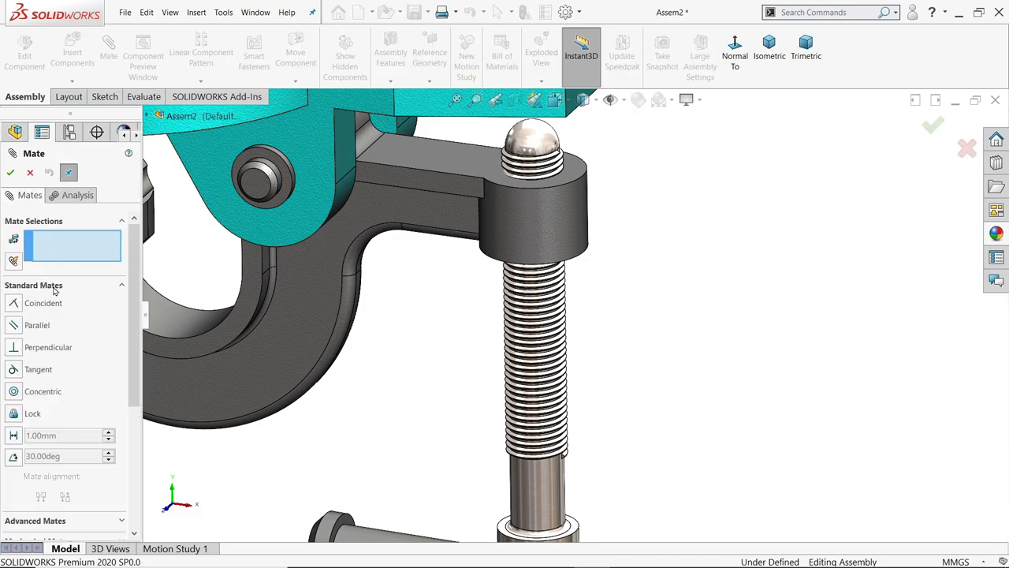
{"action": "left_click", "coordinate": [55, 285]}
{"action": "left_click", "coordinate": [34, 325]}
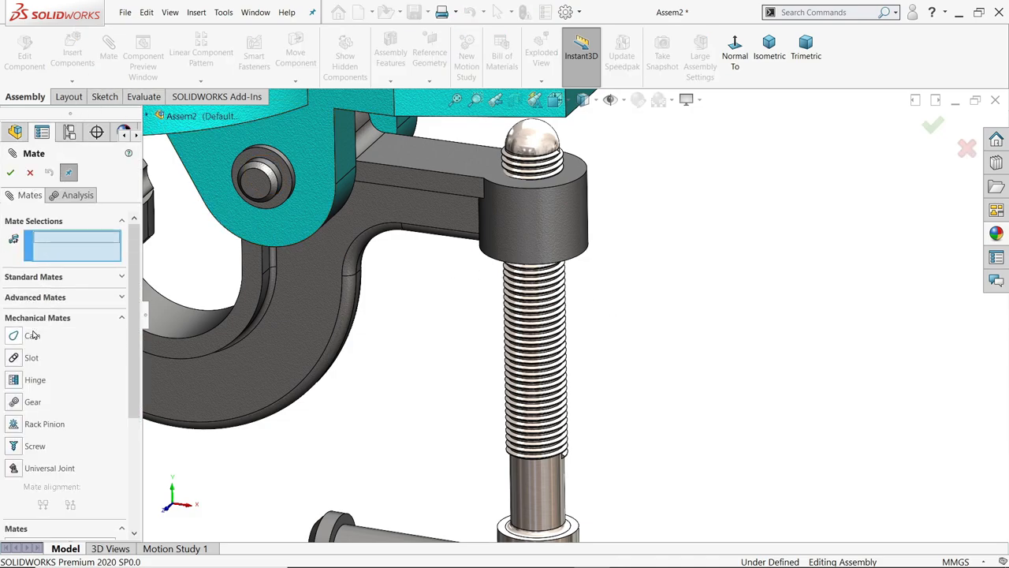
{"action": "left_click", "coordinate": [15, 446]}
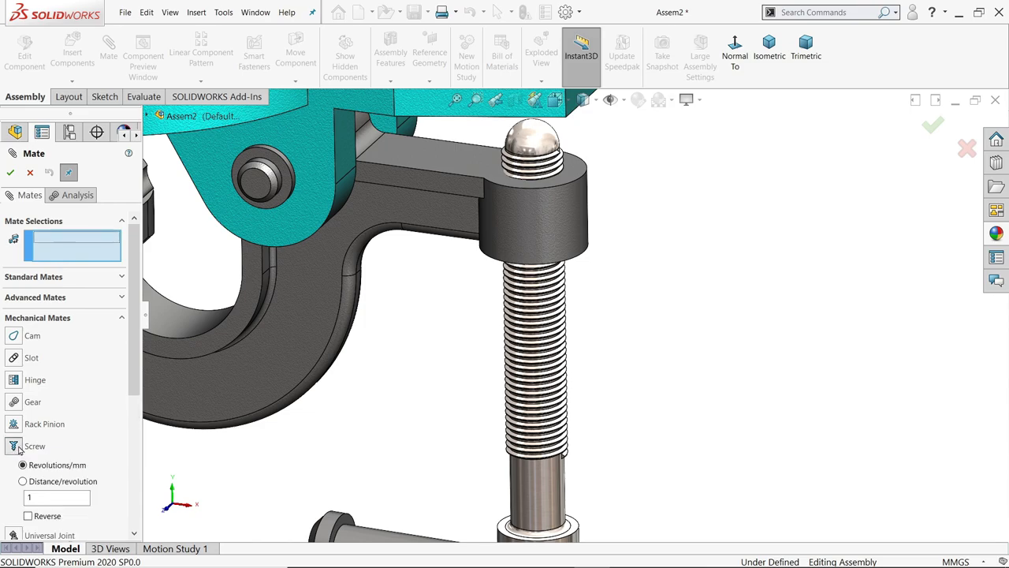
{"action": "left_click", "coordinate": [573, 187]}
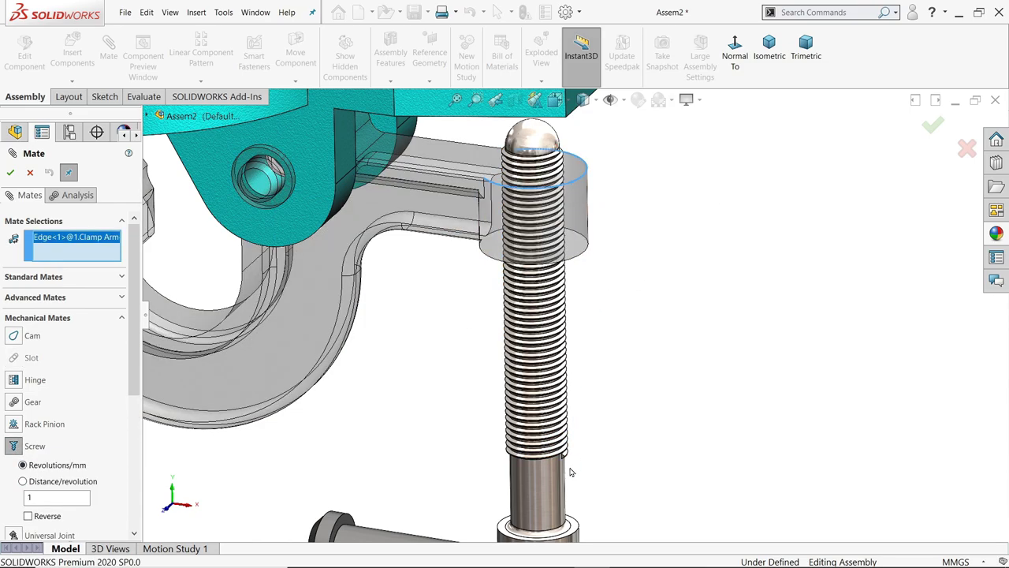
{"action": "left_click", "coordinate": [559, 482]}
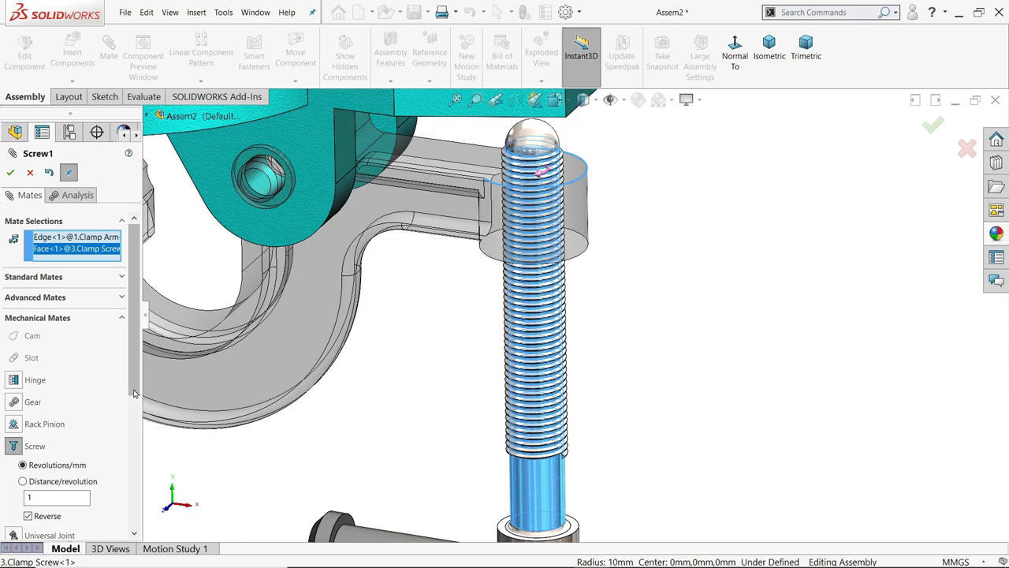
{"action": "scroll", "coordinate": [77, 425], "scroll_direction": "down", "scroll_amount": 3}
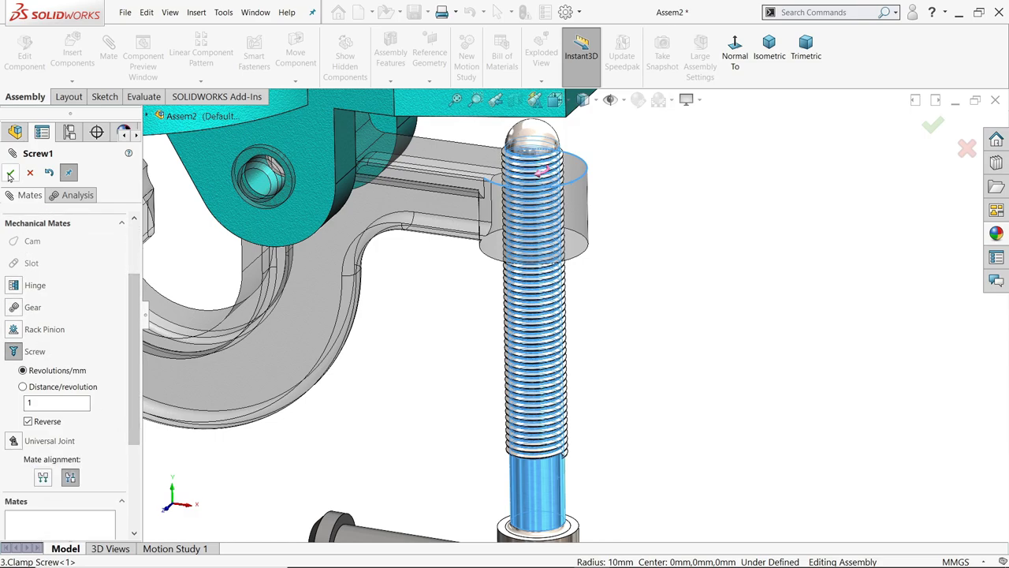
{"action": "left_click", "coordinate": [10, 172]}
{"action": "left_click", "coordinate": [30, 171]}
- Test-turn the clamp screw by its handle bar and fix the clamp arm in place
{"action": "scroll", "coordinate": [529, 329], "scroll_direction": "up", "scroll_amount": 3}
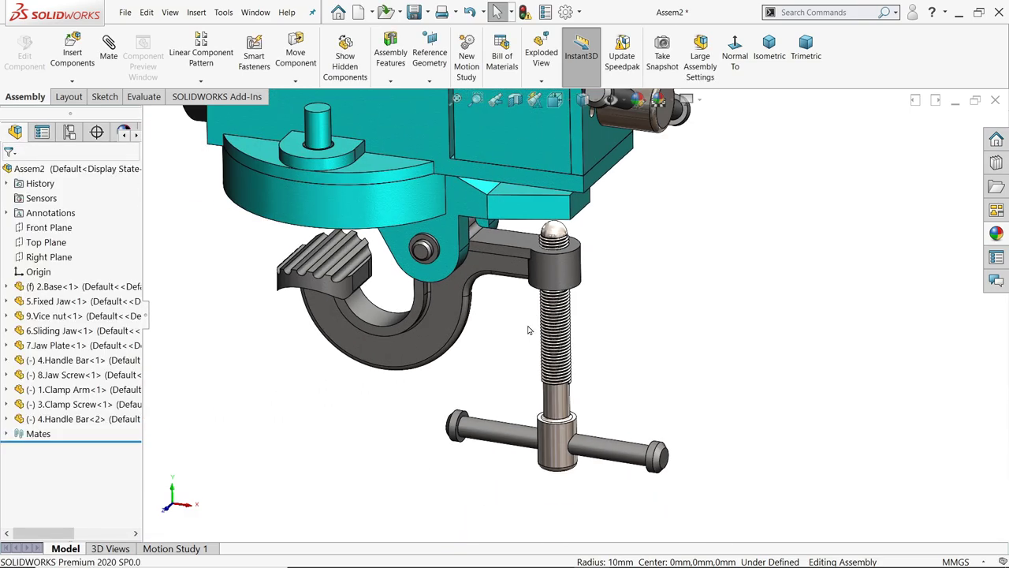
{"action": "left_click_drag", "start_coordinate": [573, 443], "coordinate": [553, 436]}
{"action": "right_click", "coordinate": [566, 272]}
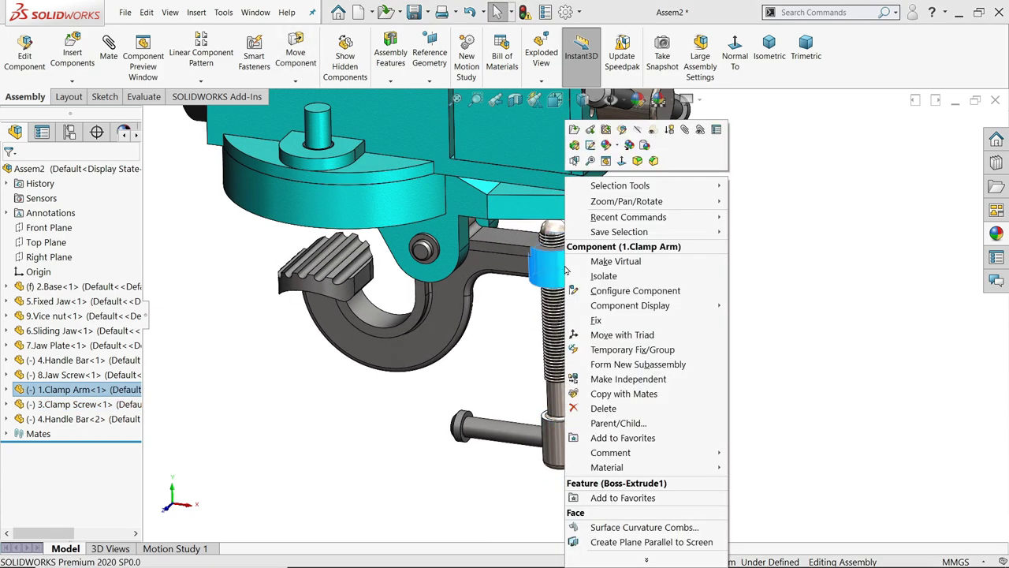
{"action": "left_click", "coordinate": [596, 320]}
- Rotate the clamp screw with its handle bar to drive its rounded tip up toward the underside of the base
{"action": "left_click", "coordinate": [585, 384]}
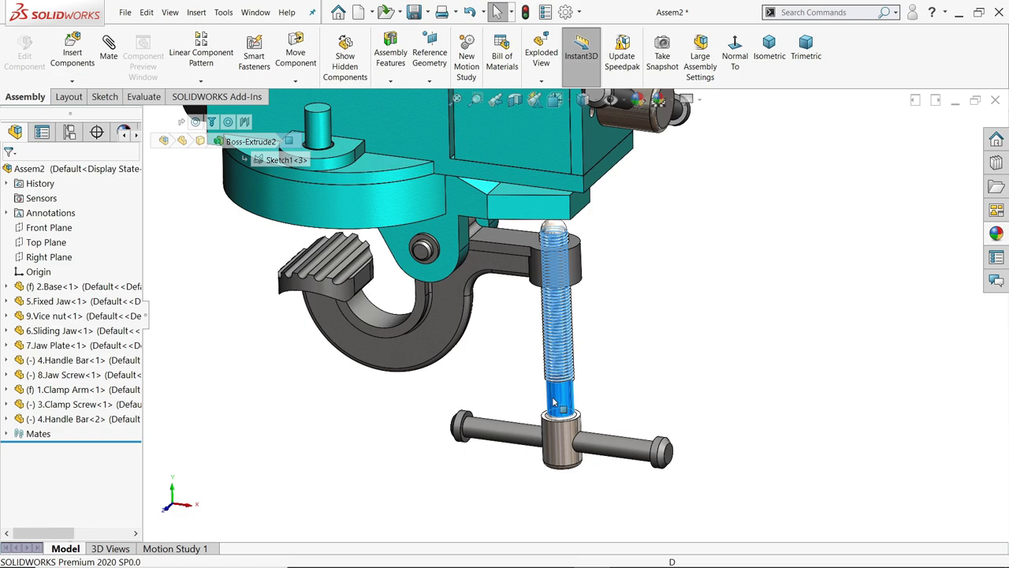
{"action": "left_click_drag", "start_coordinate": [584, 384], "coordinate": [564, 486]}
{"action": "left_click_drag", "start_coordinate": [631, 444], "coordinate": [556, 445]}
{"action": "mouse_move", "coordinate": [616, 348]}
{"action": "middle_mouse_down"}
{"action": "mouse_move", "coordinate": [612, 266]}
{"action": "mouse_move", "coordinate": [616, 350]}
{"action": "middle_mouse_up"}
{"action": "left_click", "coordinate": [616, 351]}
{"action": "scroll", "coordinate": [623, 347], "scroll_direction": "up", "scroll_amount": 5}
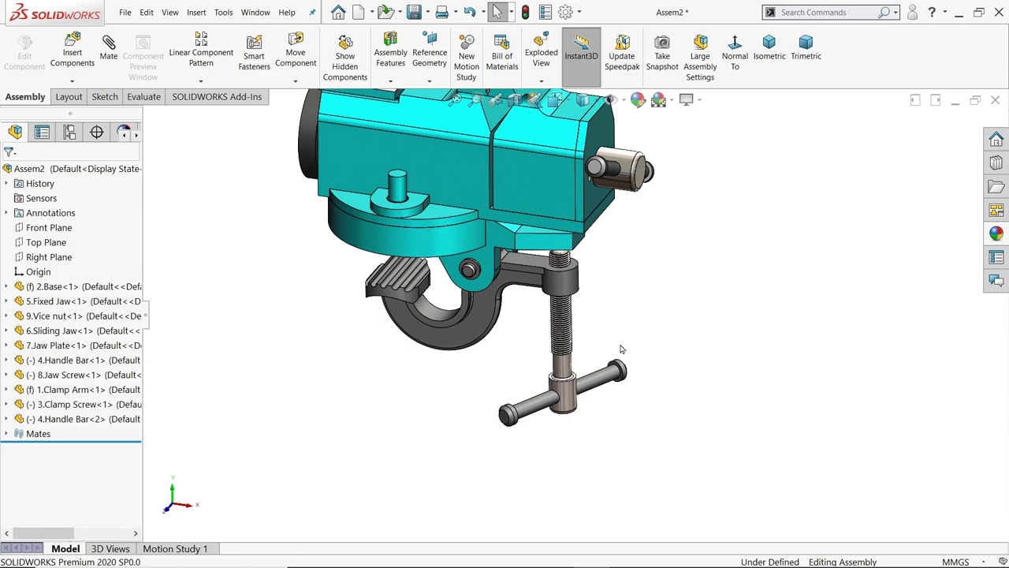
- Slide the sliding jaw away from the fixed jaw and cut a section view of the assembly along the Front Plane
{"action": "scroll", "coordinate": [554, 193], "scroll_direction": "down", "scroll_amount": 5}
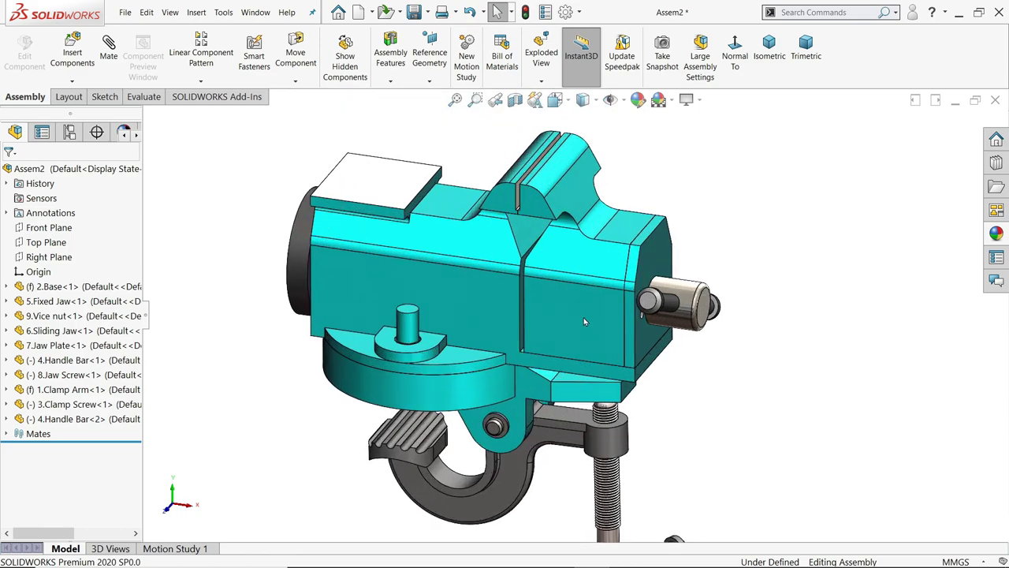
{"action": "left_click_drag", "start_coordinate": [585, 316], "coordinate": [757, 339]}
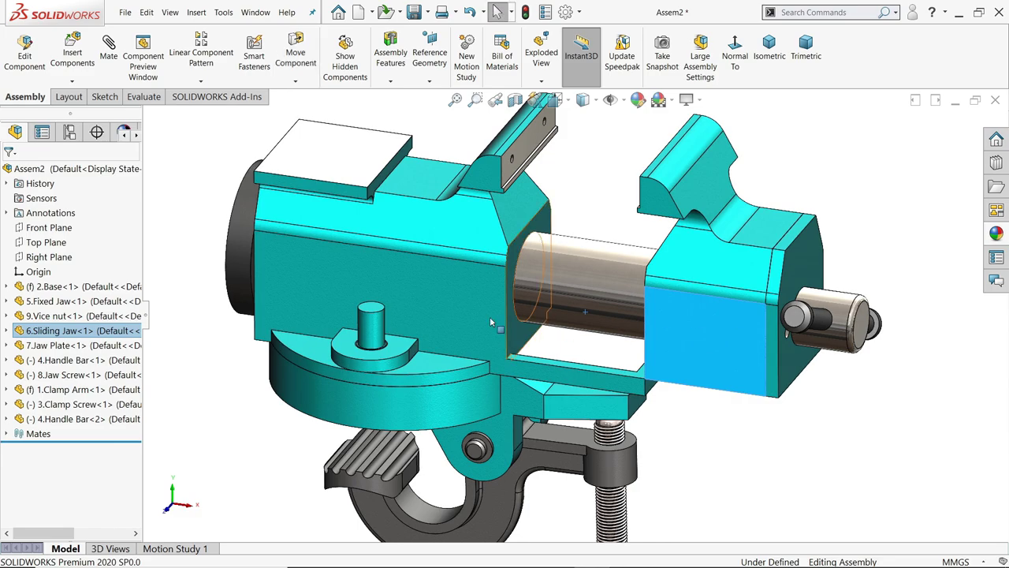
{"action": "left_click", "coordinate": [209, 225]}
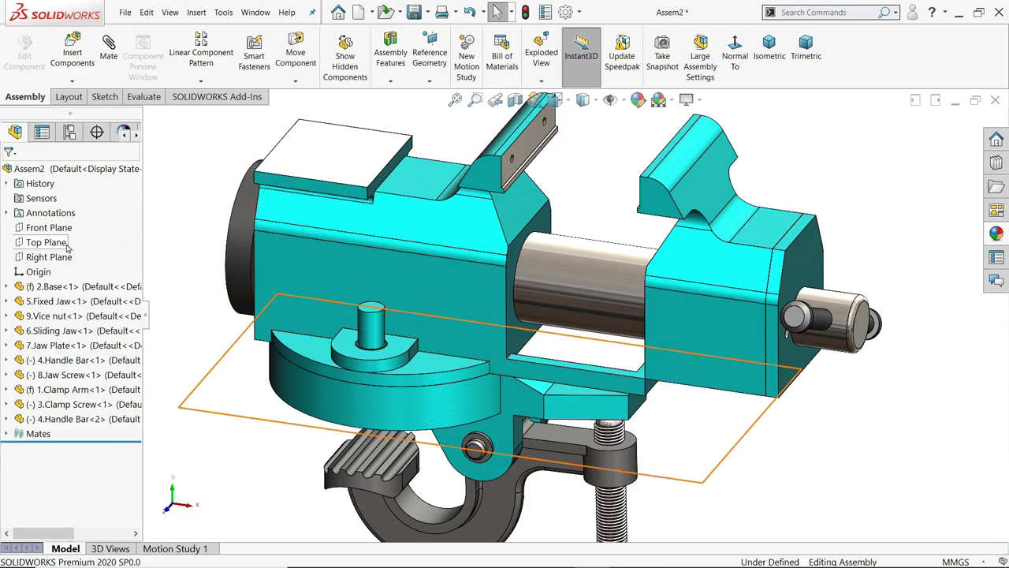
{"action": "left_click", "coordinate": [51, 228]}
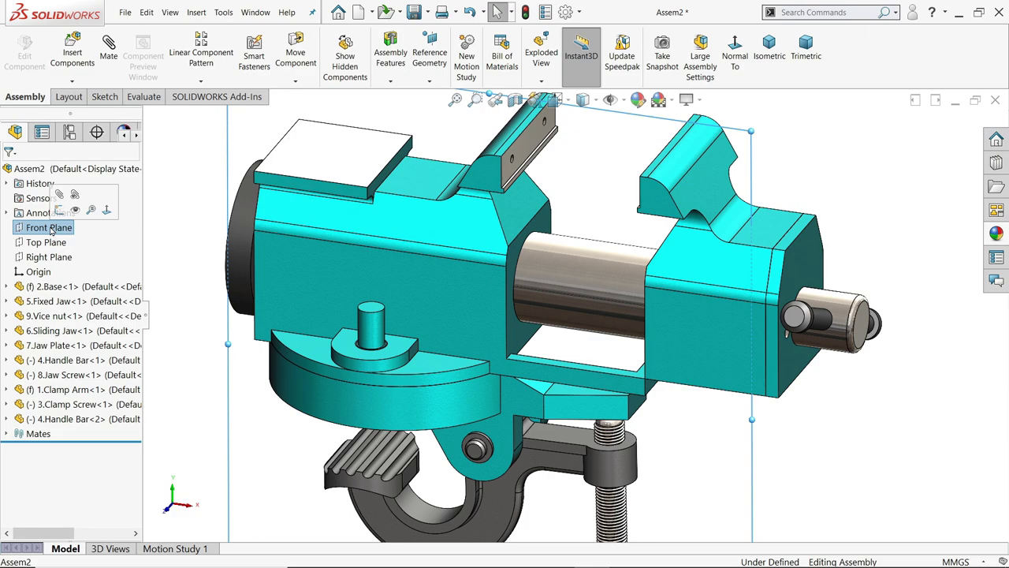
{"action": "left_click", "coordinate": [514, 100]}
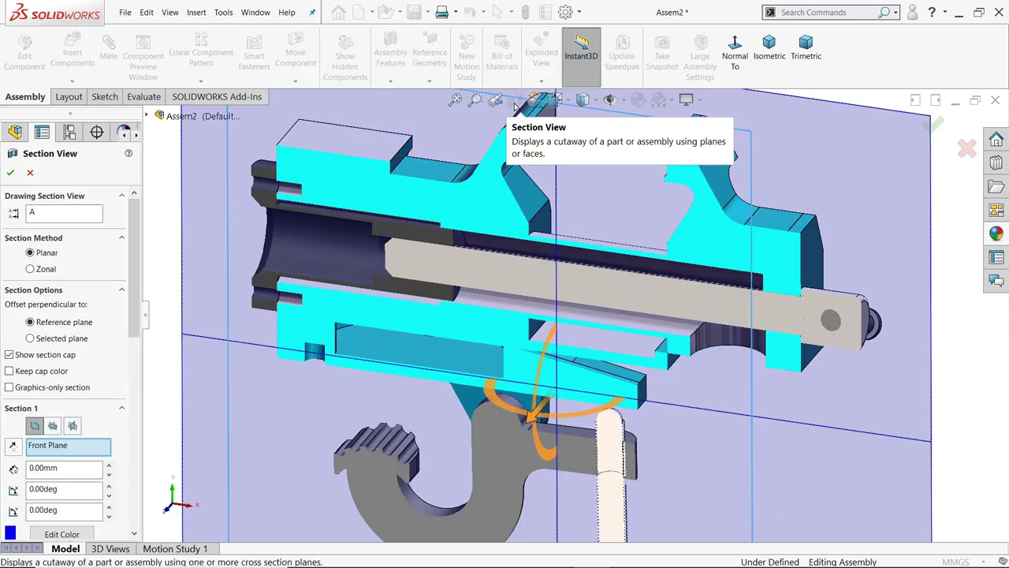
{"action": "left_click", "coordinate": [10, 173]}
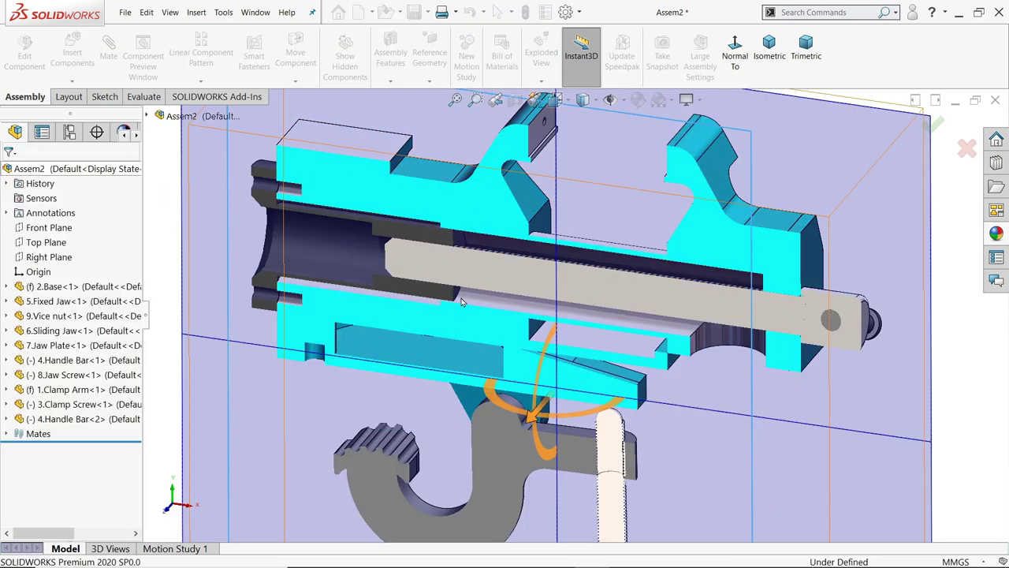
- Add a Screw mate of 1 revolution/mm between the jaw screw's threaded cylindrical face and the circular edge of the vice nut's hole
{"action": "scroll", "coordinate": [508, 300], "scroll_direction": "up", "scroll_amount": 2}
{"action": "scroll", "coordinate": [622, 279], "scroll_direction": "down", "scroll_amount": 3}
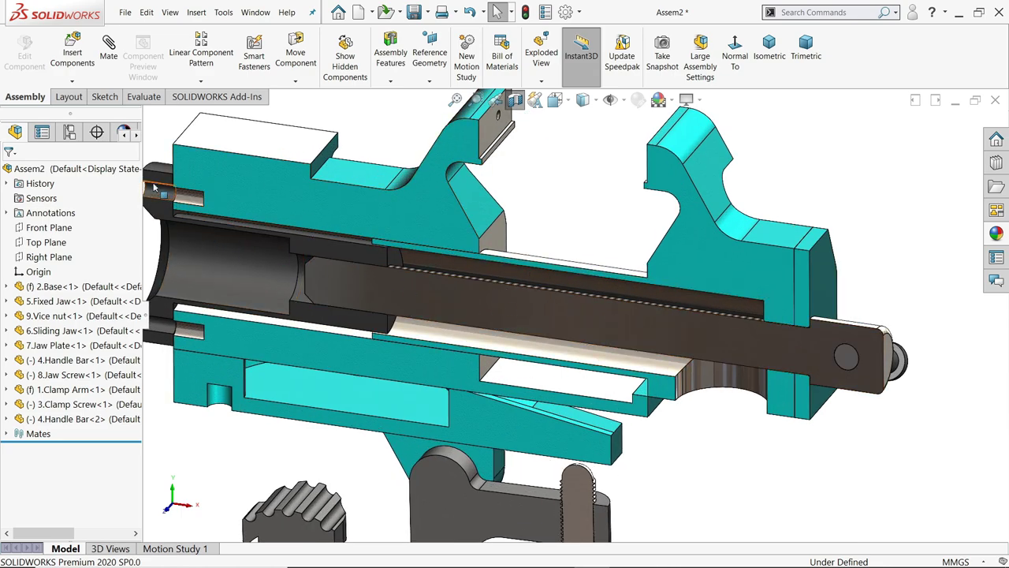
{"action": "left_click", "coordinate": [109, 55]}
{"action": "left_click", "coordinate": [56, 288]}
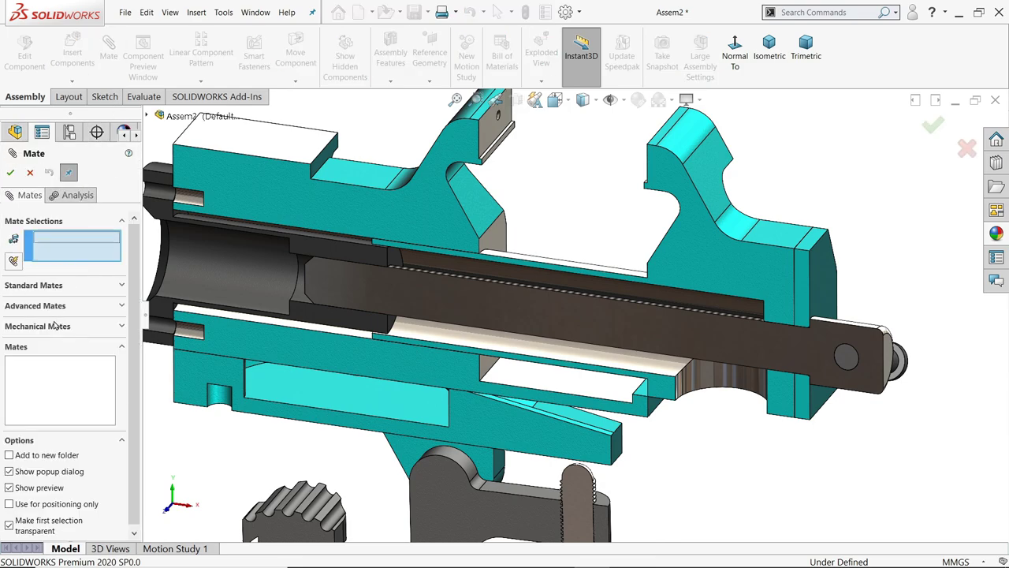
{"action": "left_click", "coordinate": [41, 332]}
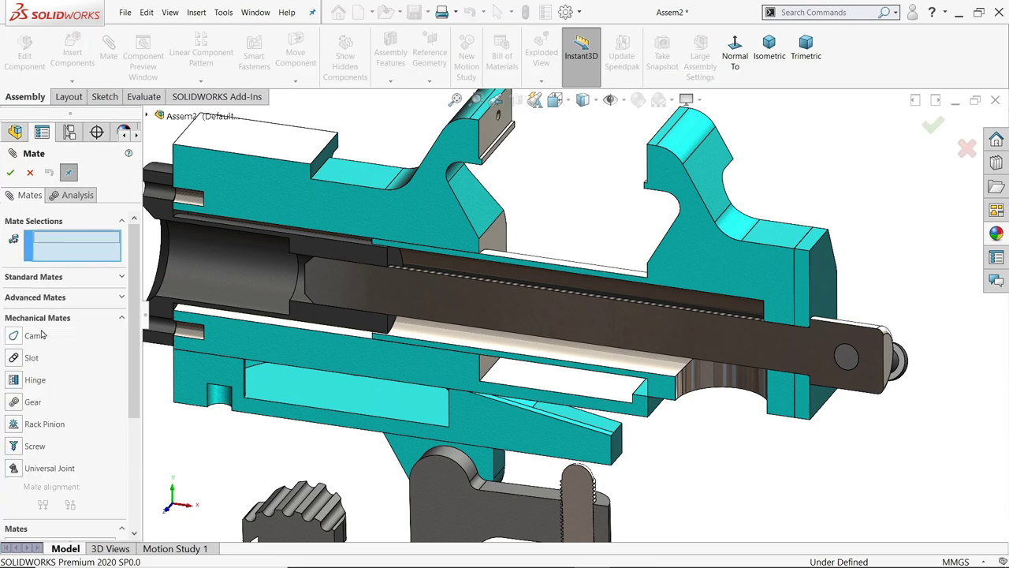
{"action": "left_click", "coordinate": [15, 446]}
{"action": "scroll", "coordinate": [726, 430], "scroll_direction": "up", "scroll_amount": 1}
{"action": "scroll", "coordinate": [749, 370], "scroll_direction": "down", "scroll_amount": 4}
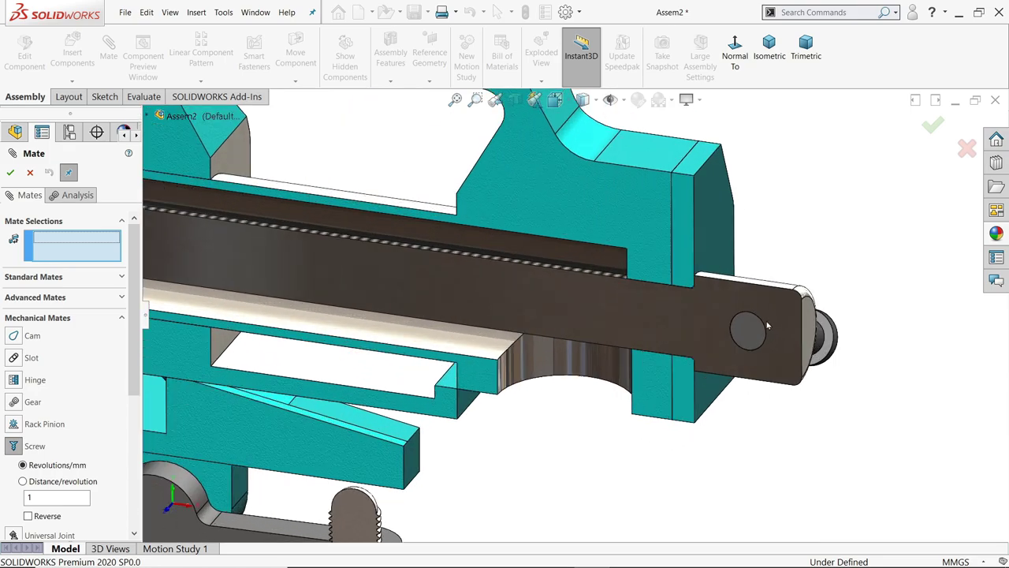
{"action": "scroll", "coordinate": [808, 236], "scroll_direction": "down", "scroll_amount": 1}
{"action": "scroll", "coordinate": [618, 282], "scroll_direction": "down", "scroll_amount": 3}
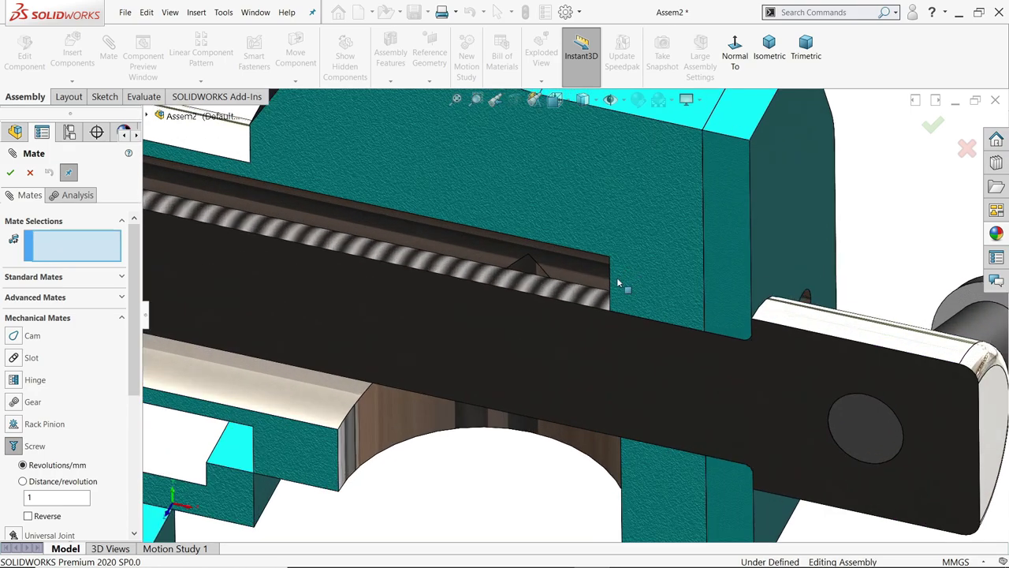
{"action": "left_click", "coordinate": [570, 296]}
{"action": "scroll", "coordinate": [570, 296], "scroll_direction": "up", "scroll_amount": 8}
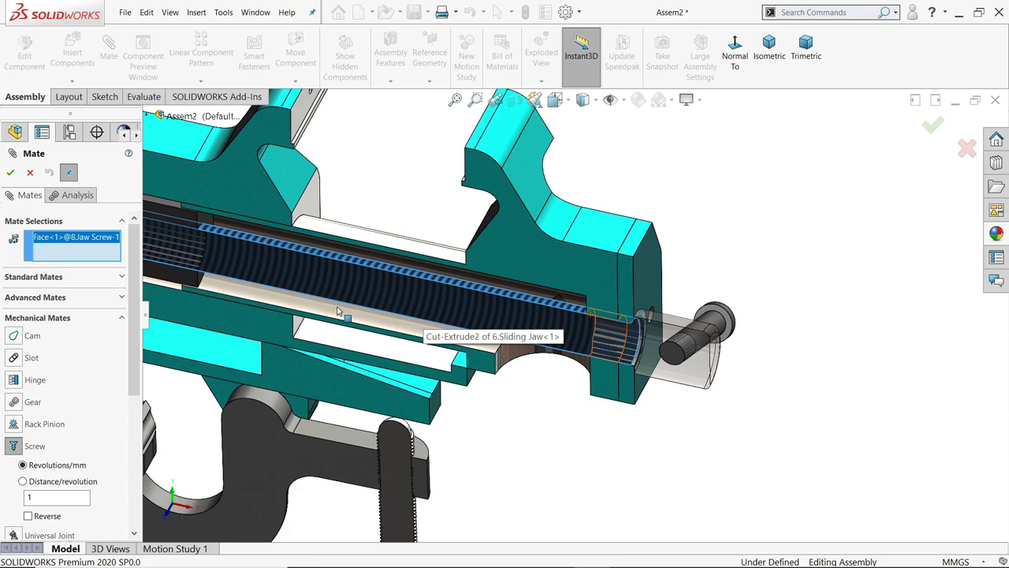
{"action": "scroll", "coordinate": [339, 308], "scroll_direction": "down", "scroll_amount": 6}
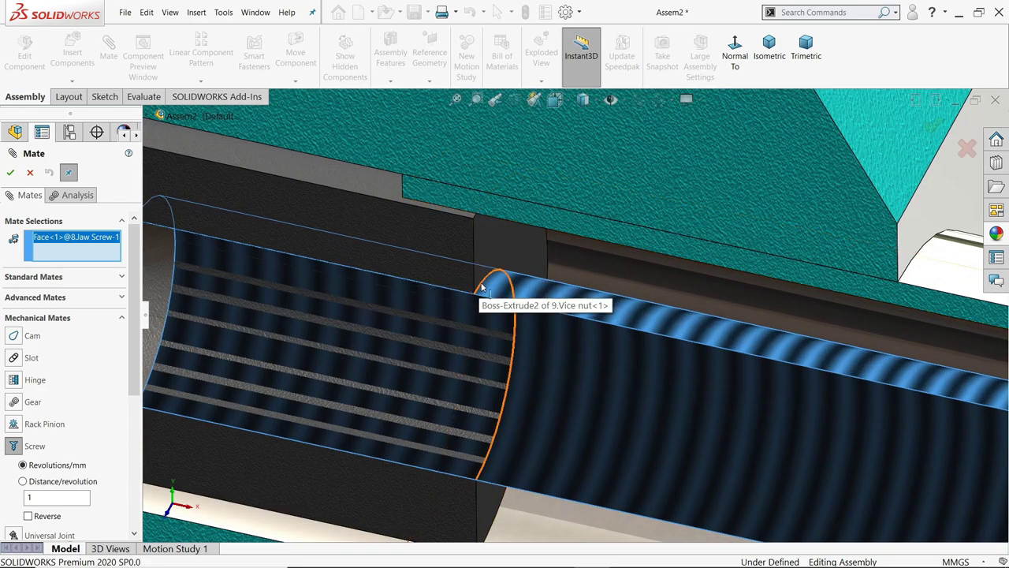
{"action": "left_click", "coordinate": [483, 288]}
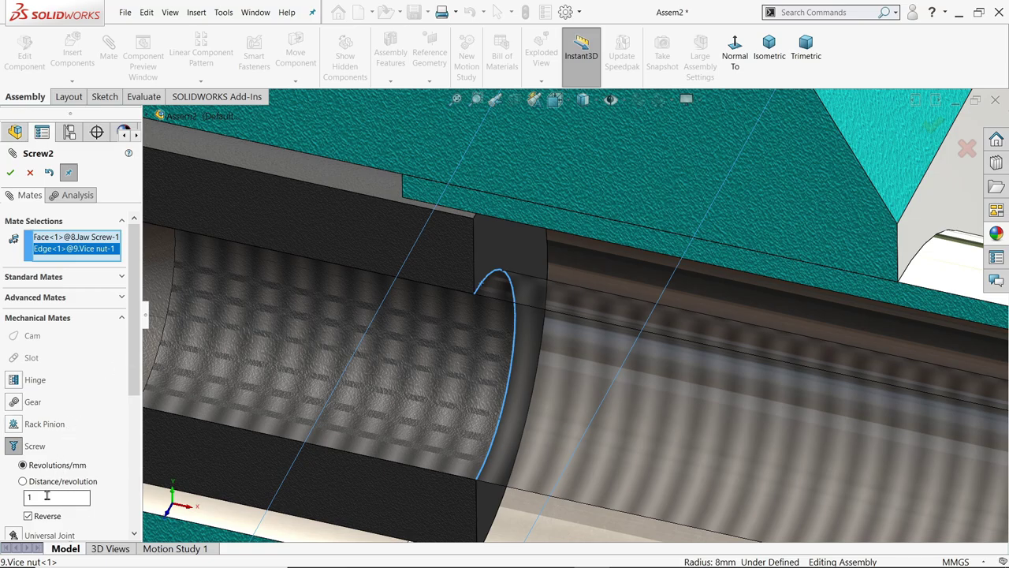
{"action": "left_click", "coordinate": [10, 173]}
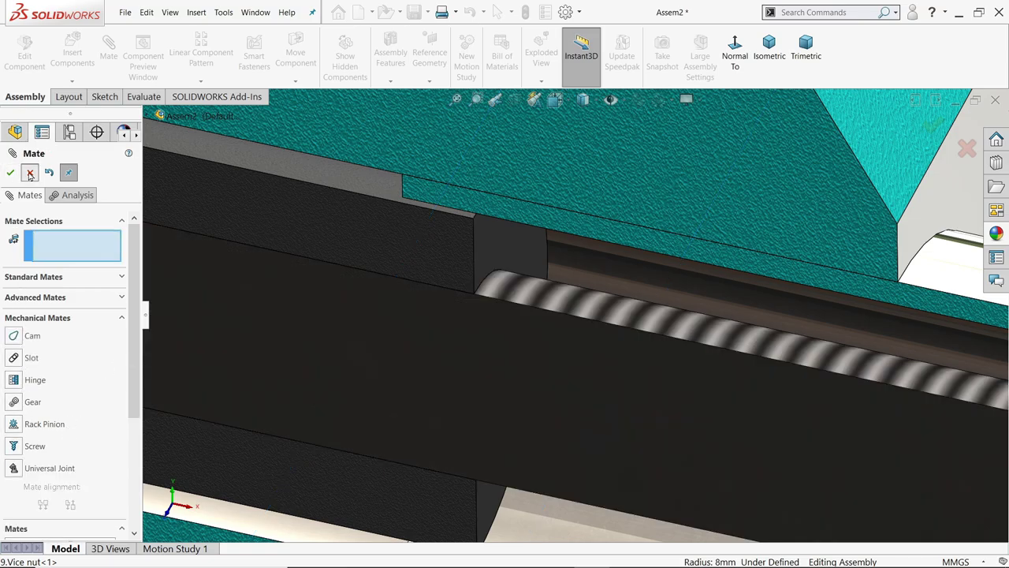
{"action": "left_click", "coordinate": [29, 173]}
- Slide the sliding jaw closed against the fixed jaw, try turning the jaw screw, and turn off the section view
{"action": "scroll", "coordinate": [236, 241], "scroll_direction": "up", "scroll_amount": 8}
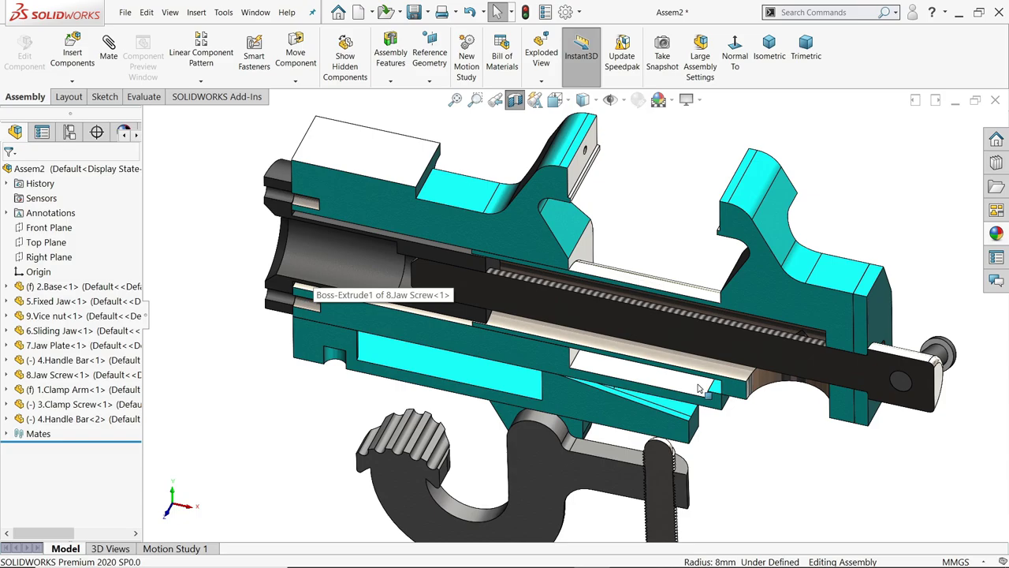
{"action": "scroll", "coordinate": [697, 387], "scroll_direction": "up", "scroll_amount": 2}
{"action": "scroll", "coordinate": [704, 367], "scroll_direction": "down", "scroll_amount": 2}
{"action": "left_click_drag", "start_coordinate": [753, 281], "coordinate": [554, 268]}
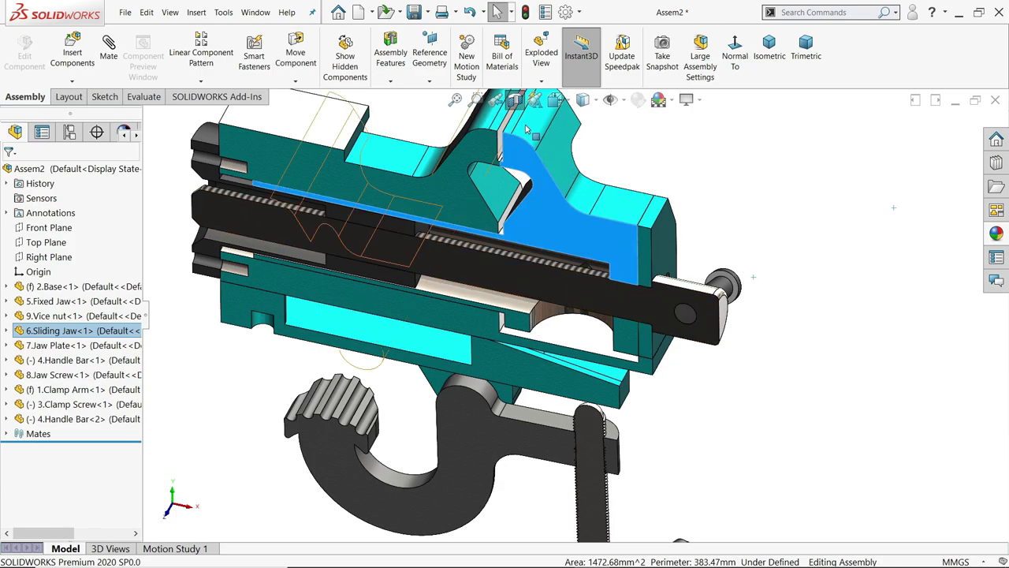
{"action": "left_click", "coordinate": [723, 293]}
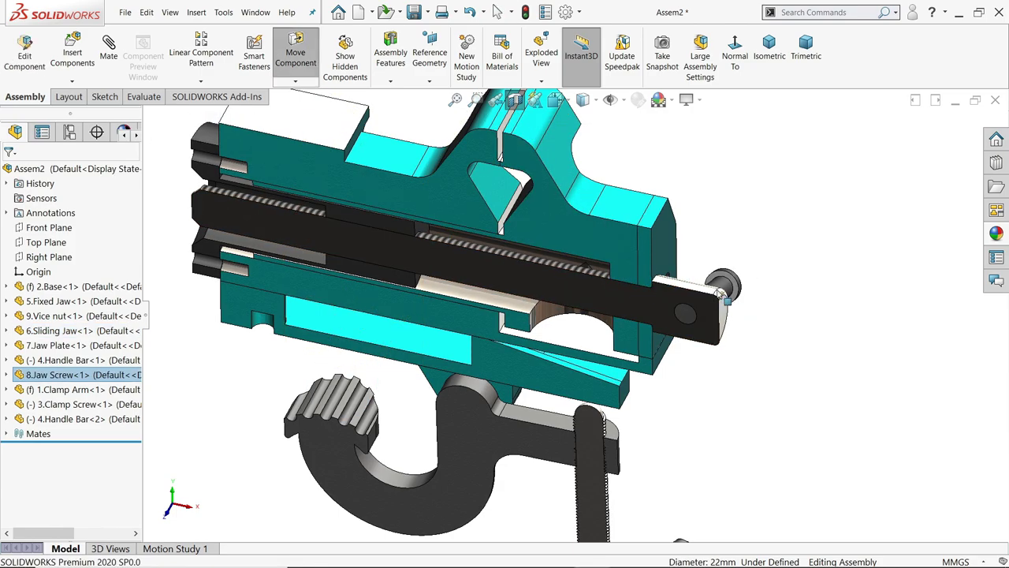
{"action": "left_click_drag", "start_coordinate": [695, 337], "coordinate": [587, 179]}
{"action": "left_click", "coordinate": [514, 100]}
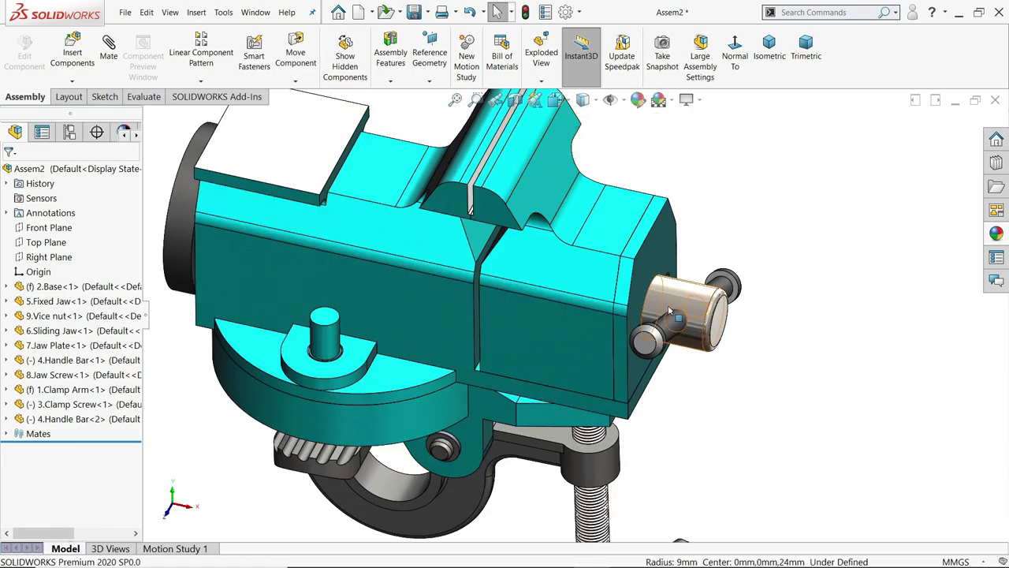
- Rotate the jaw screw to open the jaws partway, leaving its handle bar roughly vertical
{"action": "left_click_drag", "start_coordinate": [704, 303], "coordinate": [631, 372]}
{"action": "left_click", "coordinate": [170, 363]}
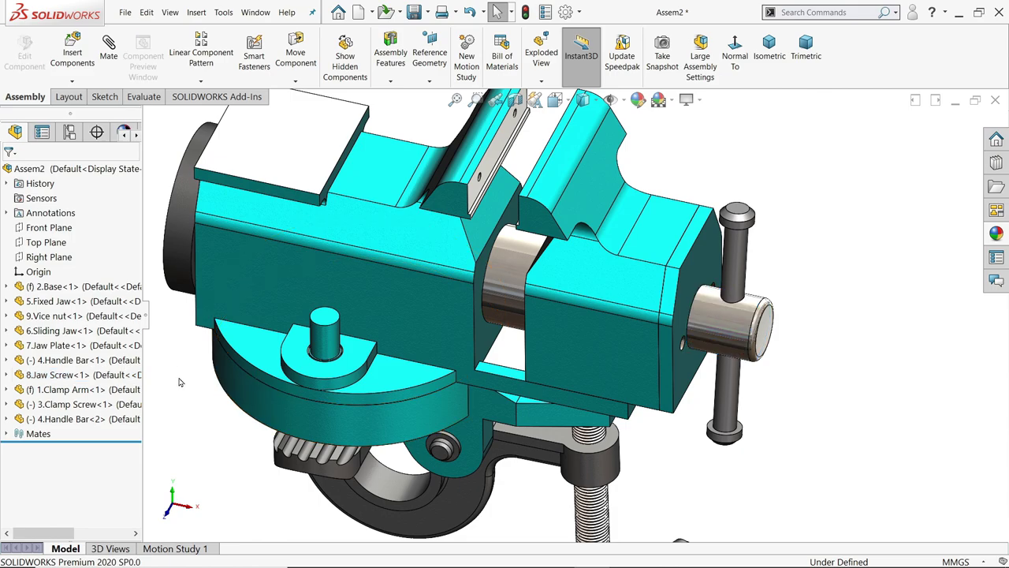
{"action": "scroll", "coordinate": [180, 378], "scroll_direction": "up", "scroll_amount": 4}
{"action": "mouse_move", "coordinate": [257, 365]}
{"action": "middle_mouse_down"}
{"action": "mouse_move", "coordinate": [249, 327]}
{"action": "mouse_move", "coordinate": [248, 354]}
{"action": "middle_mouse_up"}
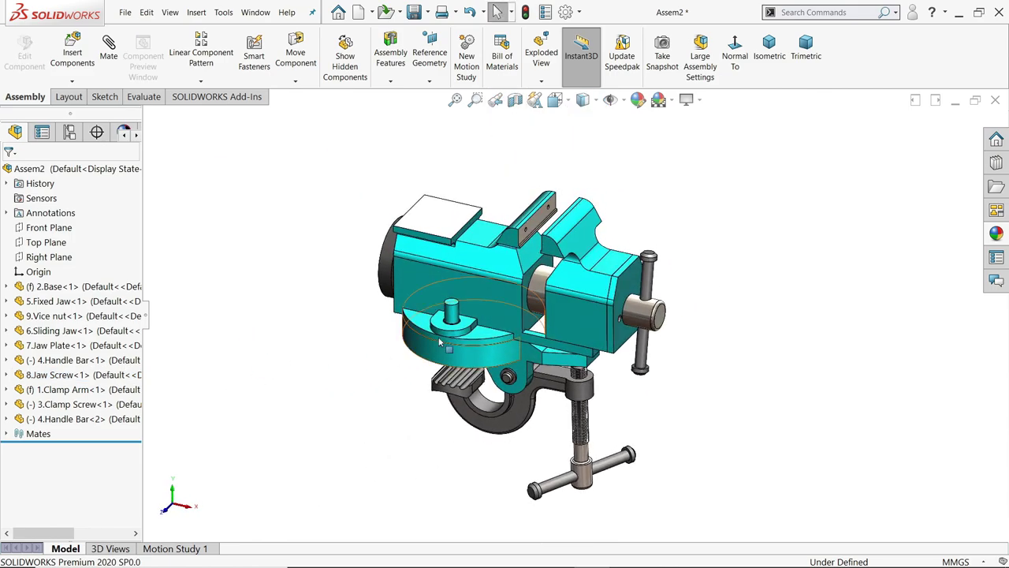
- Browse the Toolbox library to the ANSI Metric hex nuts
{"action": "scroll", "coordinate": [411, 348], "scroll_direction": "down", "scroll_amount": 4}
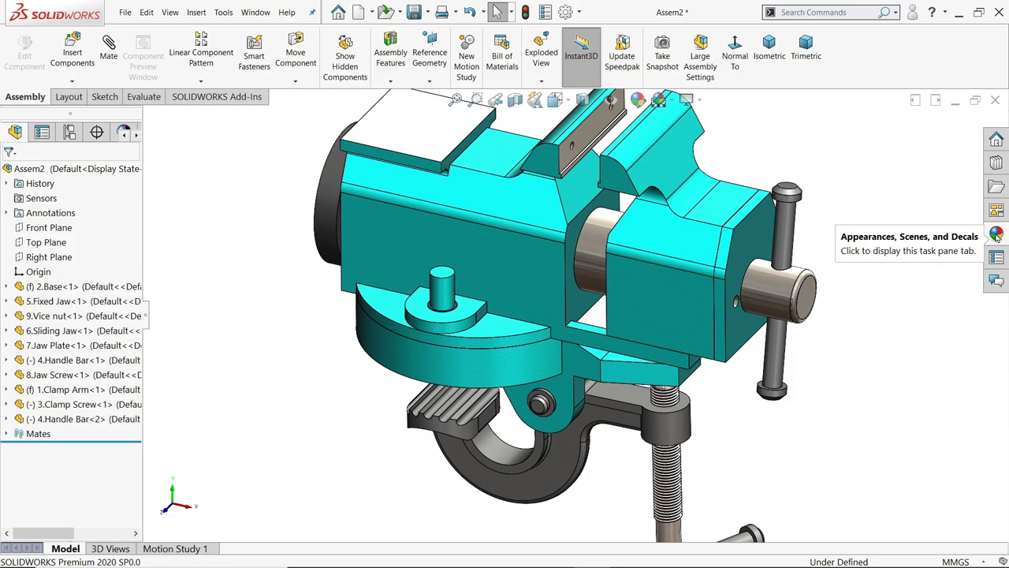
{"action": "left_click", "coordinate": [997, 164]}
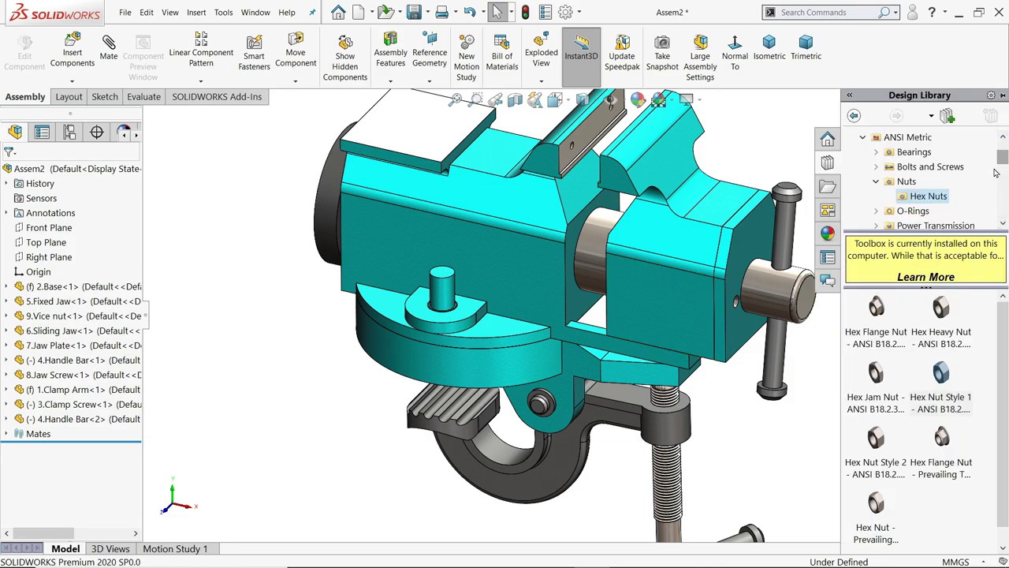
{"action": "scroll", "coordinate": [895, 160], "scroll_direction": "up", "scroll_amount": 2}
{"action": "left_click", "coordinate": [886, 138]}
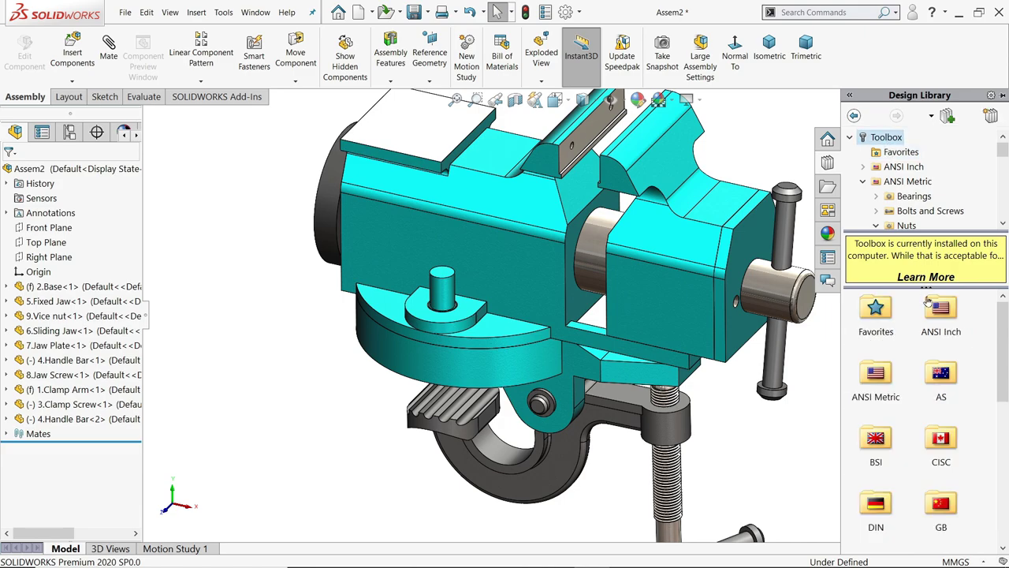
{"action": "double_click", "coordinate": [876, 375]}
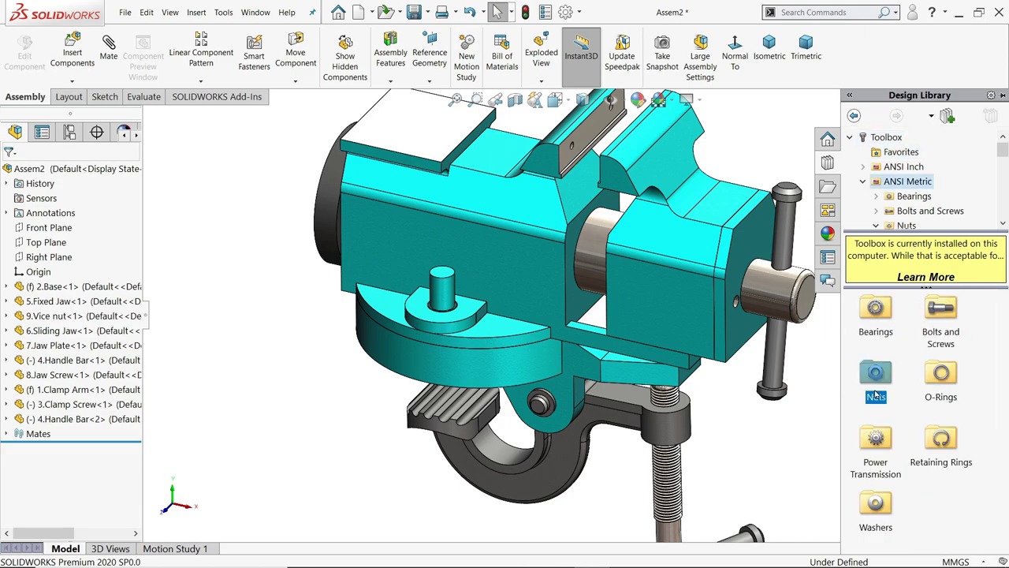
{"action": "double_click", "coordinate": [876, 394]}
{"action": "double_click", "coordinate": [875, 312]}
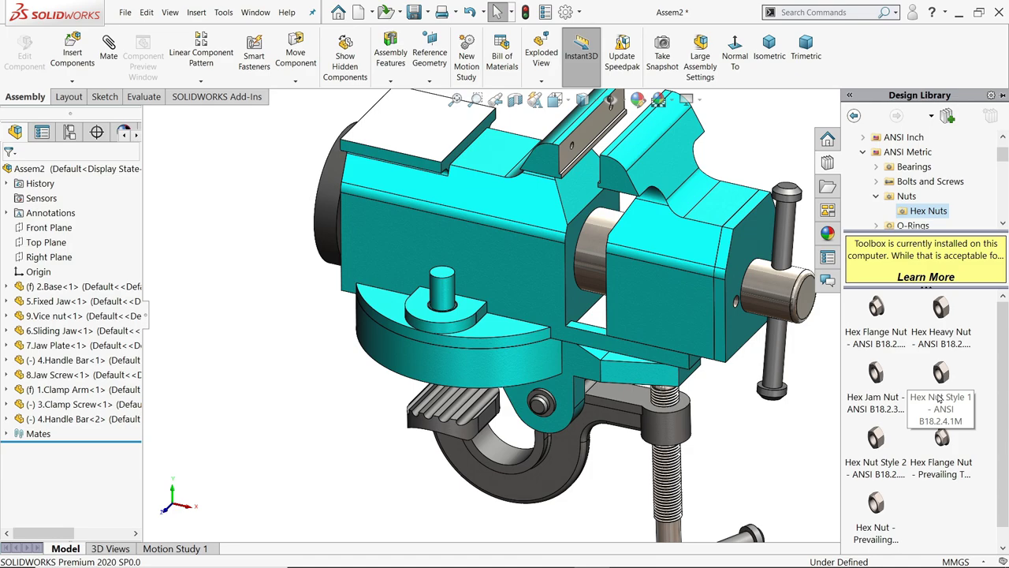
- Place an M10 Hex Nut Style 1 on the base stud beside the fixed jaw, with Double Chamfer finish and Schematic thread display
{"action": "scroll", "coordinate": [454, 311], "scroll_direction": "down", "scroll_amount": 3}
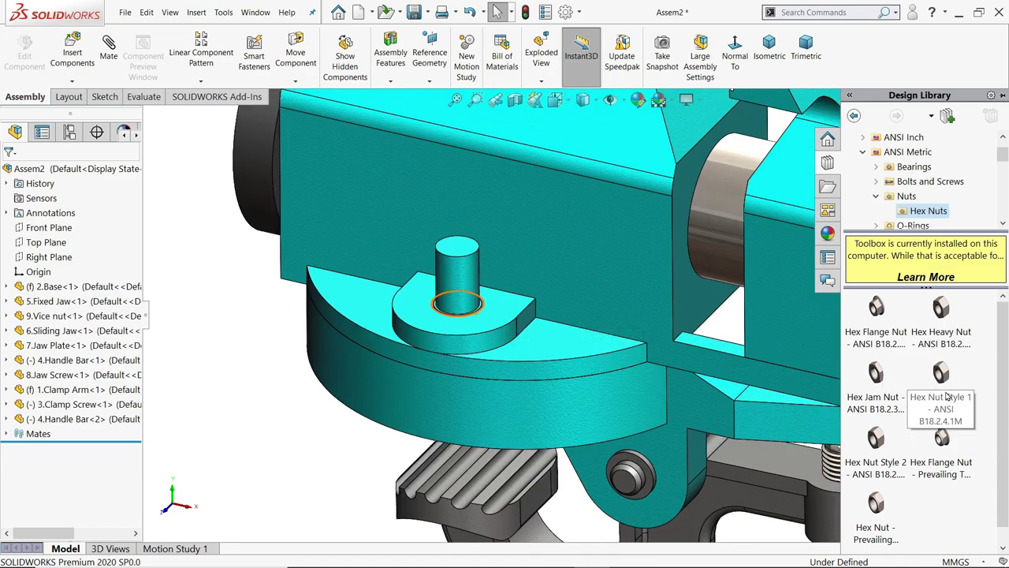
{"action": "left_click_drag", "start_coordinate": [946, 397], "coordinate": [473, 317]}
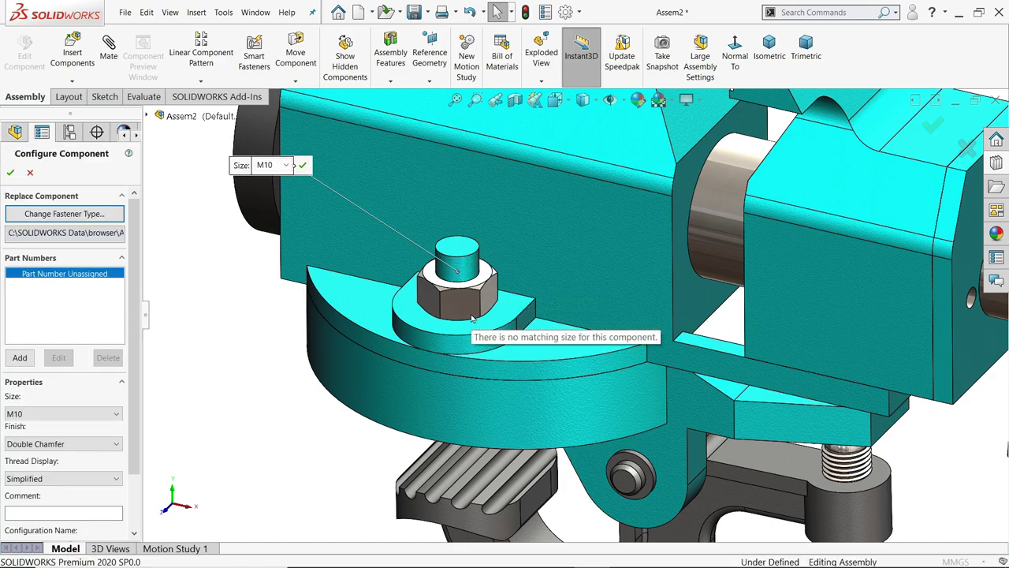
{"action": "mouse_move", "coordinate": [428, 368]}
{"action": "middle_mouse_down"}
{"action": "mouse_move", "coordinate": [439, 286]}
{"action": "mouse_move", "coordinate": [432, 367]}
{"action": "middle_mouse_up"}
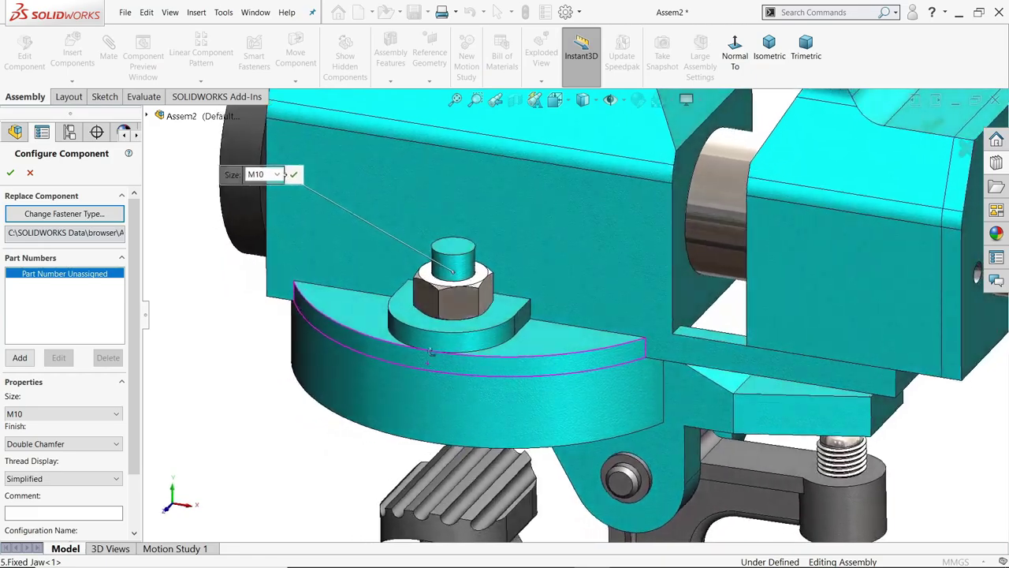
{"action": "left_click", "coordinate": [24, 417]}
{"action": "left_click", "coordinate": [23, 418]}
{"action": "left_click_drag", "start_coordinate": [132, 419], "coordinate": [131, 466]}
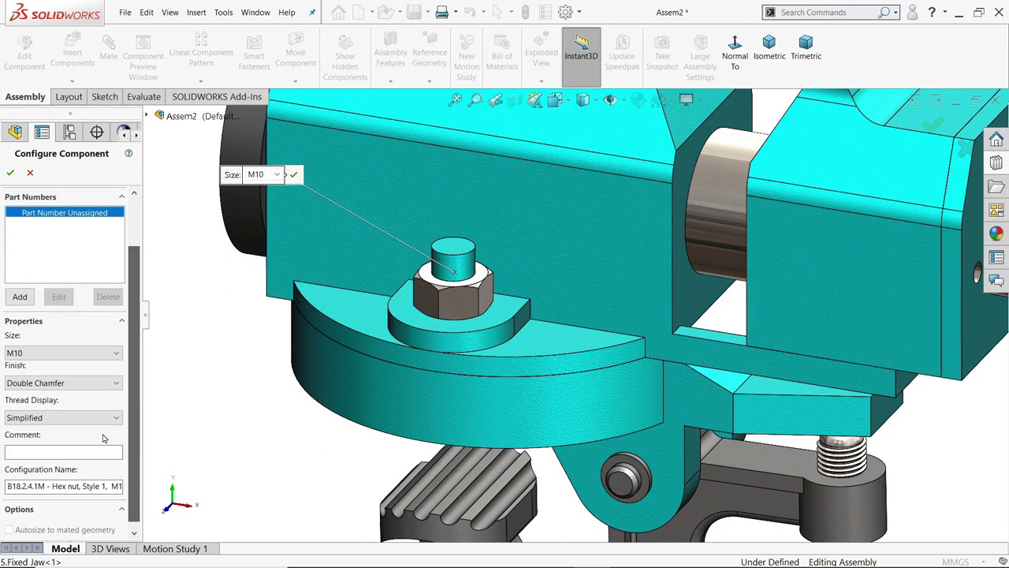
{"action": "left_click", "coordinate": [53, 421]}
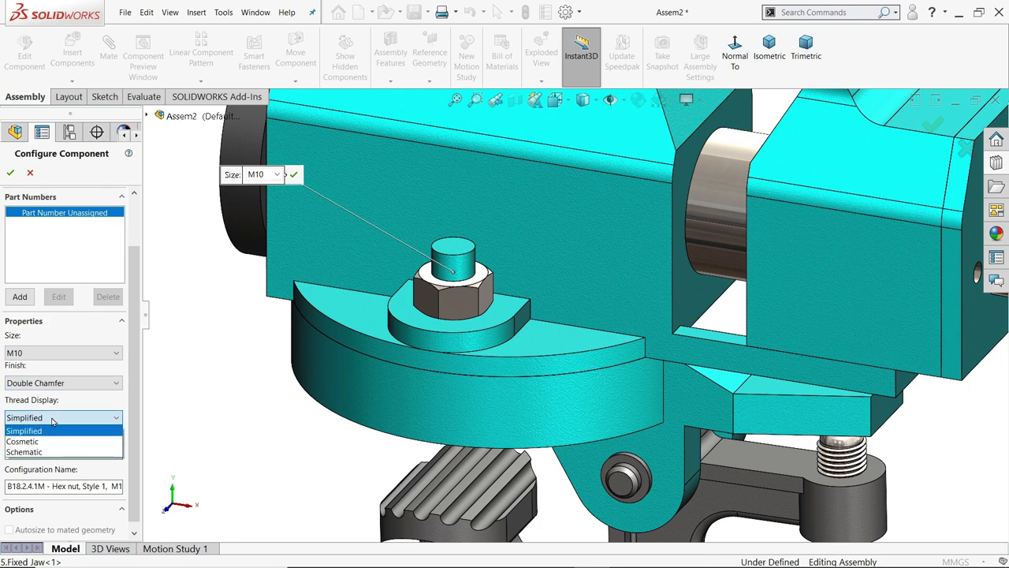
{"action": "left_click", "coordinate": [37, 452]}
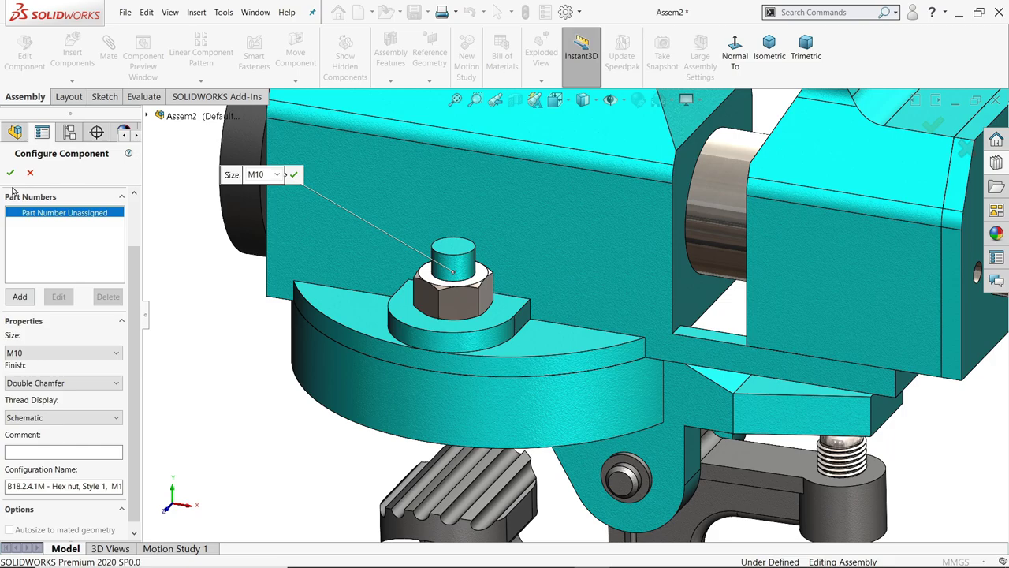
{"action": "left_click", "coordinate": [293, 174]}
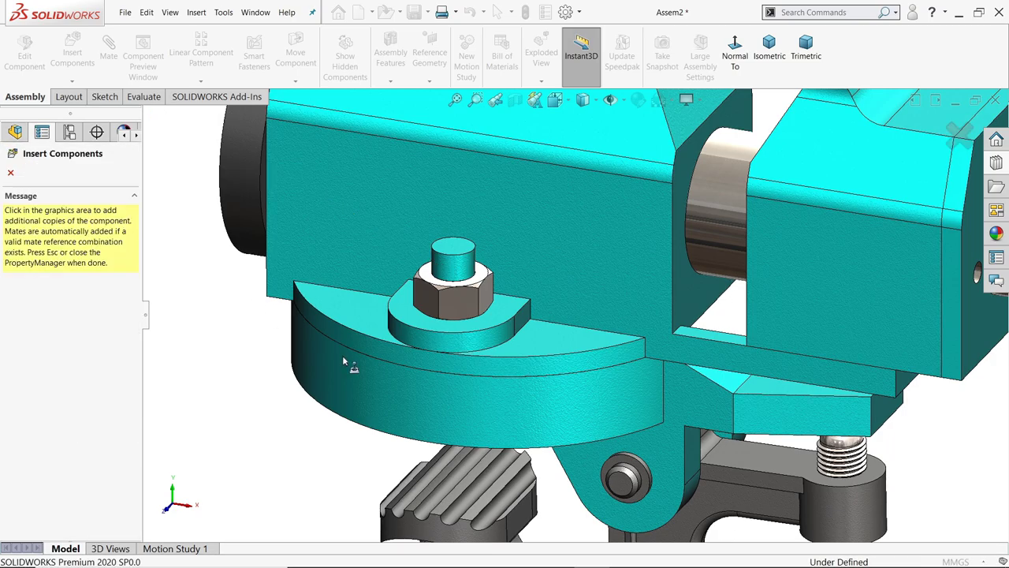
- Place a second copy of the hex nut on the stud at the opposite side of the base and finish inserting
{"action": "scroll", "coordinate": [366, 365], "scroll_direction": "up", "scroll_amount": 3}
{"action": "middle_click_drag", "start_coordinate": [426, 288], "coordinate": [288, 280]}
{"action": "scroll", "coordinate": [262, 299], "scroll_direction": "down", "scroll_amount": 4}
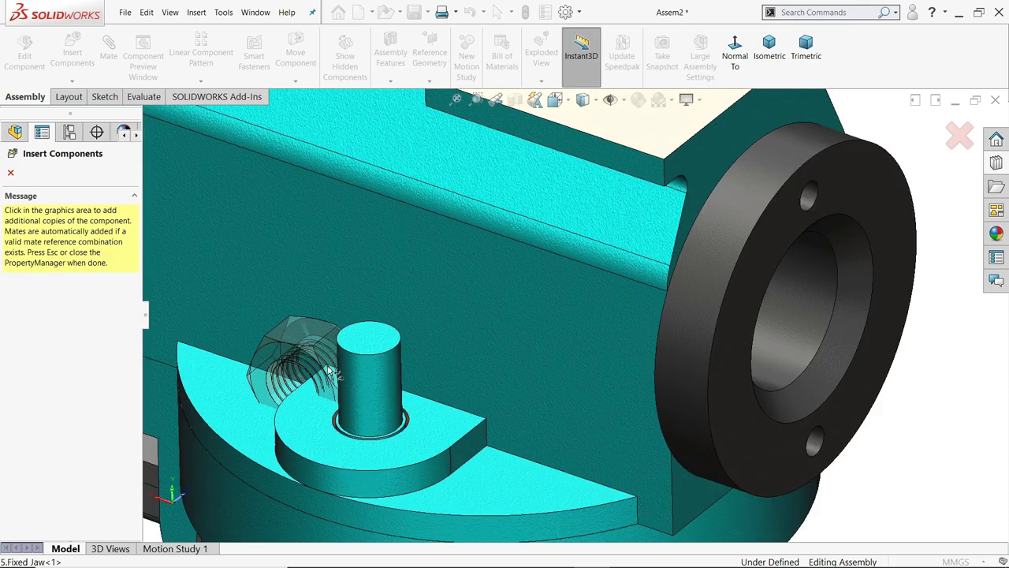
{"action": "left_click", "coordinate": [380, 455]}
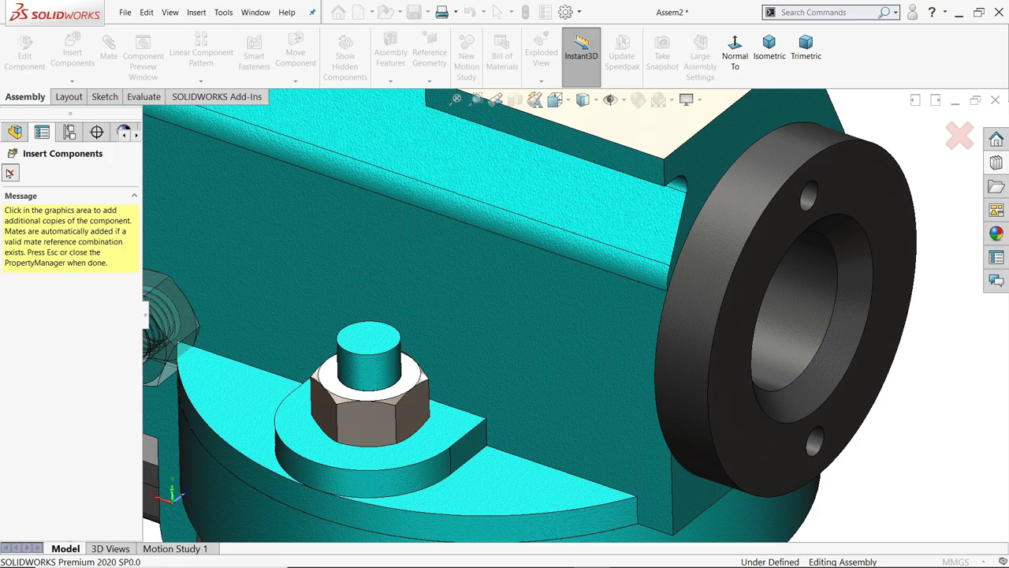
{"action": "left_click", "coordinate": [10, 173]}
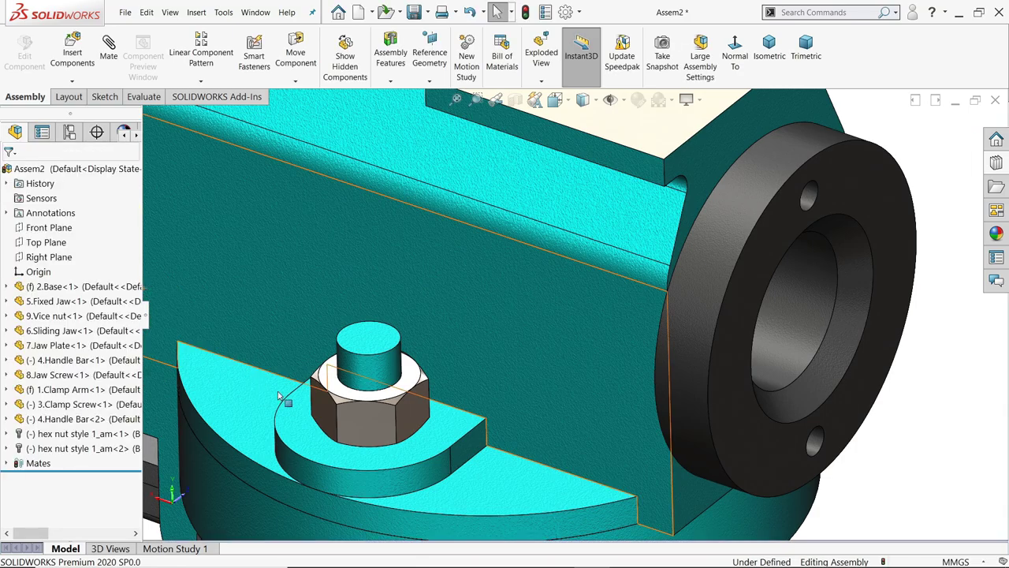
- Rotate each hex nut slightly about its stud, checking both sides of the vice, and return to the isometric view
{"action": "left_click", "coordinate": [343, 406]}
{"action": "key", "text": "f"}
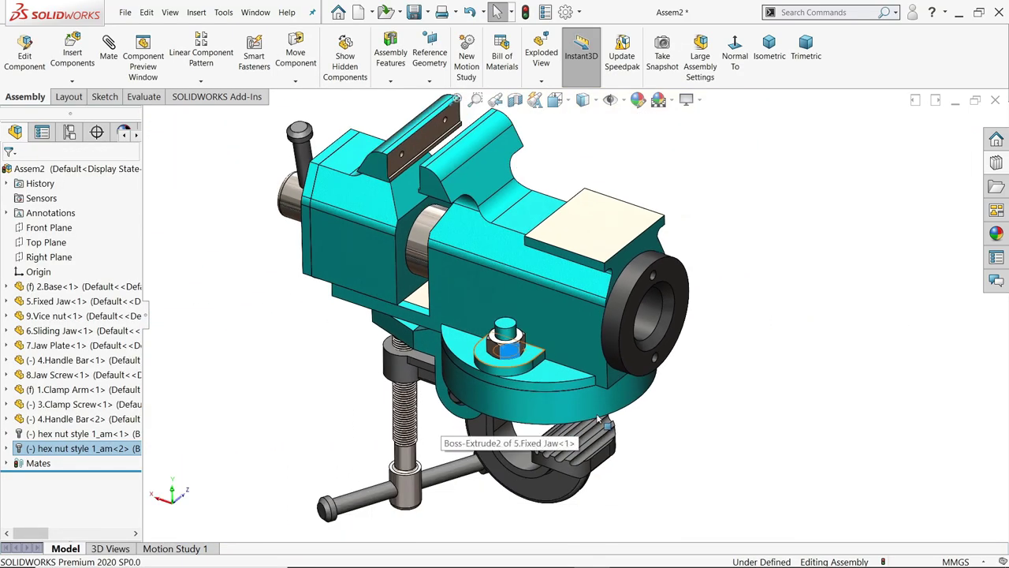
{"action": "middle_click_drag", "start_coordinate": [599, 420], "coordinate": [617, 347]}
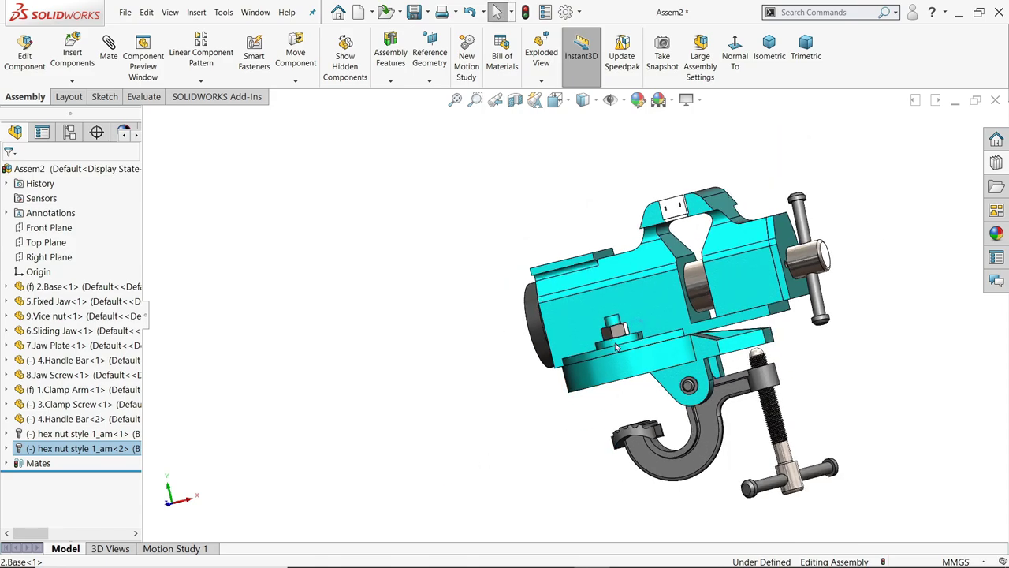
{"action": "scroll", "coordinate": [617, 347], "scroll_direction": "down", "scroll_amount": 5}
{"action": "left_click", "coordinate": [592, 315]}
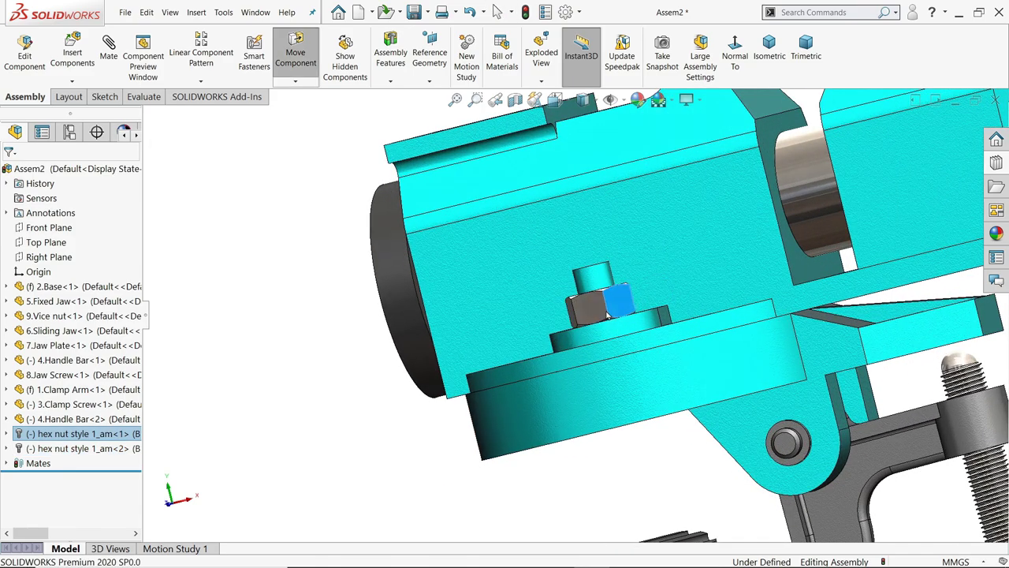
{"action": "left_click", "coordinate": [769, 47]}
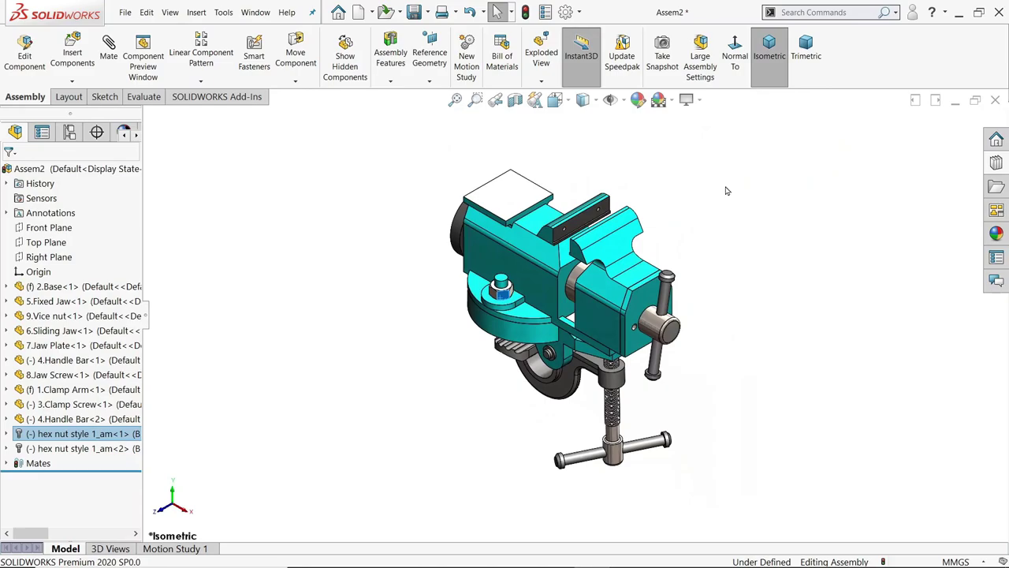
- Slide the sliding jaw closed against the fixed jaw
{"action": "scroll", "coordinate": [580, 339], "scroll_direction": "down", "scroll_amount": 2}
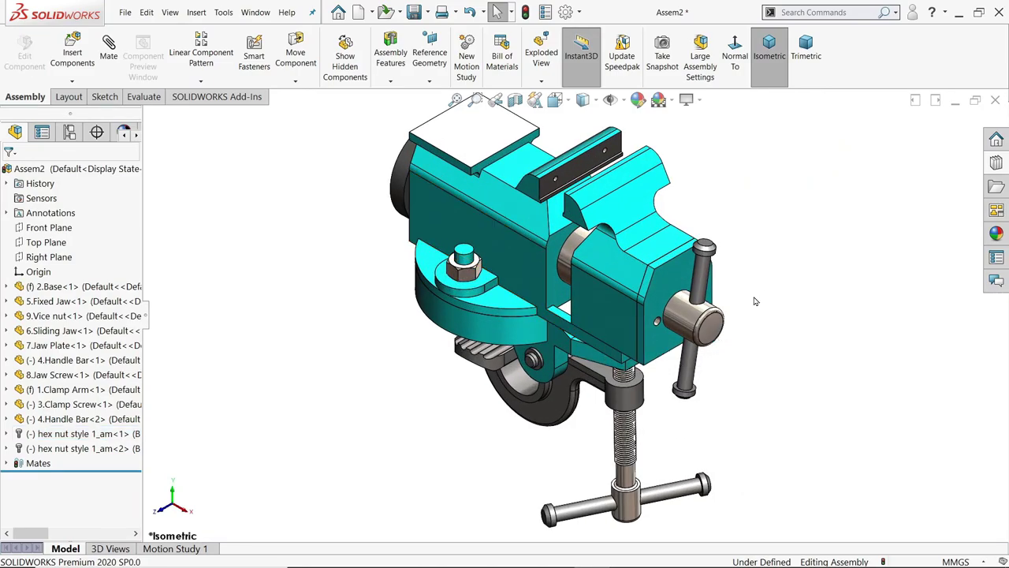
{"action": "scroll", "coordinate": [551, 285], "scroll_direction": "down", "scroll_amount": 1}
{"action": "mouse_move", "coordinate": [547, 284]}
{"action": "middle_mouse_down"}
{"action": "mouse_move", "coordinate": [561, 266]}
{"action": "mouse_move", "coordinate": [544, 266]}
{"action": "middle_mouse_up"}
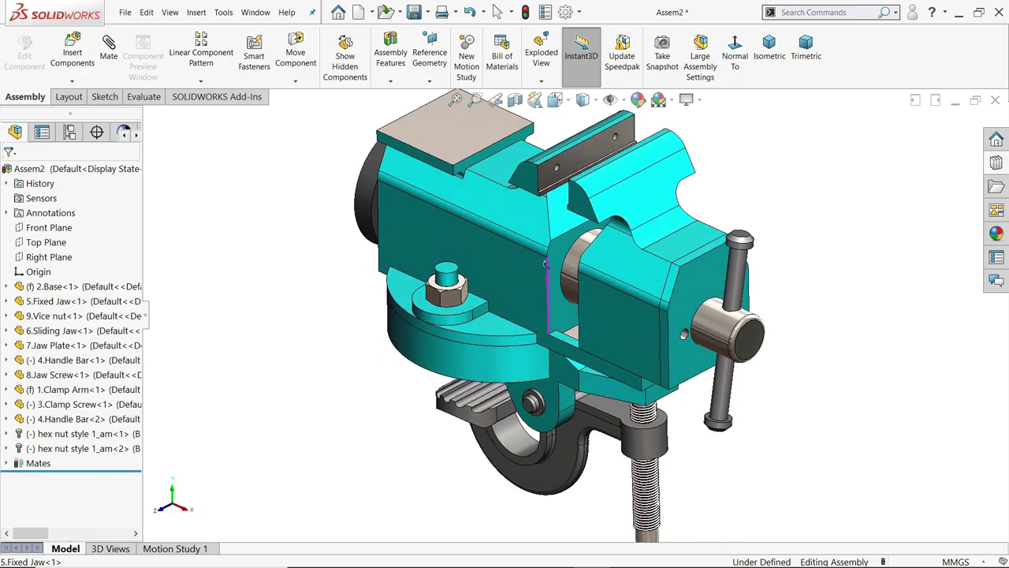
{"action": "left_click_drag", "start_coordinate": [694, 298], "coordinate": [642, 294]}
{"action": "key", "text": "Escape"}
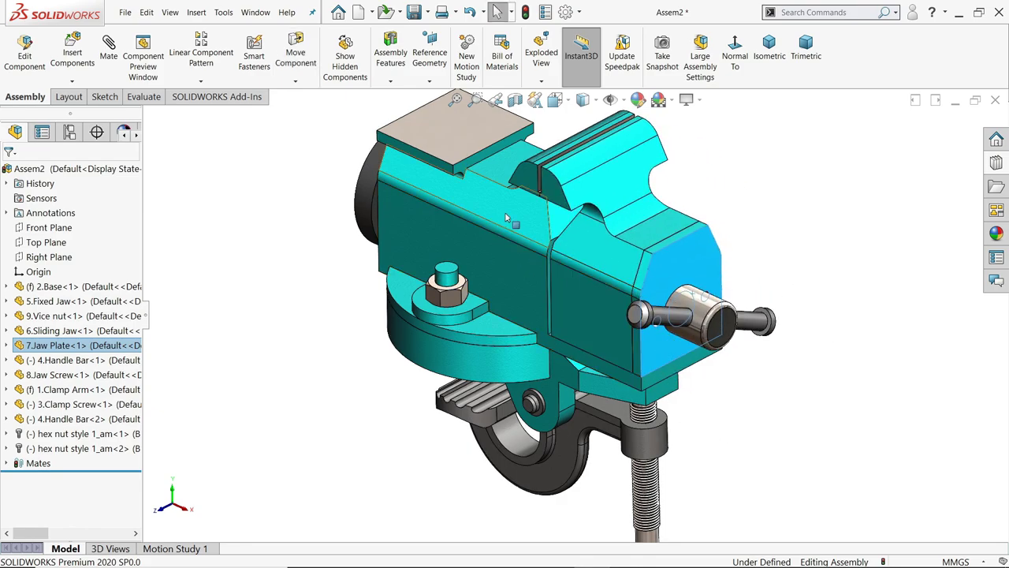
- Make the fixed jaw and the sliding jaw transparent
{"action": "left_click", "coordinate": [512, 203]}
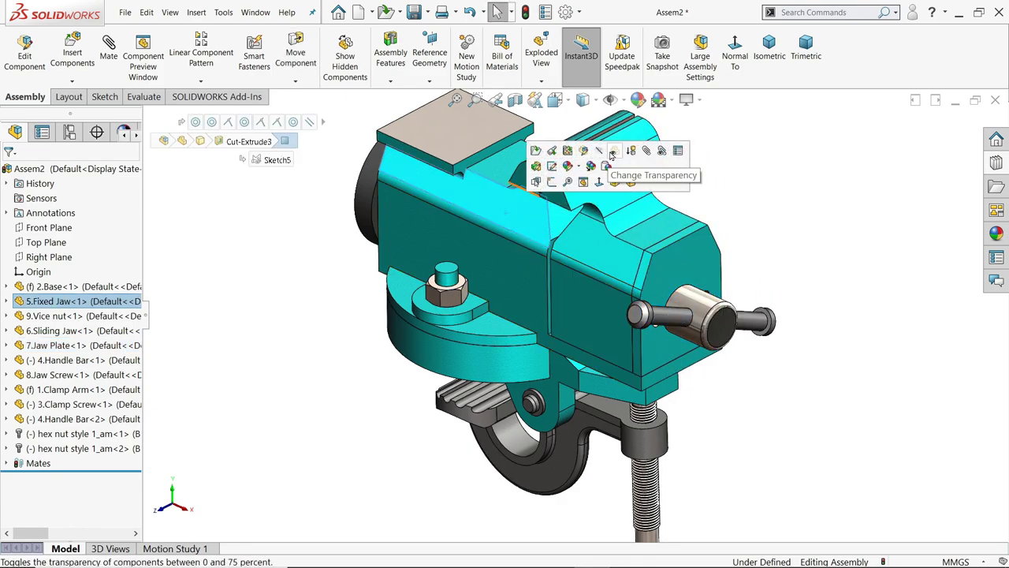
{"action": "left_click", "coordinate": [613, 154]}
{"action": "left_click", "coordinate": [617, 238]}
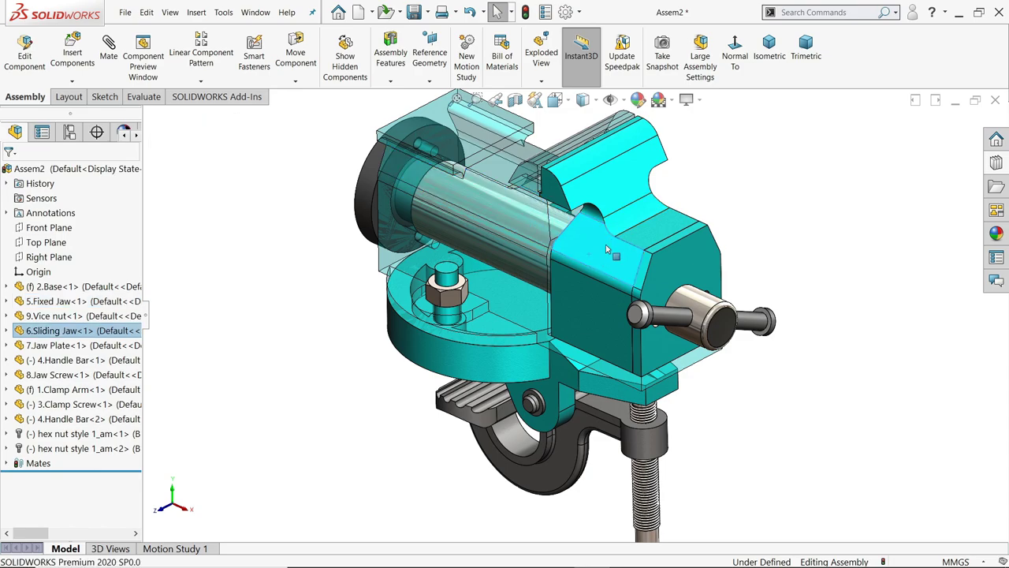
{"action": "left_click", "coordinate": [606, 249]}
{"action": "left_click", "coordinate": [714, 184]}
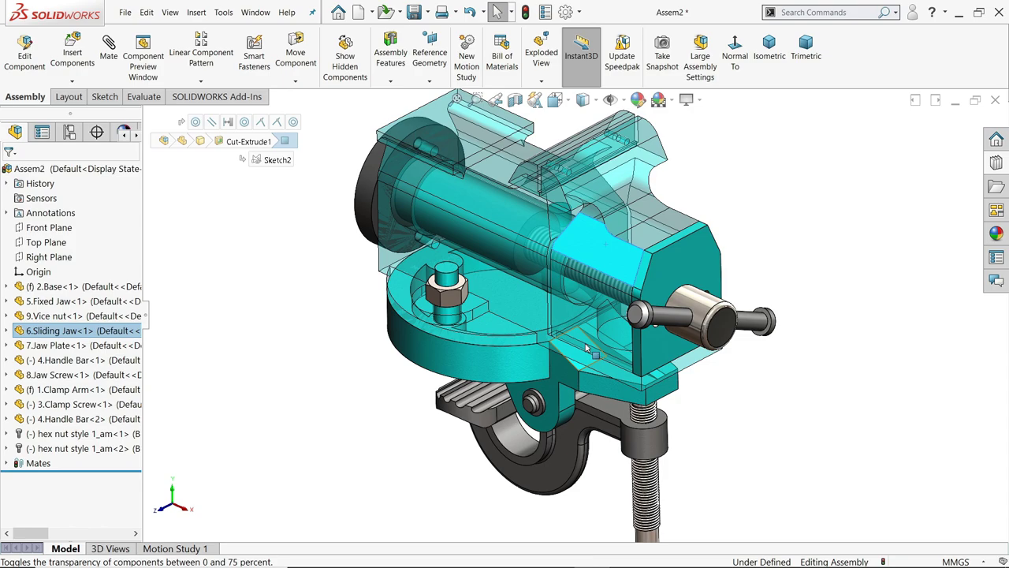
- Slide the sliding jaw away from the fixed jaw and turn the jaw screw, leaving the jaws partly open
{"action": "left_click_drag", "start_coordinate": [683, 223], "coordinate": [753, 279]}
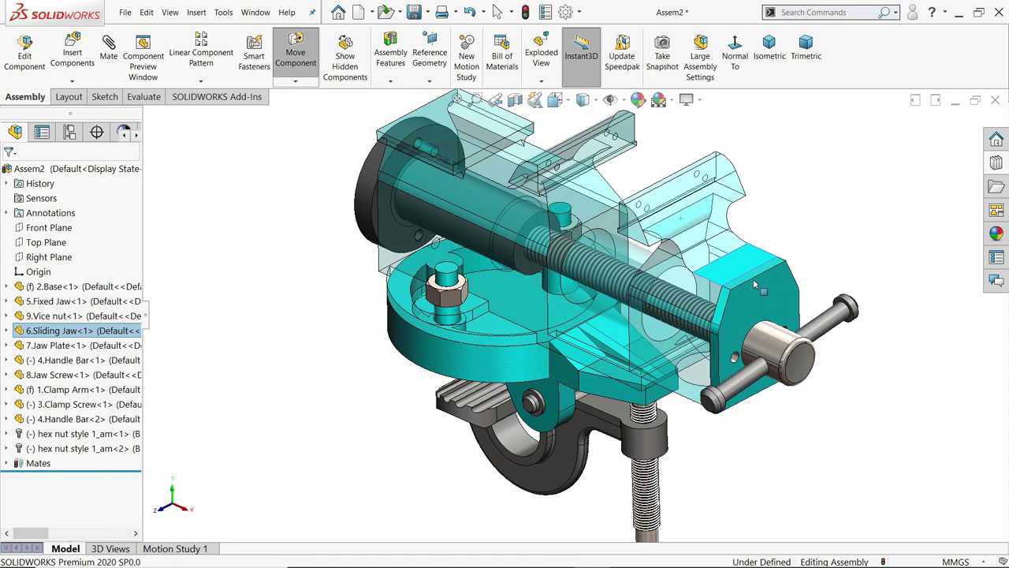
{"action": "left_click_drag", "start_coordinate": [765, 339], "coordinate": [710, 309]}
{"action": "key", "text": "Escape"}
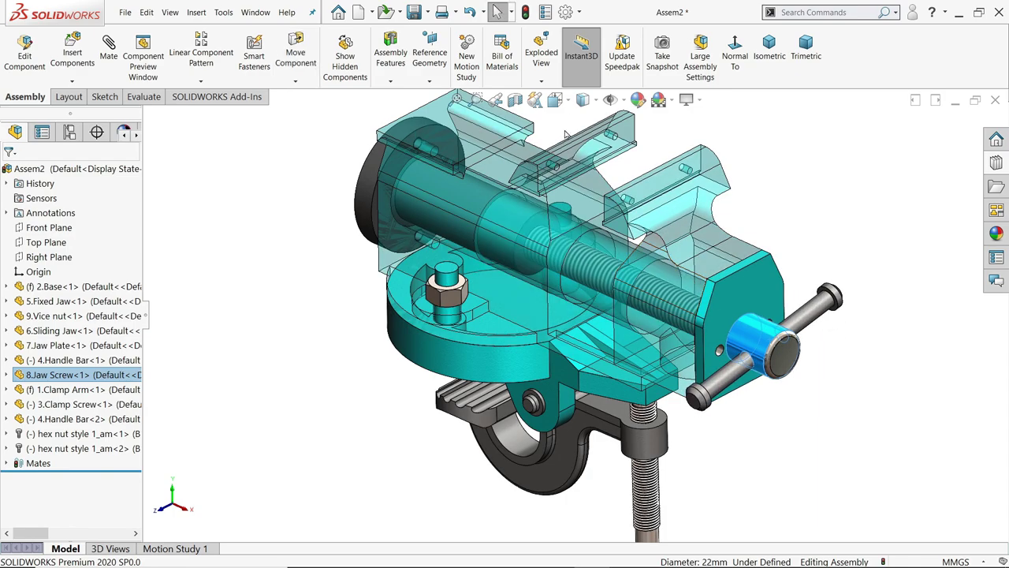
- Turn off the transparency of the sliding jaw and the fixed jaw
{"action": "left_click", "coordinate": [707, 164]}
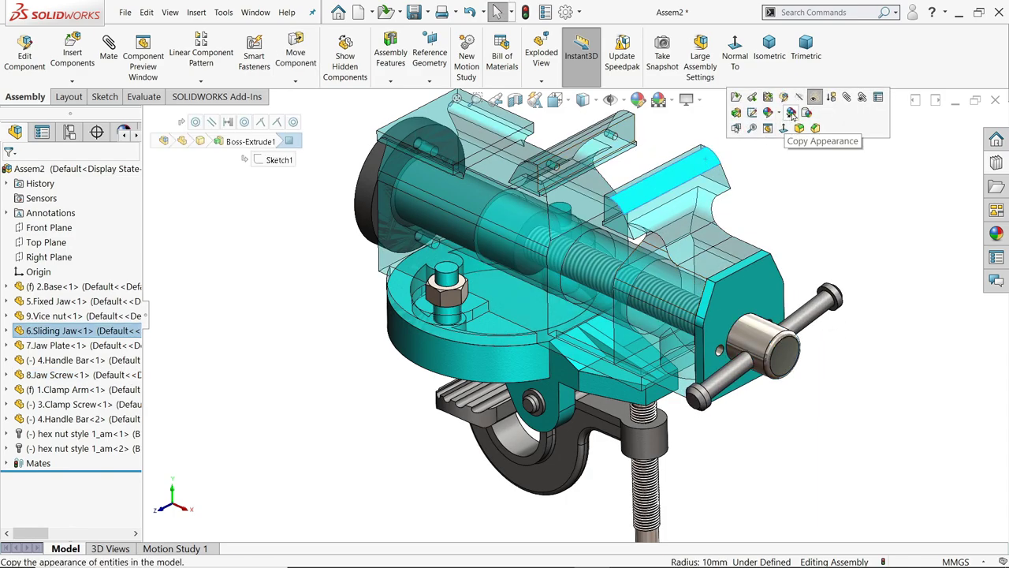
{"action": "left_click", "coordinate": [814, 96]}
{"action": "left_click", "coordinate": [631, 135]}
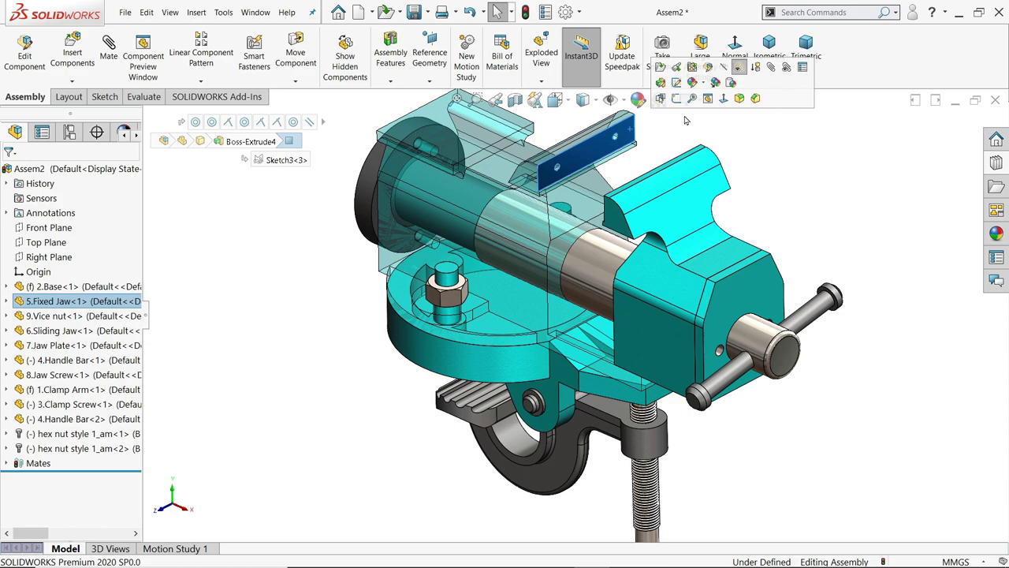
{"action": "left_click", "coordinate": [737, 67]}
{"action": "left_click", "coordinate": [793, 247]}
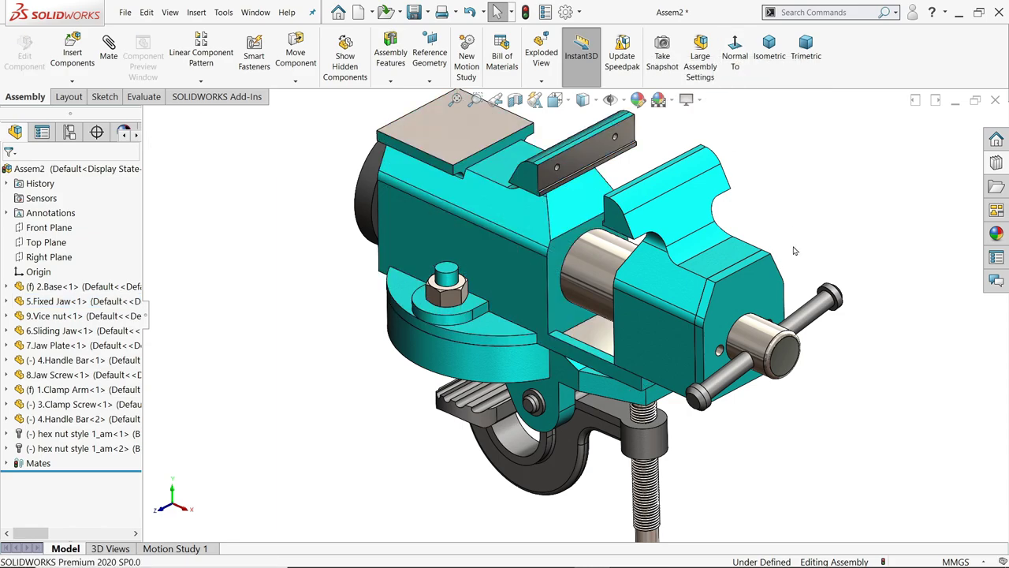
{"action": "scroll", "coordinate": [756, 276], "scroll_direction": "up", "scroll_amount": 3}
{"action": "scroll", "coordinate": [679, 341], "scroll_direction": "down", "scroll_amount": 1}
{"action": "middle_click_drag", "start_coordinate": [595, 306], "coordinate": [617, 327]}
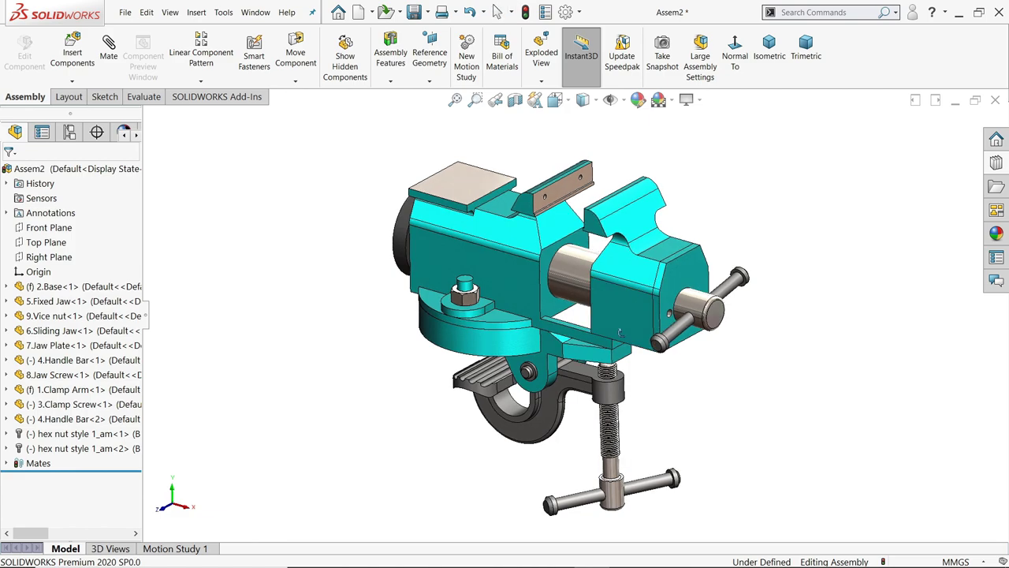
{"action": "scroll", "coordinate": [630, 354], "scroll_direction": "down", "scroll_amount": 3}
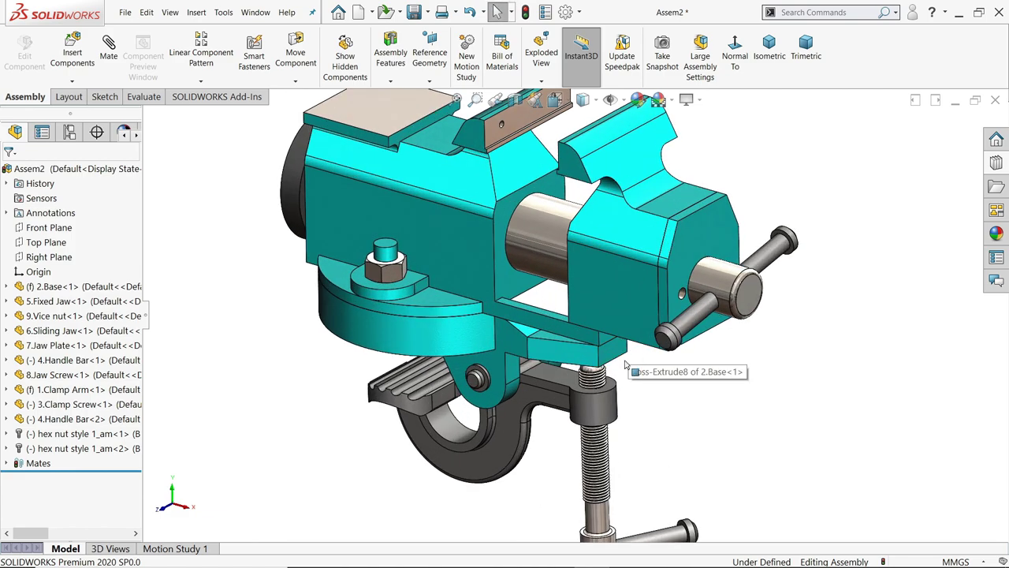
{"action": "middle_click_drag", "start_coordinate": [617, 318], "coordinate": [620, 319]}
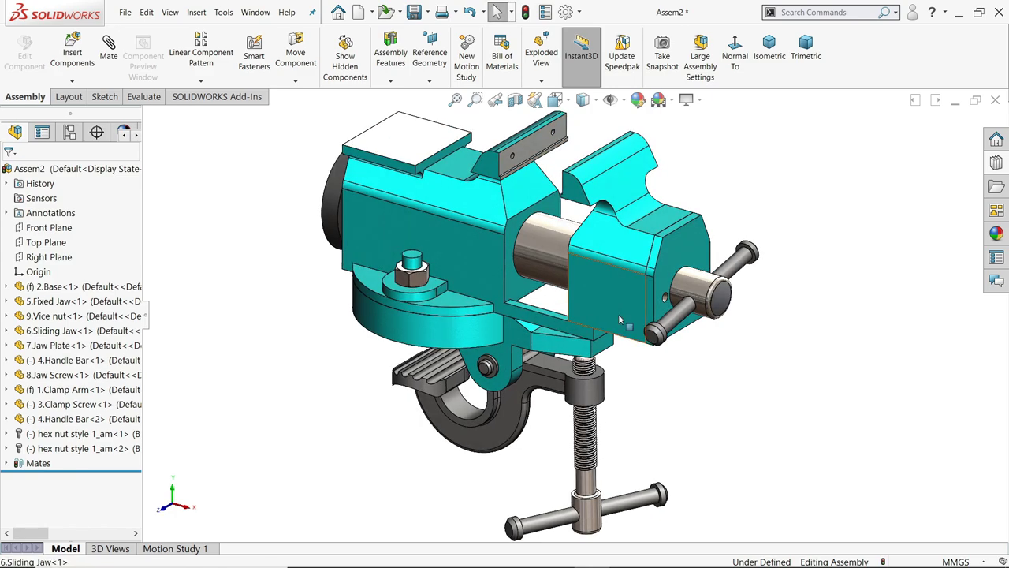